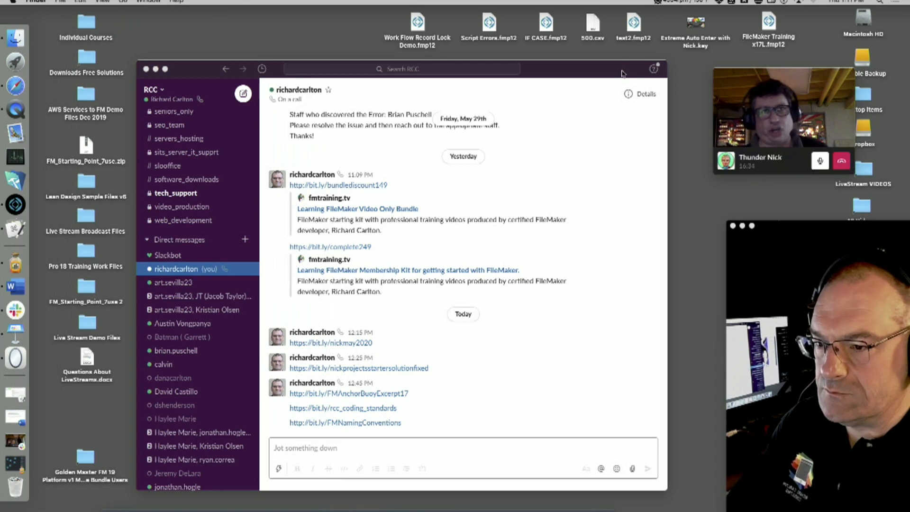
Move the chat and camera windows aside and open the Projects Starter Solution - Auto Enter database from the desktop
left_click_drag(623, 70, 576, 416)
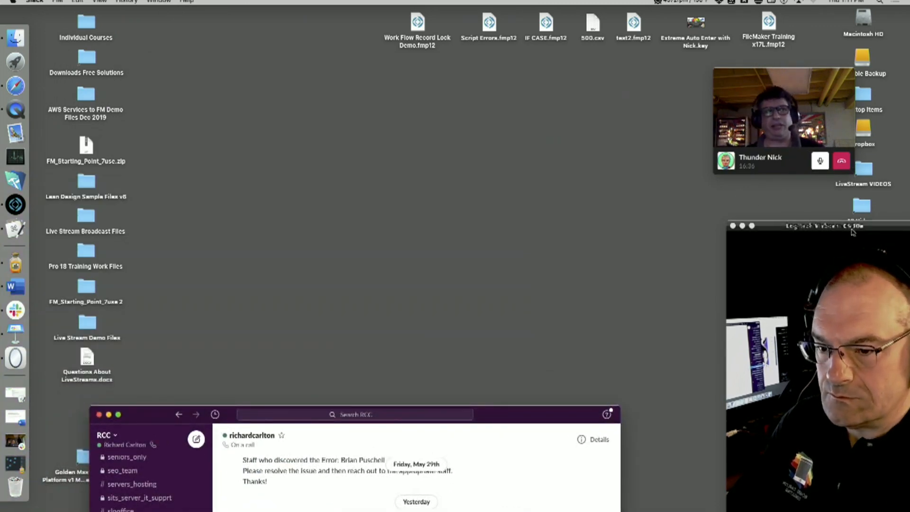
left_click_drag(854, 229, 840, 511)
left_click_drag(868, 399, 524, 274)
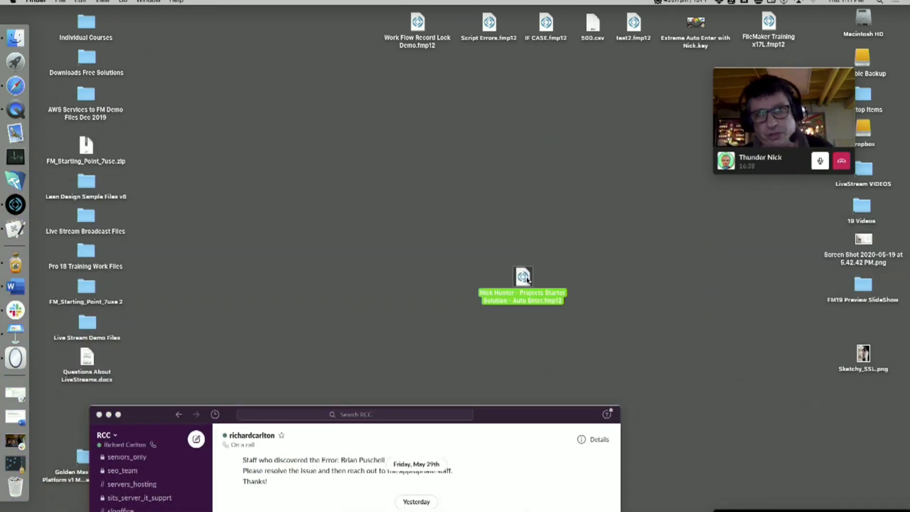
double_click(524, 274)
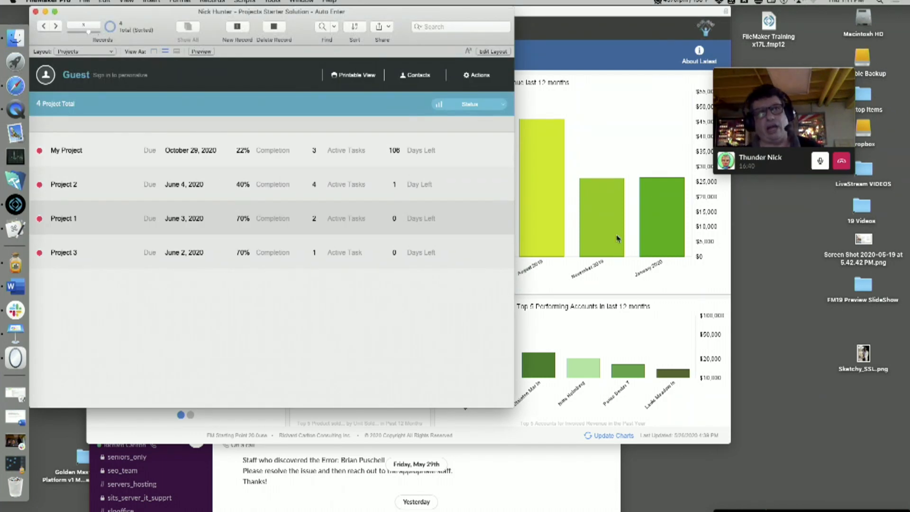
Bring the camera window back, enlarge the Projects Starter Solution window and open the details of My Project
left_click_drag(839, 511, 837, 204)
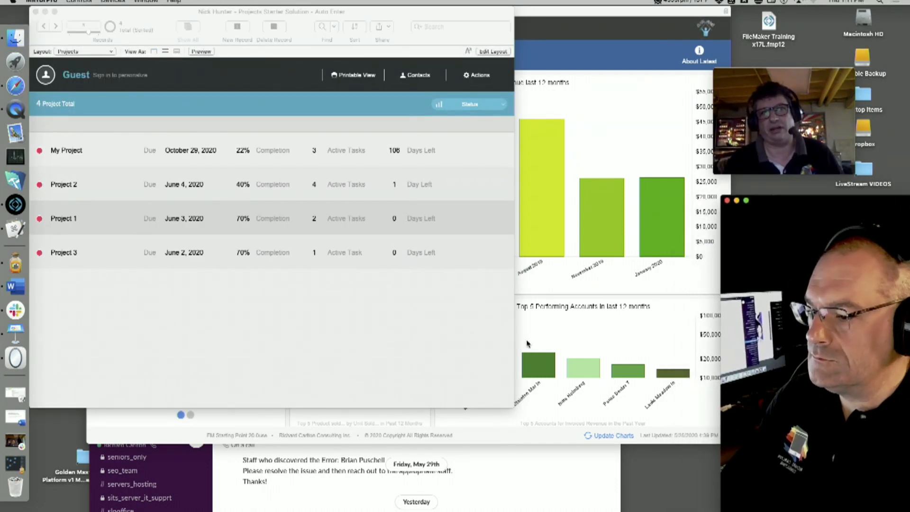
left_click_drag(513, 408, 657, 446)
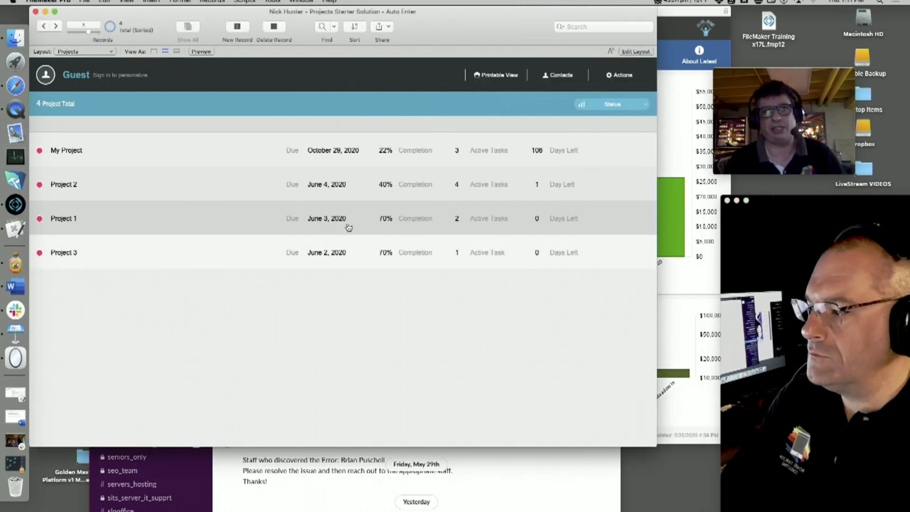
left_click(296, 149)
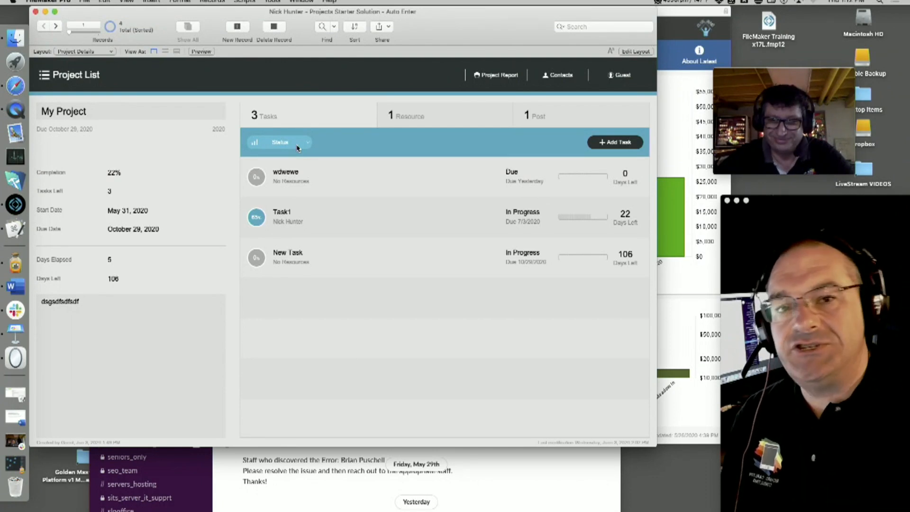
Switch to the Empower your search database, reposition its window and resize it to fit most of the screen
key("super+Tab")
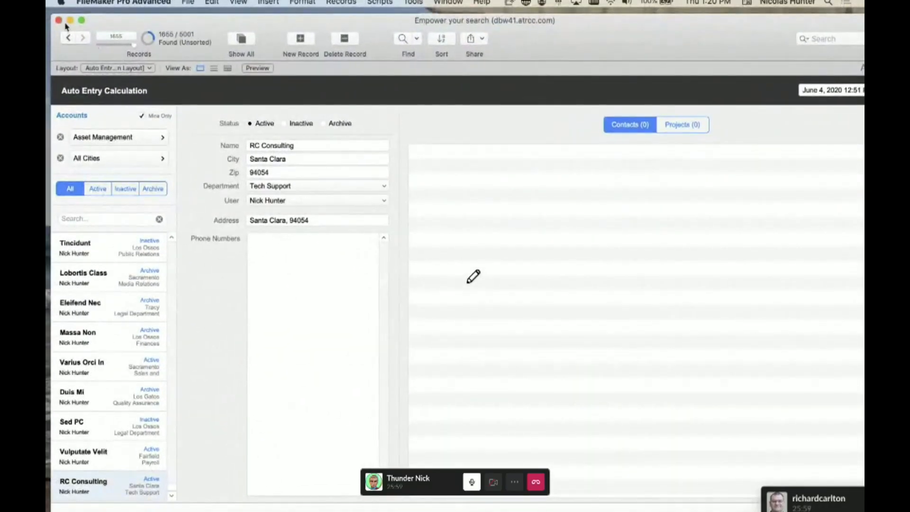
left_click(83, 19)
left_click_drag(134, 25, 131, 18)
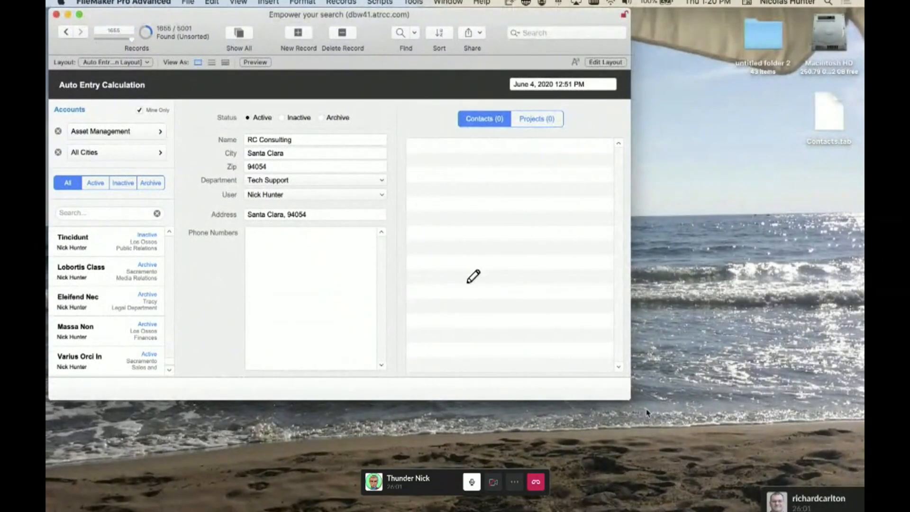
left_click_drag(627, 398, 782, 482)
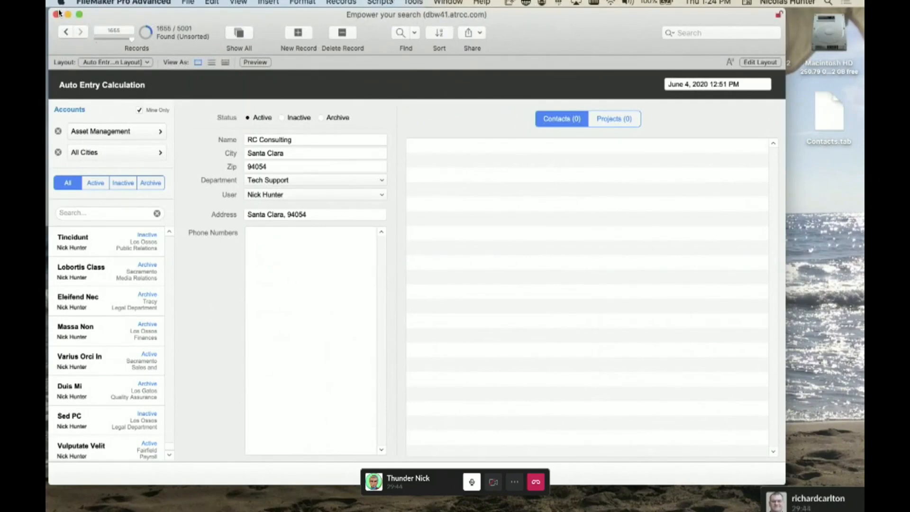
Open the Script Workspace and review the $account_ID variable options in the PSoS | Update Contact Rerocds script without changing them
left_click(392, 2)
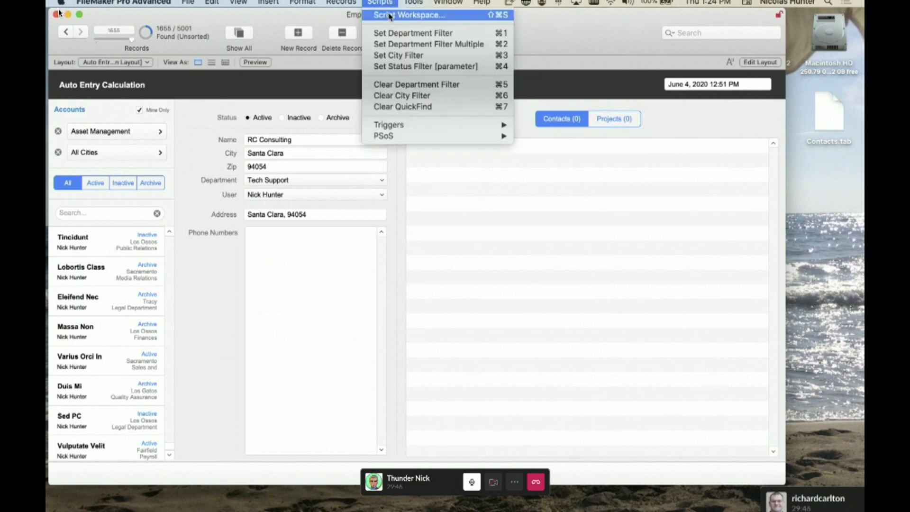
left_click(391, 16)
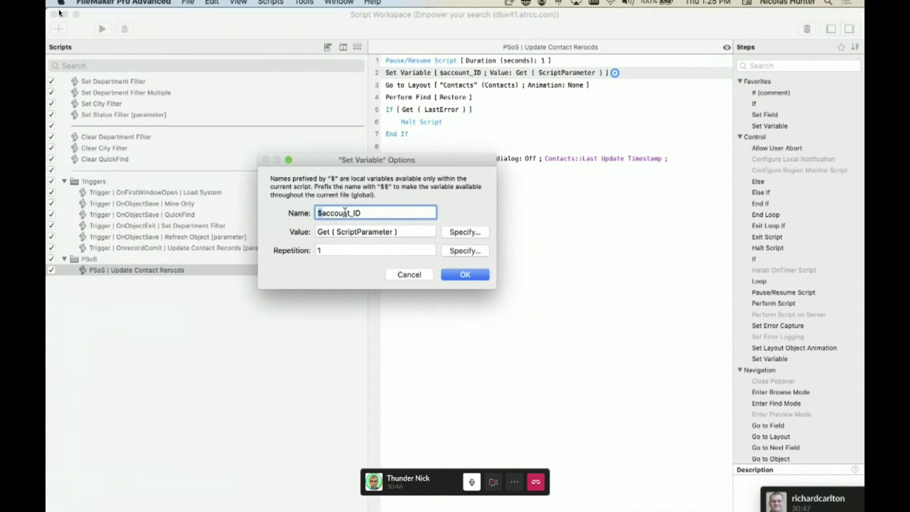
left_click(419, 275)
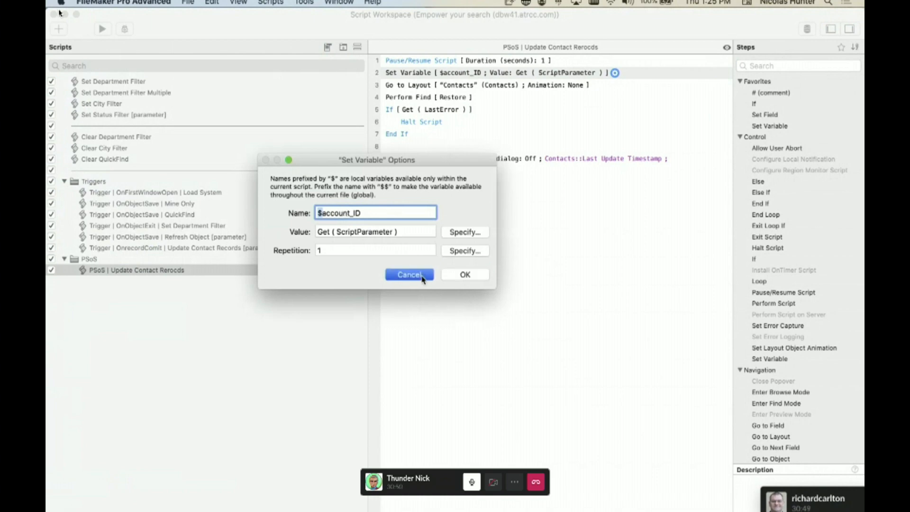
left_click(177, 333)
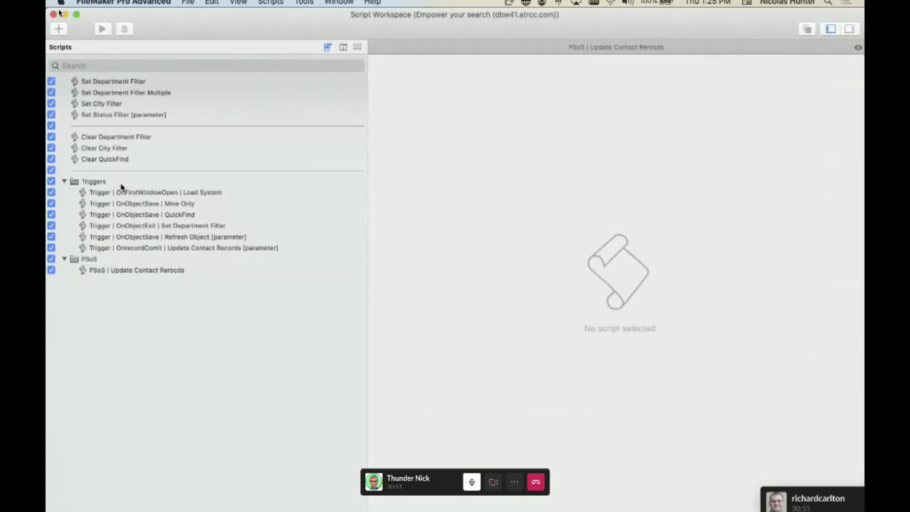
Collapse the Triggers and PSoS script folders and move the Script Workspace out of the way
left_click(64, 181)
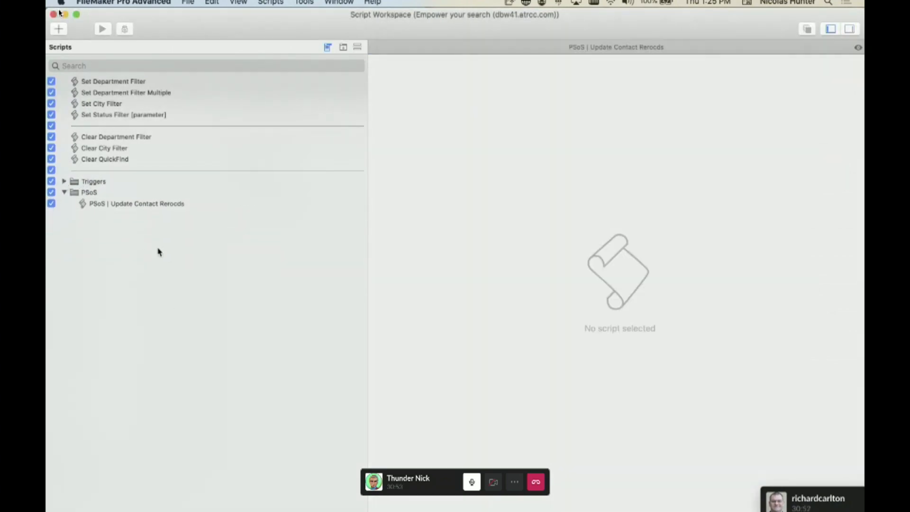
left_click(64, 192)
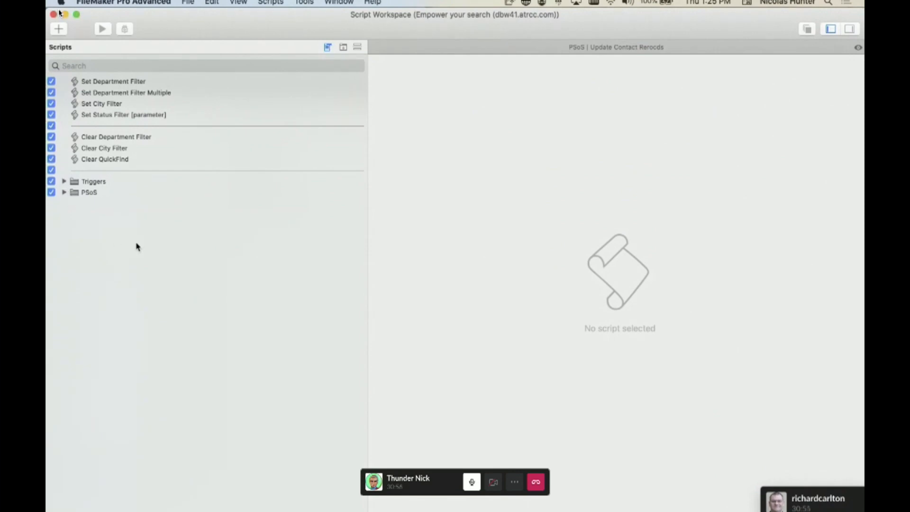
left_click_drag(232, 20, 374, 310)
left_click(453, 103)
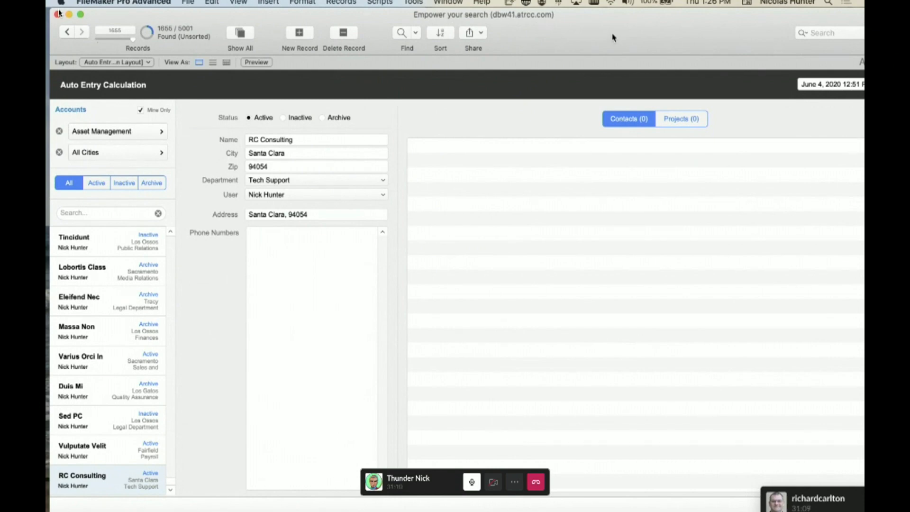
Move the database window aside, preview the Contacts.tab file on the desktop, and restore the window's position
left_click_drag(612, 37, 666, 306)
left_click(829, 126)
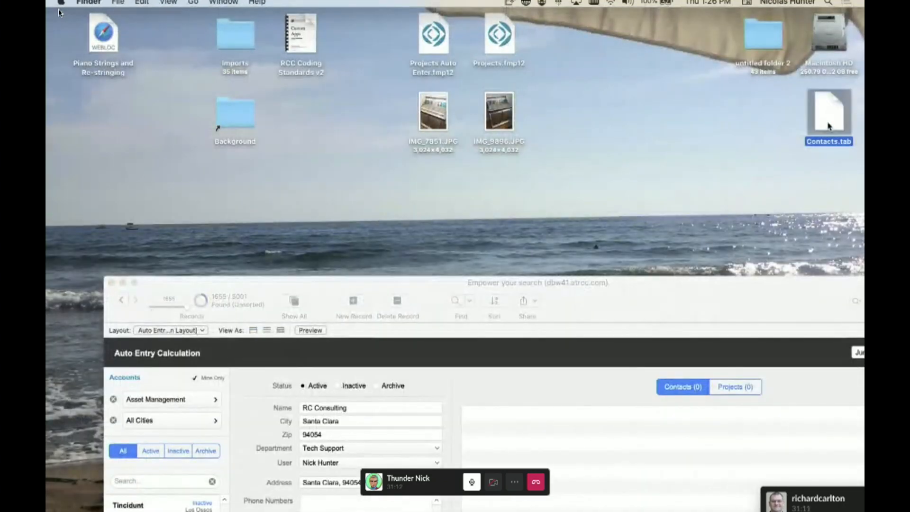
key("space")
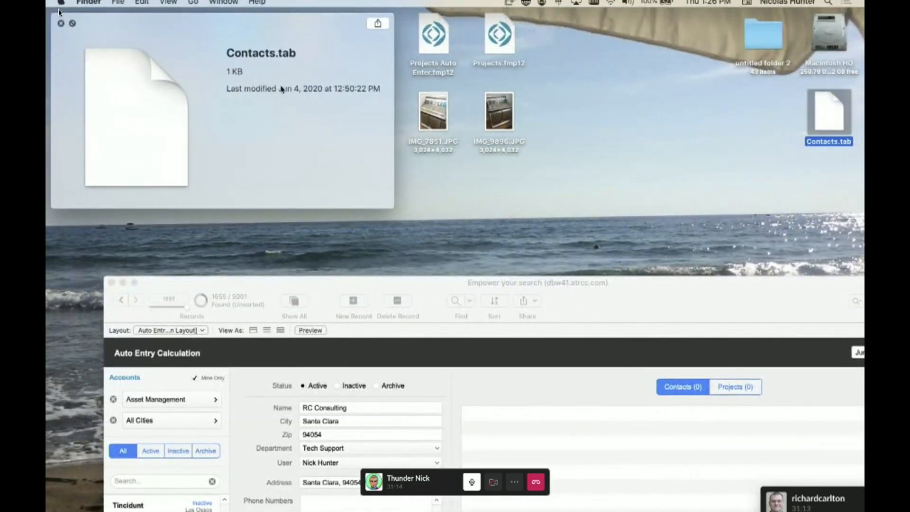
key("space")
left_click(545, 285)
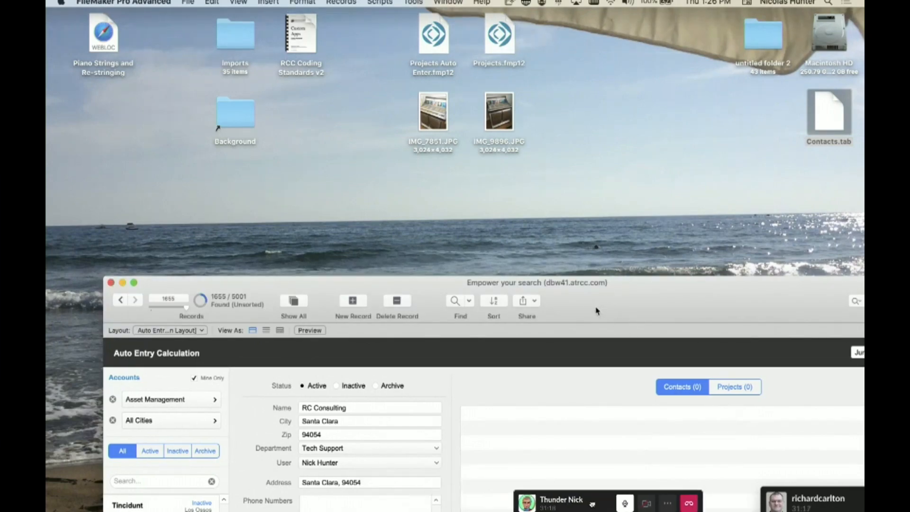
left_click_drag(596, 304, 540, 42)
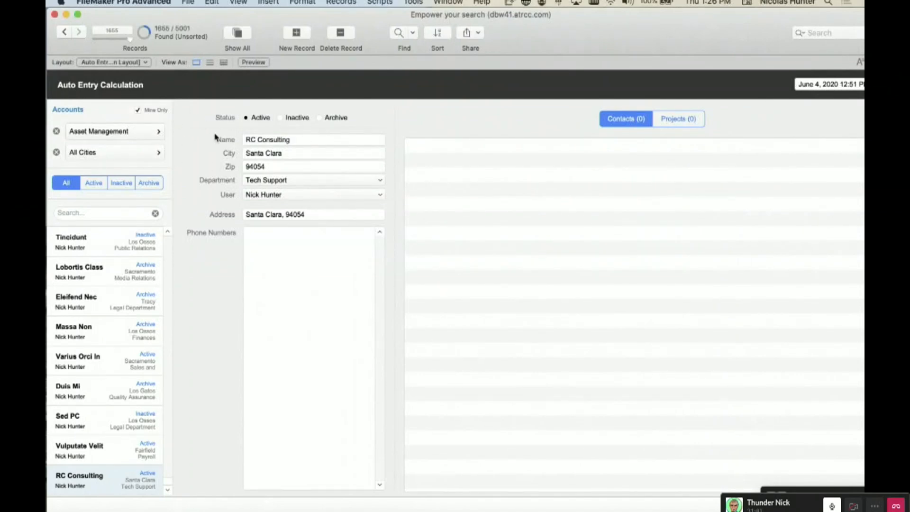
Review the auto-enter calculation options of the _IDf Account field in the Contacts table, then close the database definitions without changes
key("super+shift+d")
left_click(161, 51)
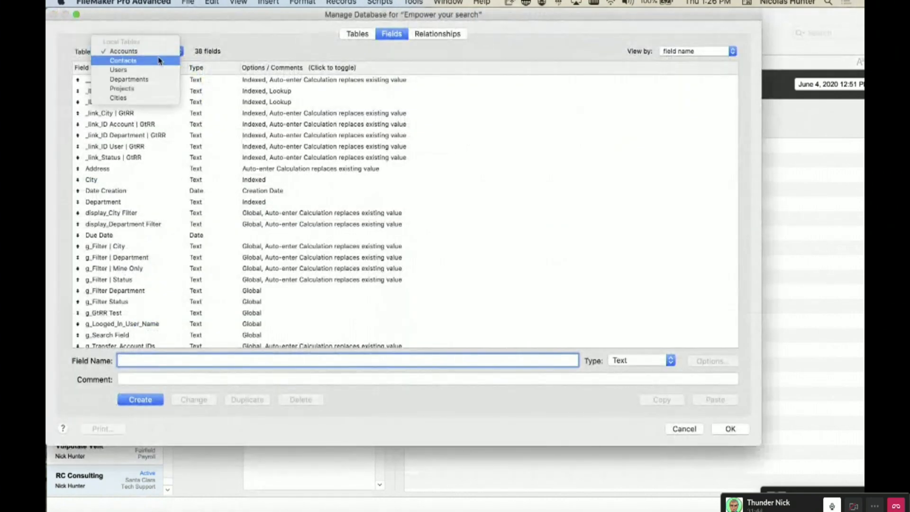
left_click(159, 60)
left_click(144, 93)
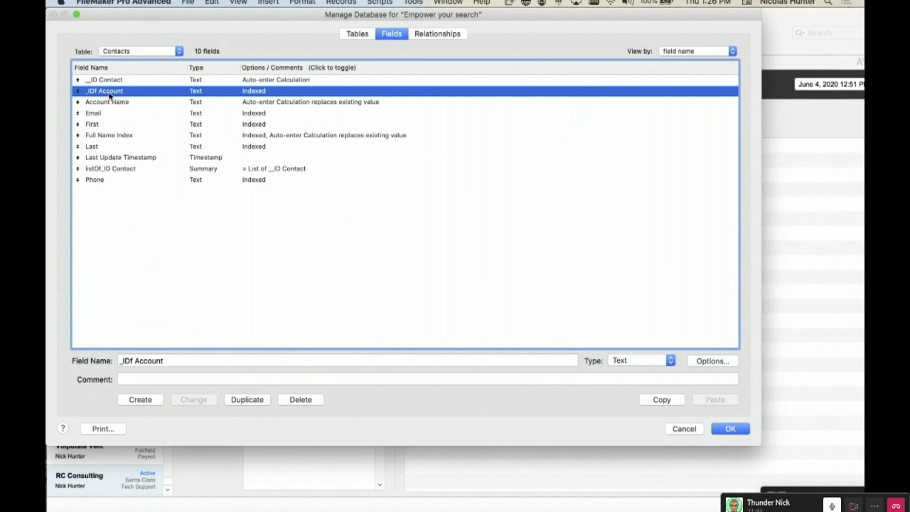
double_click(257, 93)
left_click(465, 286)
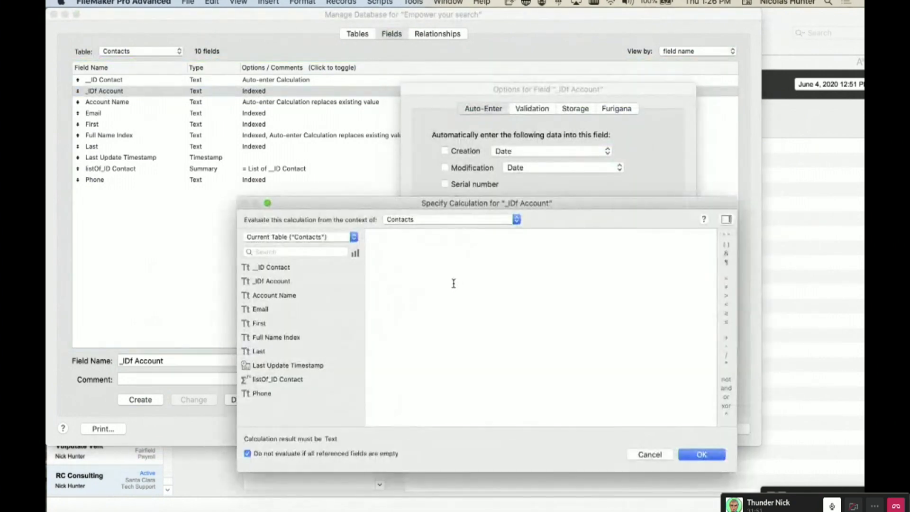
key("Escape")
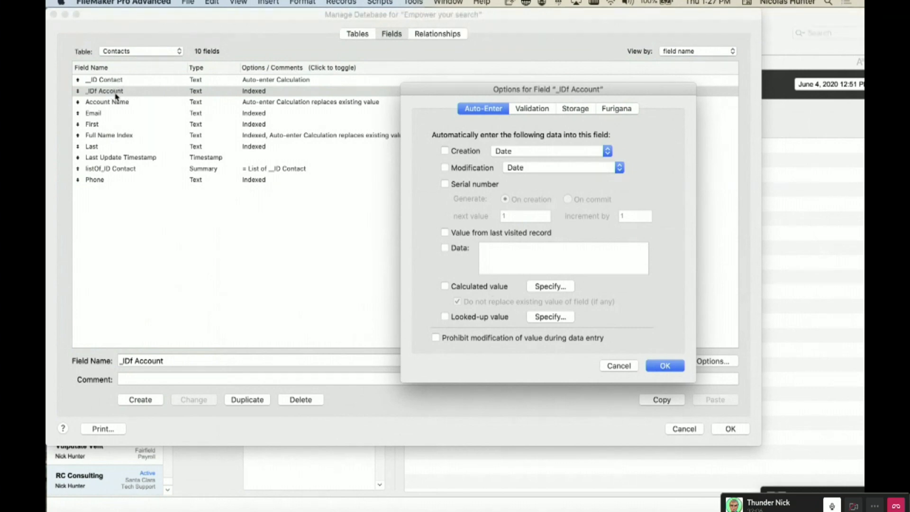
key("Escape")
key("Escape")
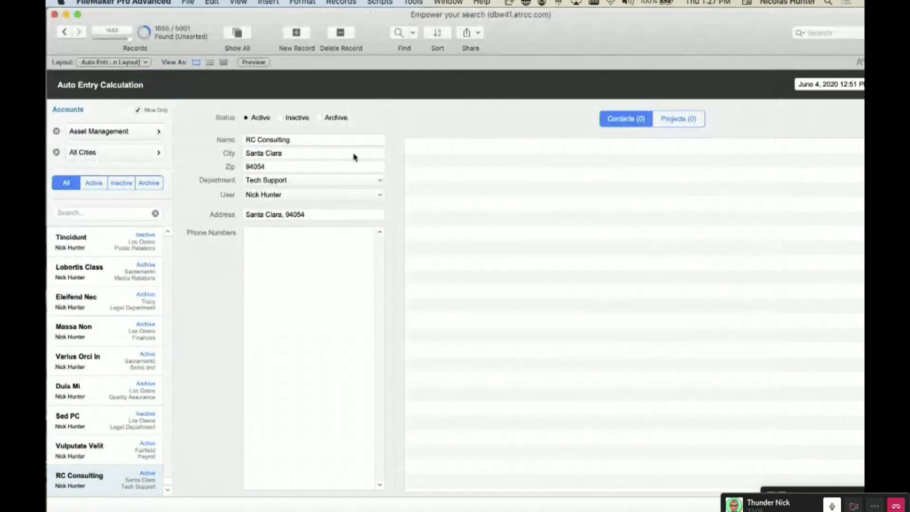
Create a new script named Import Contacts in the Script Workspace, above the Triggers folder
key("super+shift+s")
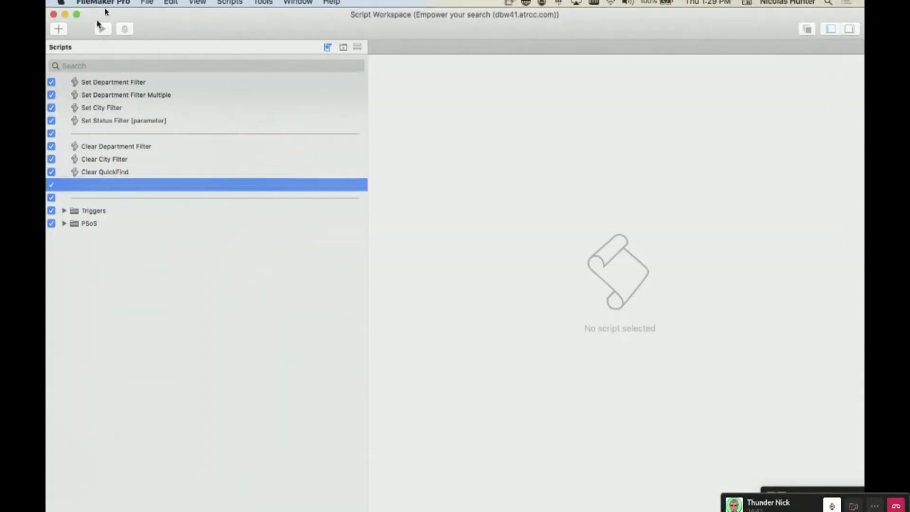
left_click(59, 30)
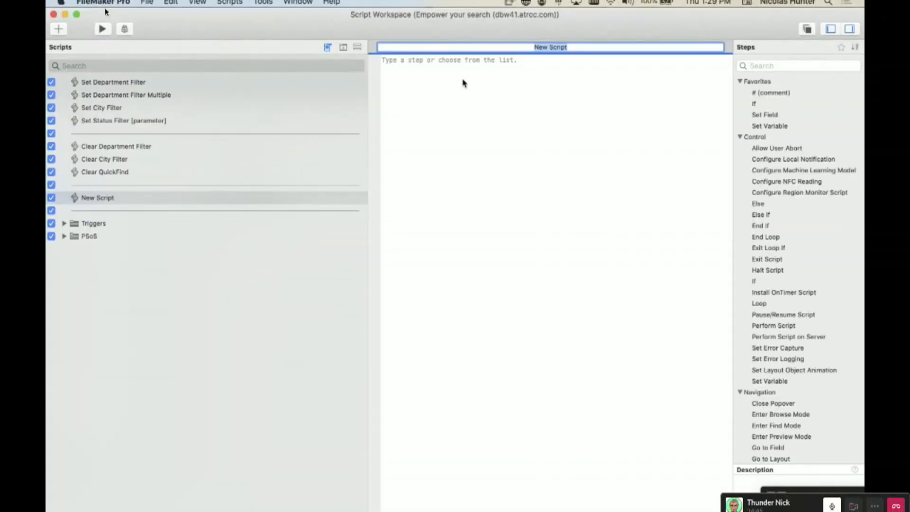
type("Import Contacts")
key("Return")
Add a Set Variable step as the first line of the Import Contacts script
left_click(452, 64)
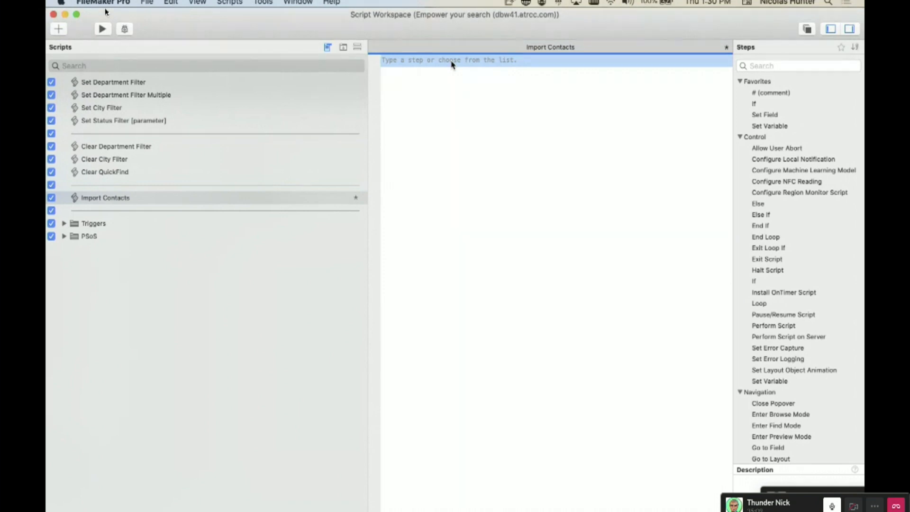
type("Ste v")
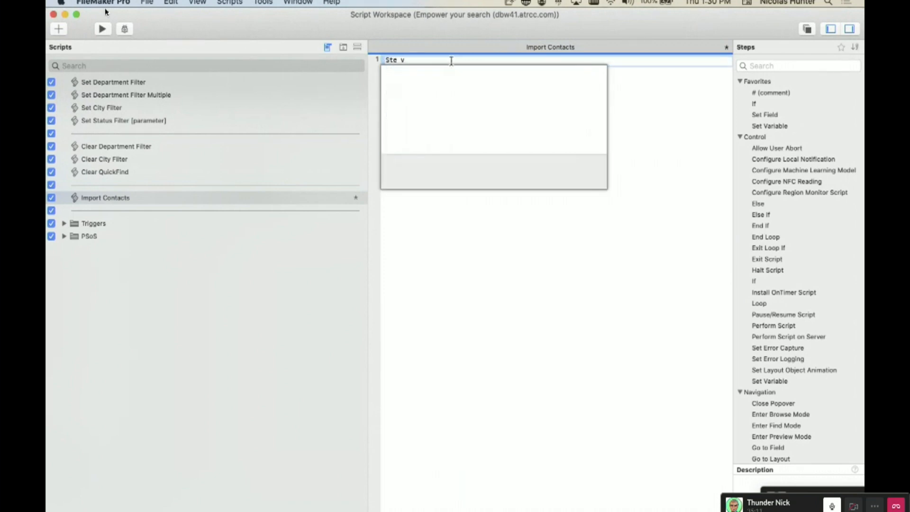
key("BackSpace")
key("BackSpace")
key("BackSpace")
key("BackSpace")
type("e")
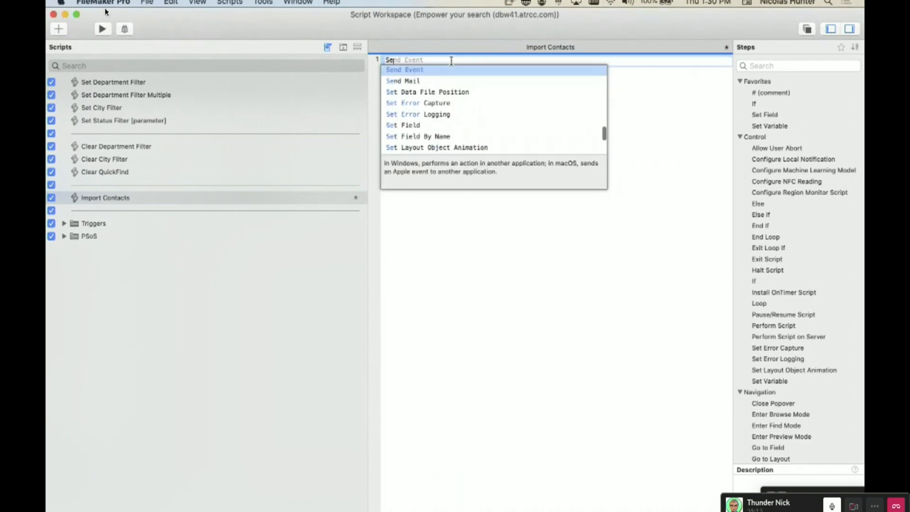
type("t v")
key("Return")
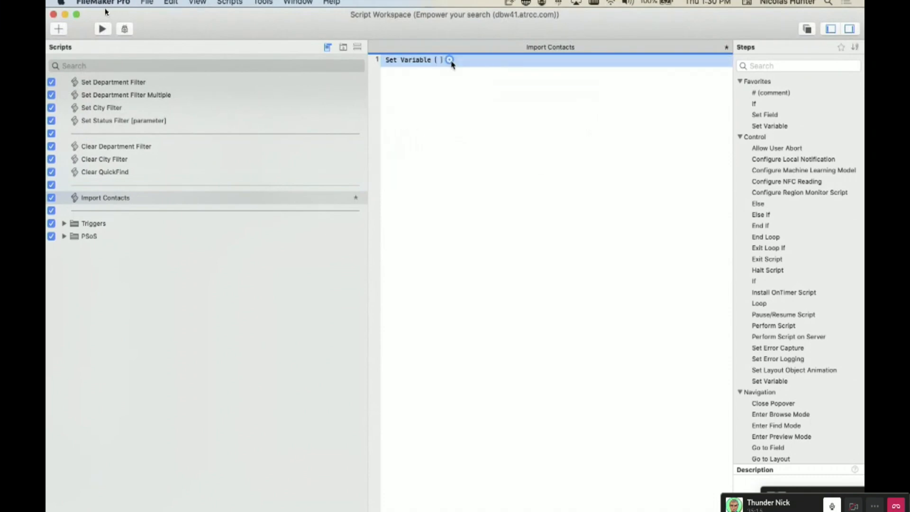
Define the Set Variable step as $account_ID with the value Accounts::__ID Account
left_click(450, 61)
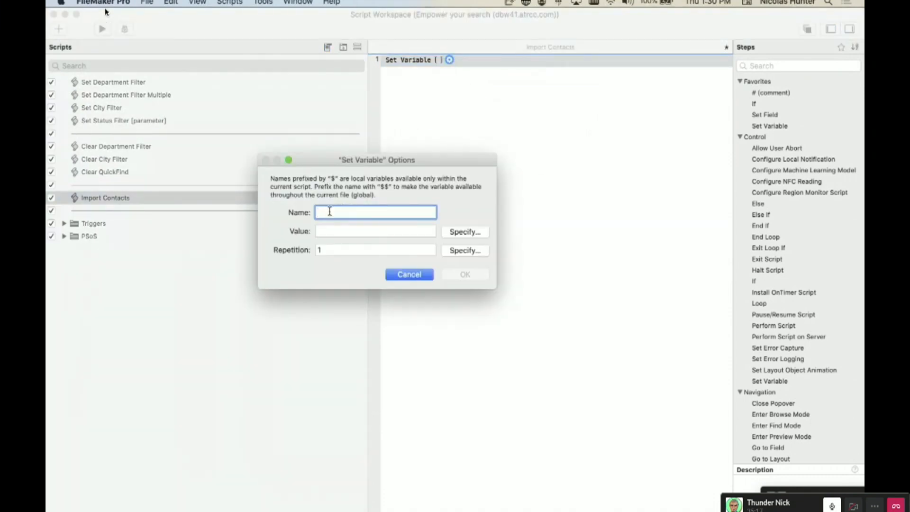
type("$")
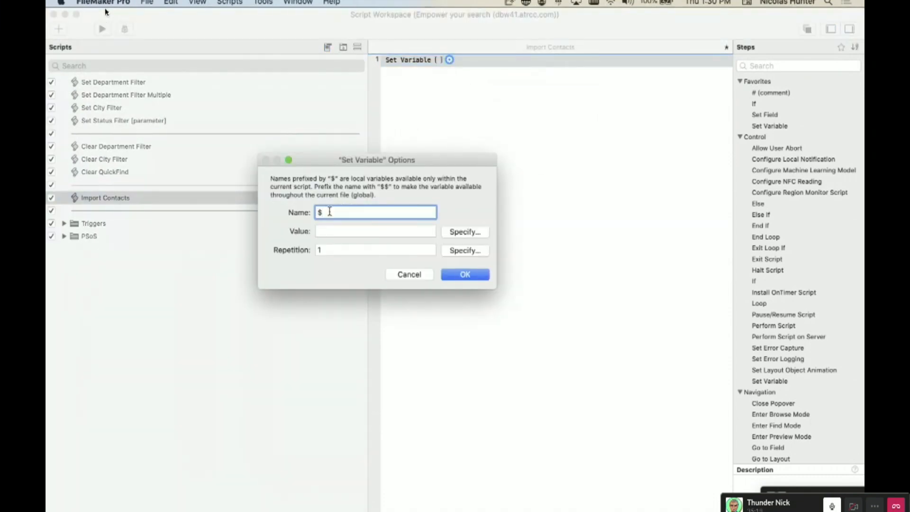
type("account_ID")
triple_click(318, 213)
left_click(453, 232)
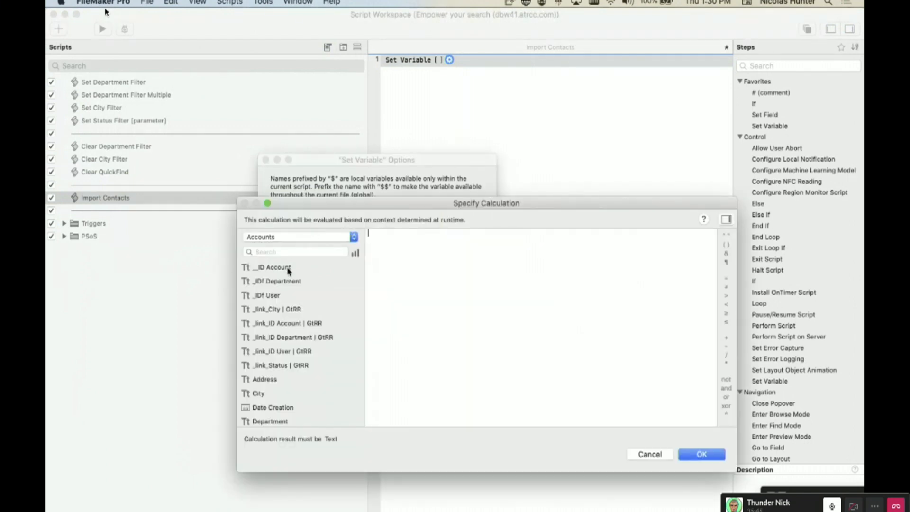
double_click(286, 267)
left_click(702, 455)
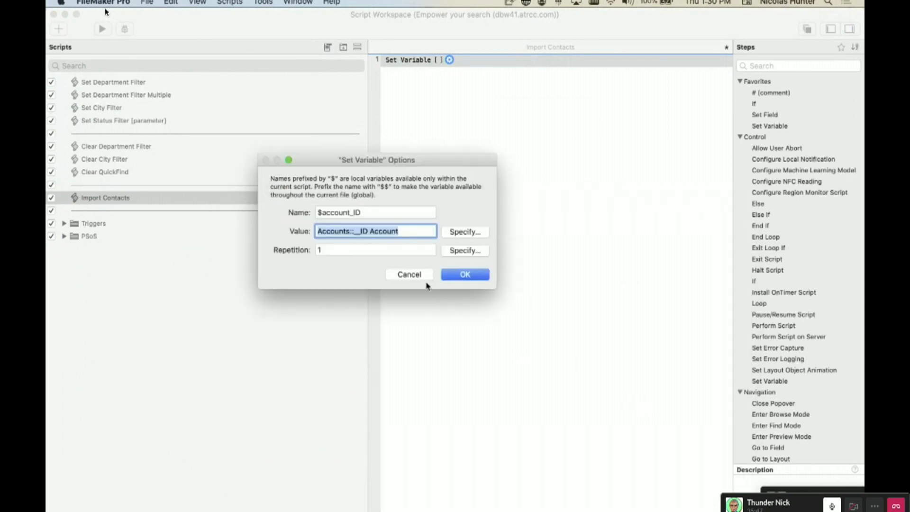
left_click(481, 280)
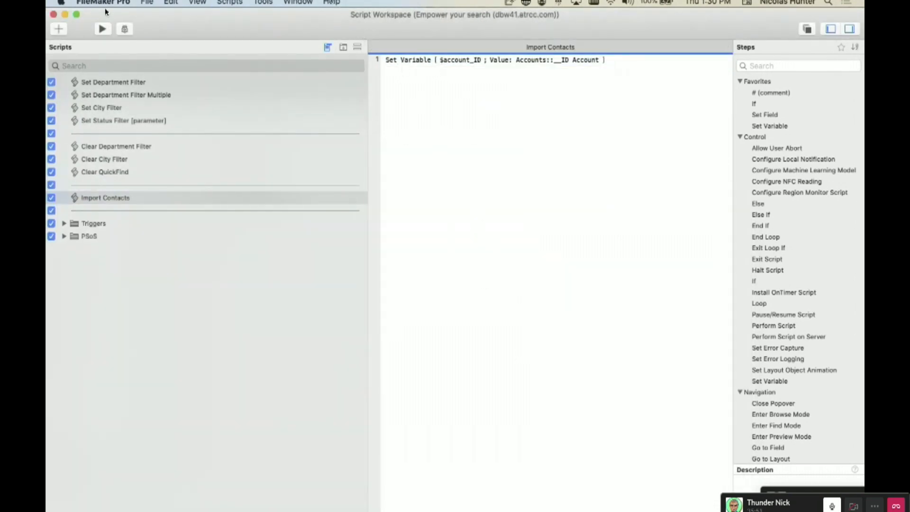
Run Import Contacts in the Script Debugger, arrange the Data Viewer beside it, and step through the Set Variable line
left_click(263, 2)
left_click(268, 14)
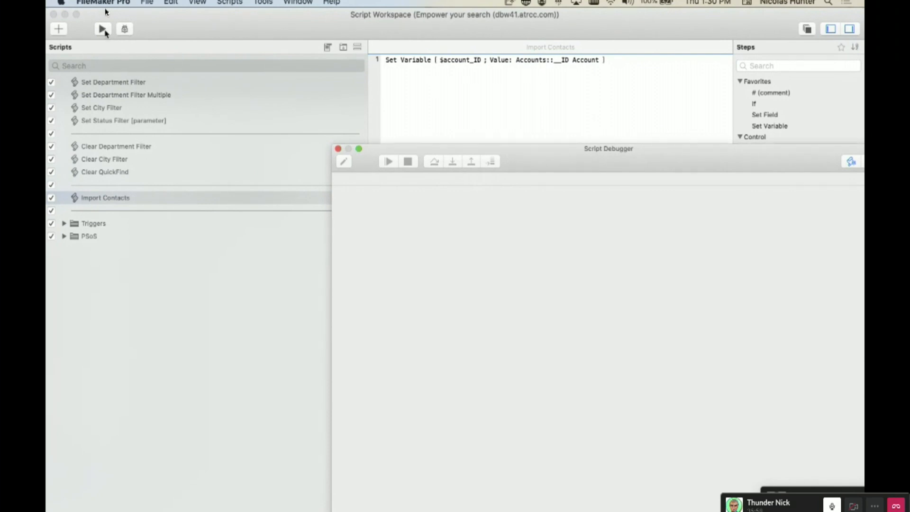
left_click(103, 30)
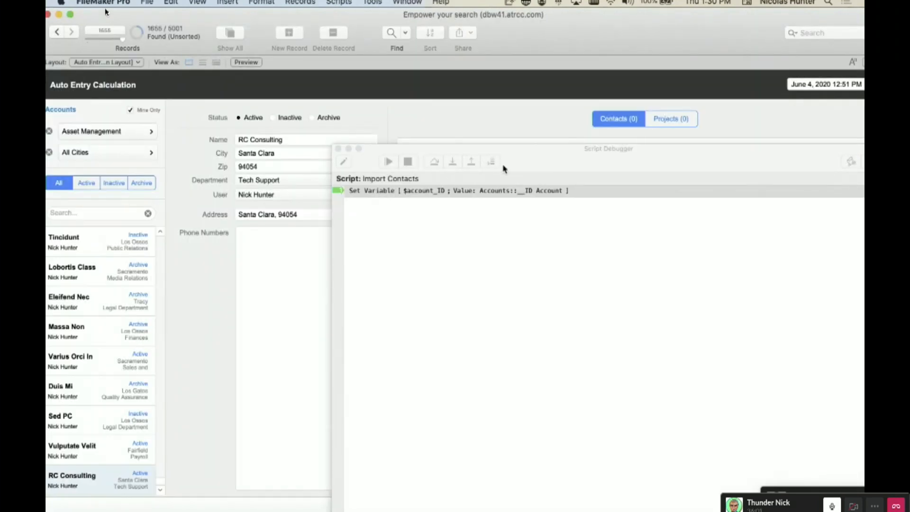
left_click_drag(568, 161, 331, 45)
left_click(632, 47)
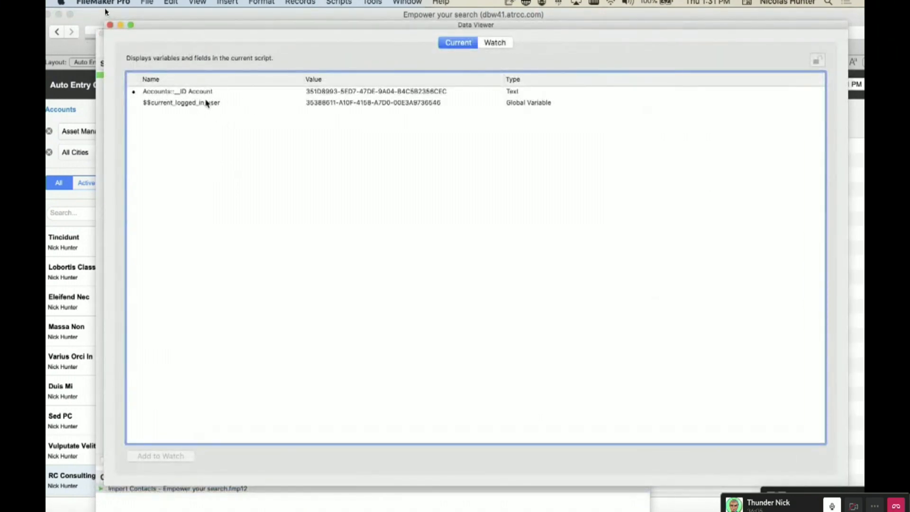
left_click_drag(112, 27, 349, 49)
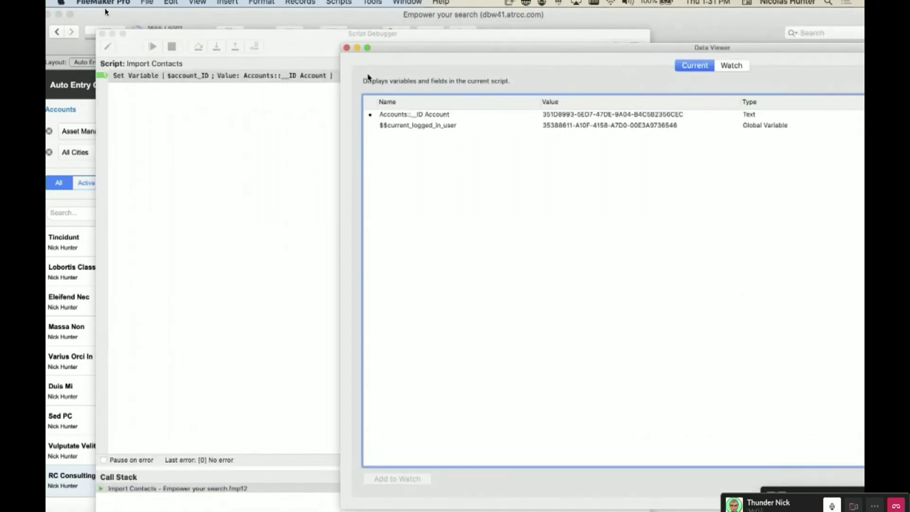
left_click(199, 75)
left_click(217, 47)
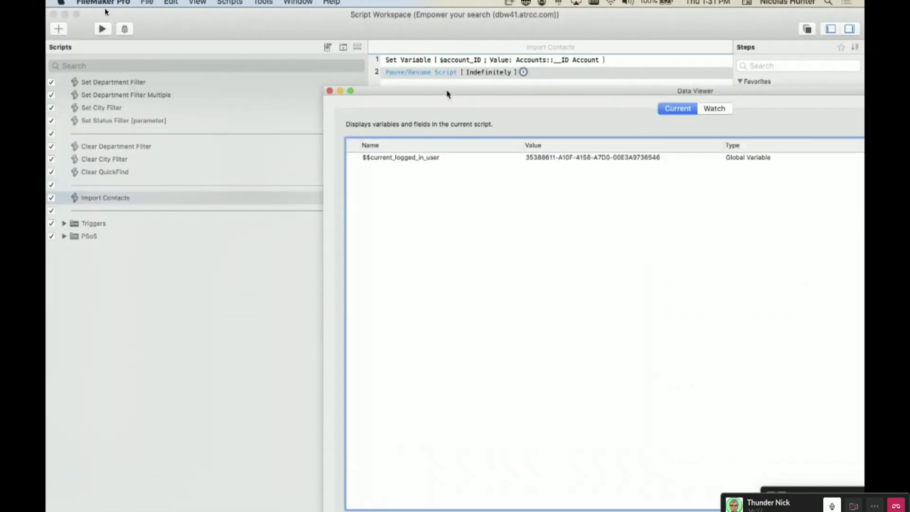
Examine the $$current_logged_in_user global variable in the Data Viewer and move the viewer clear of the script lines
left_click(371, 160)
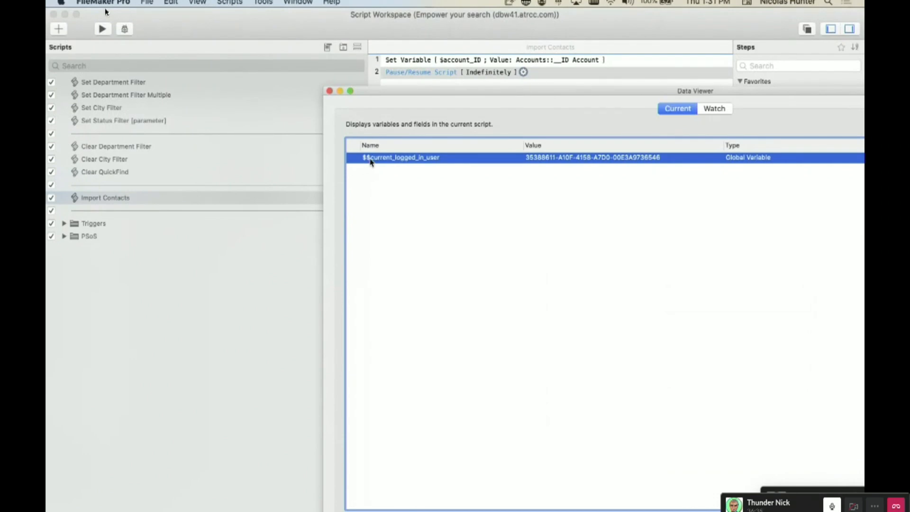
left_click(105, 9)
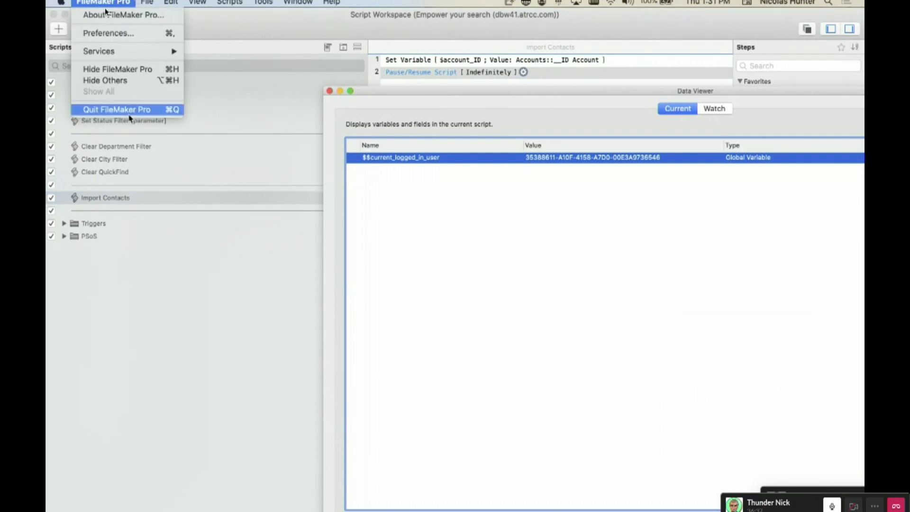
left_click(494, 178)
left_click_drag(381, 90, 386, 90)
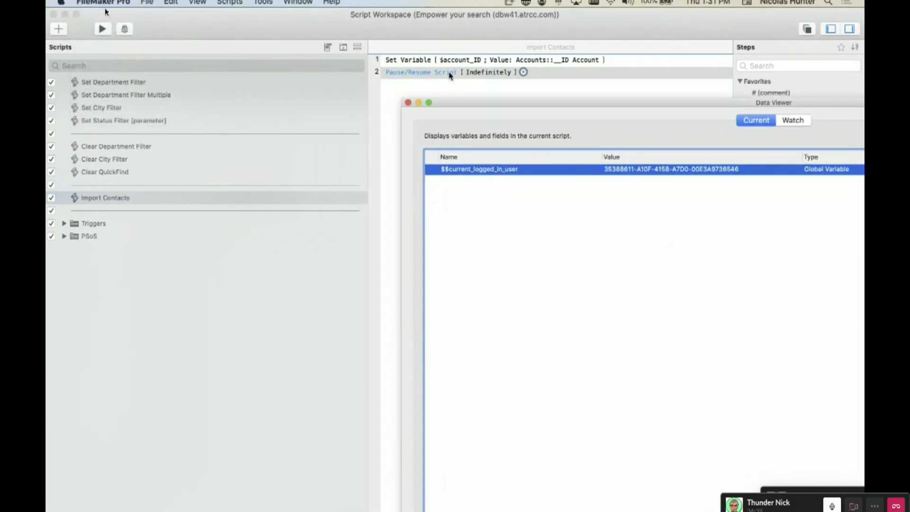
Debug Import Contacts again, step past the Set Variable line, and inspect $account_ID in the Data Viewer
left_click(124, 29)
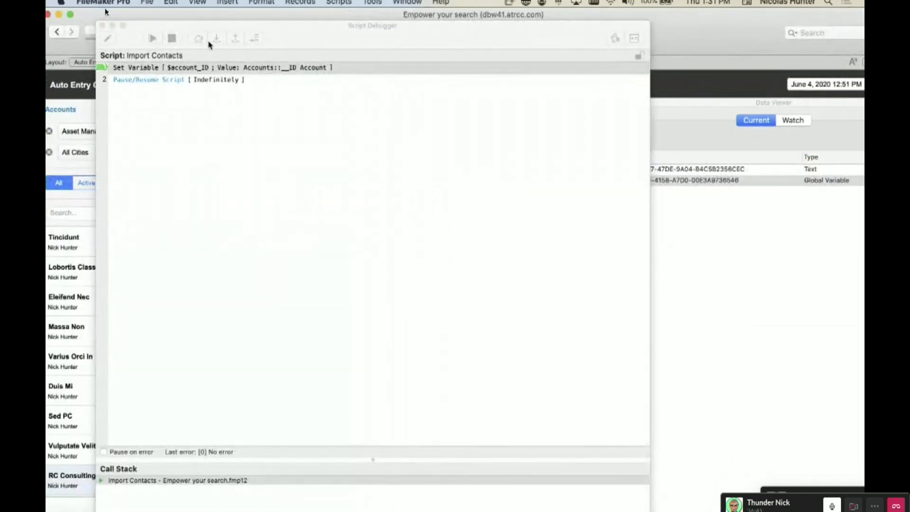
left_click(738, 175)
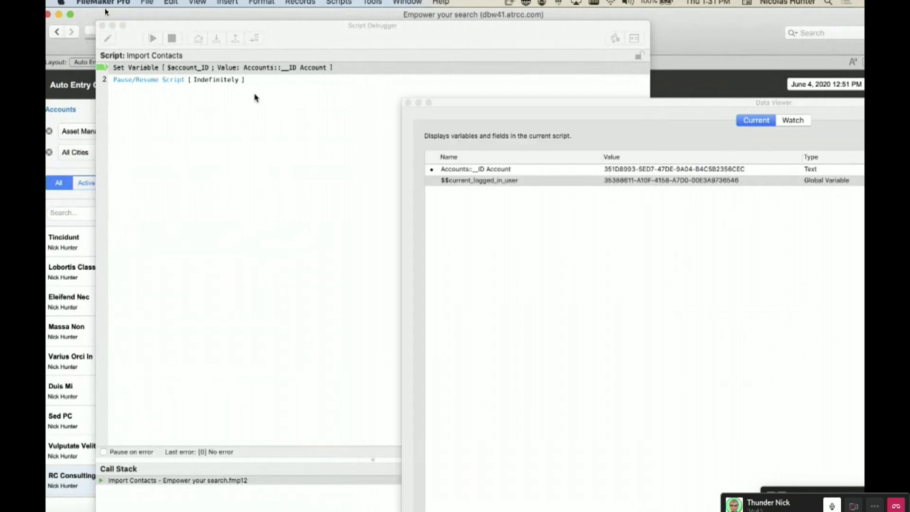
left_click(220, 39)
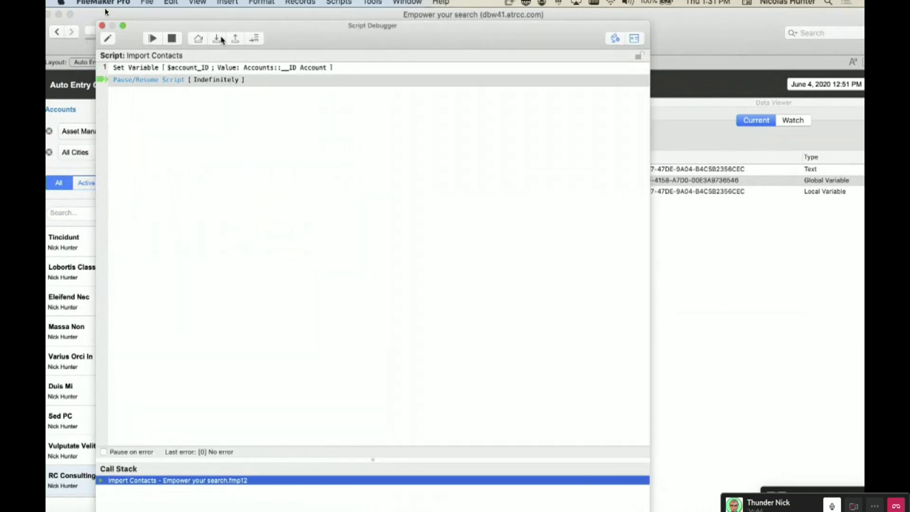
left_click(738, 203)
left_click(463, 194)
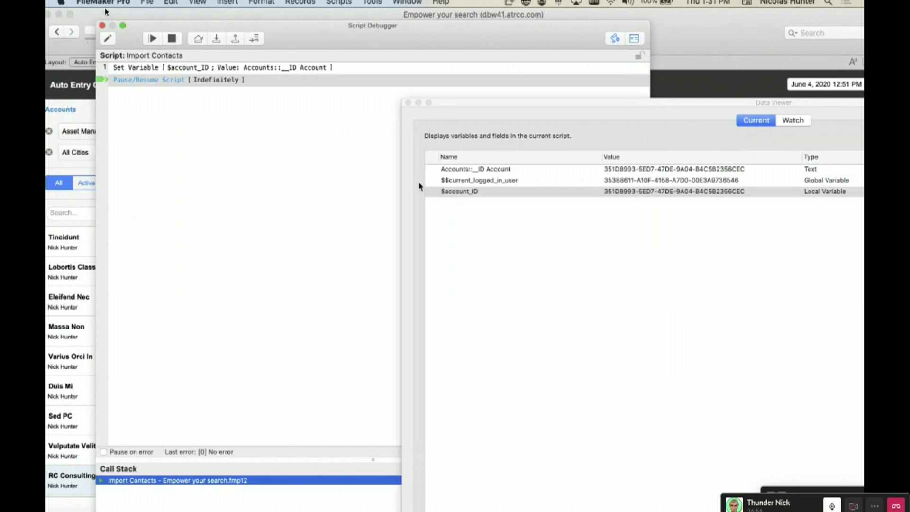
Halt the paused Import Contacts script and check which variables persist in the Data Viewer
left_click(173, 38)
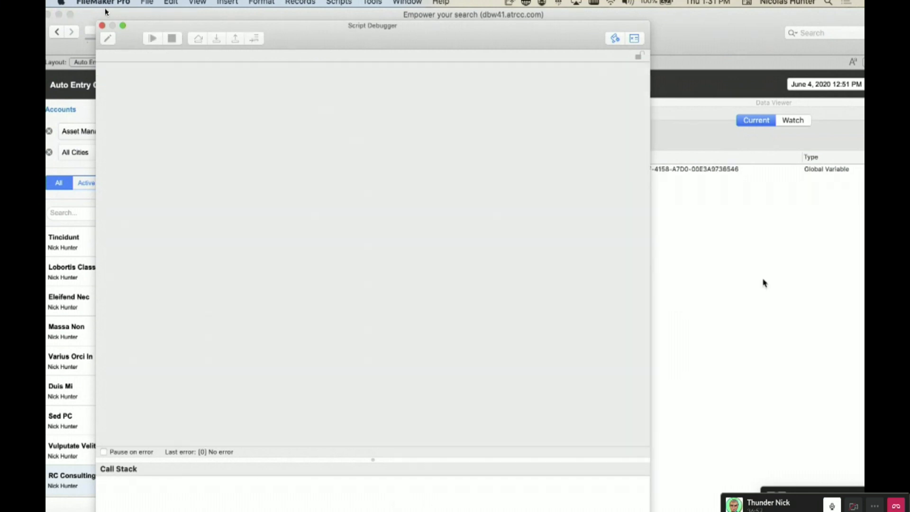
left_click(765, 283)
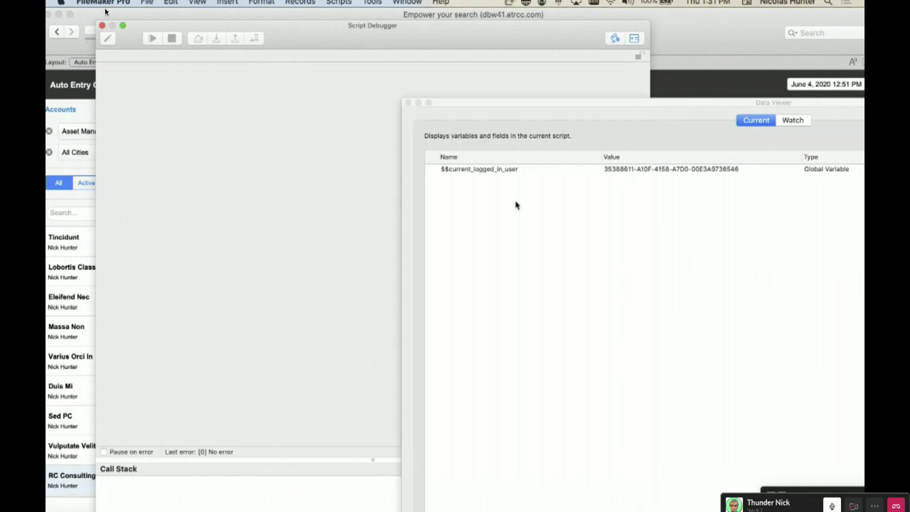
left_click(495, 173)
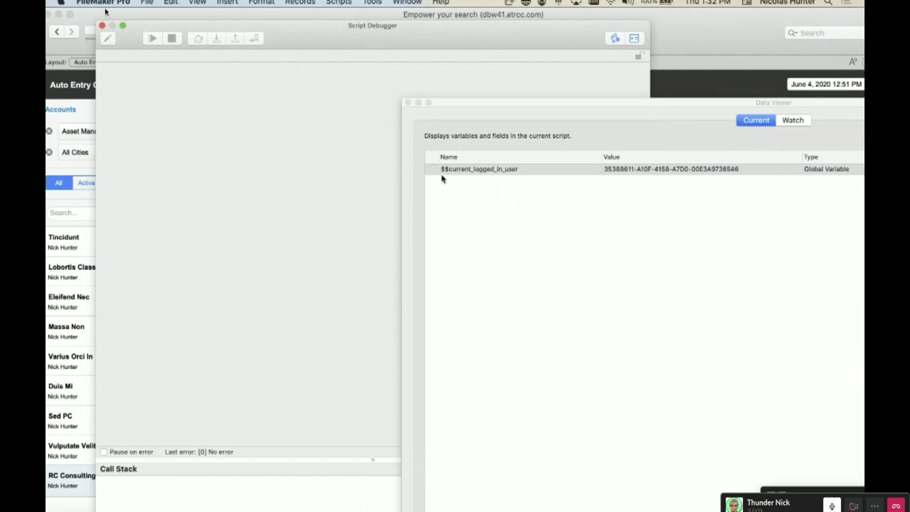
Close the Data Viewer and the Script Debugger to return to the Import Contacts script
left_click(105, 2)
left_click(213, 193)
left_click(105, 3)
mouse_move(142, 2)
left_click(286, 93)
left_click(408, 104)
left_click(101, 25)
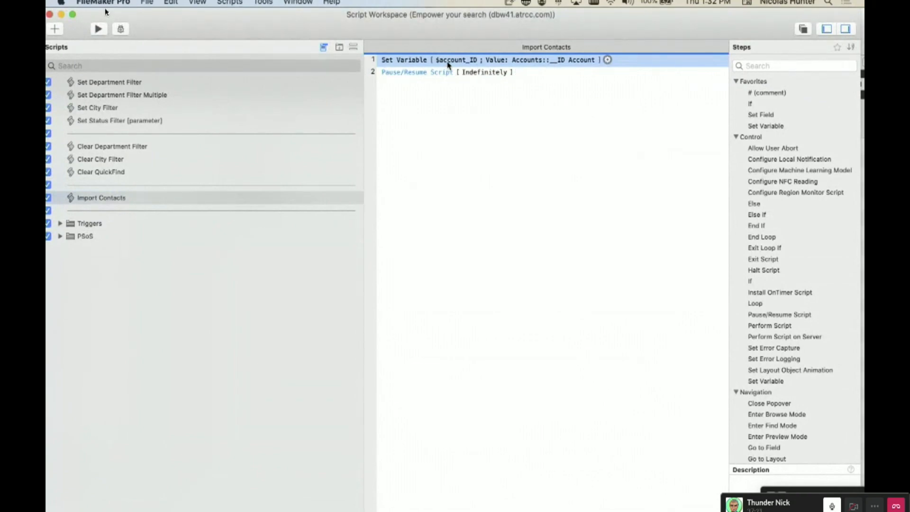
Reopen the Data Viewer, check the $$current_logged_in_user global variable, and close the viewer
left_click(331, 2)
mouse_move(263, 3)
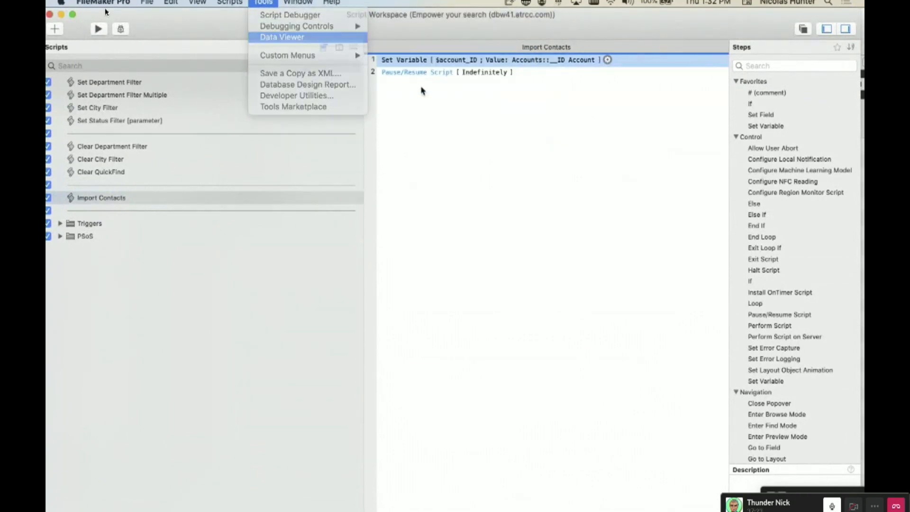
left_click(277, 35)
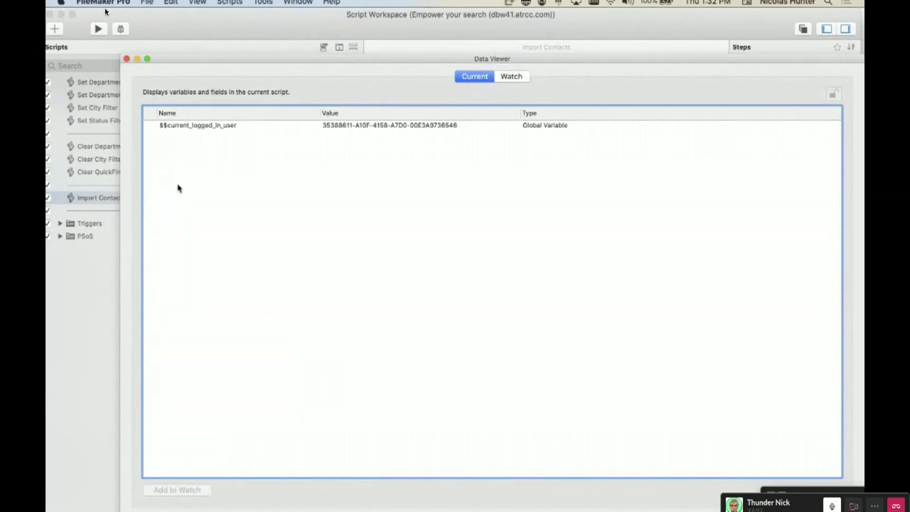
left_click(186, 129)
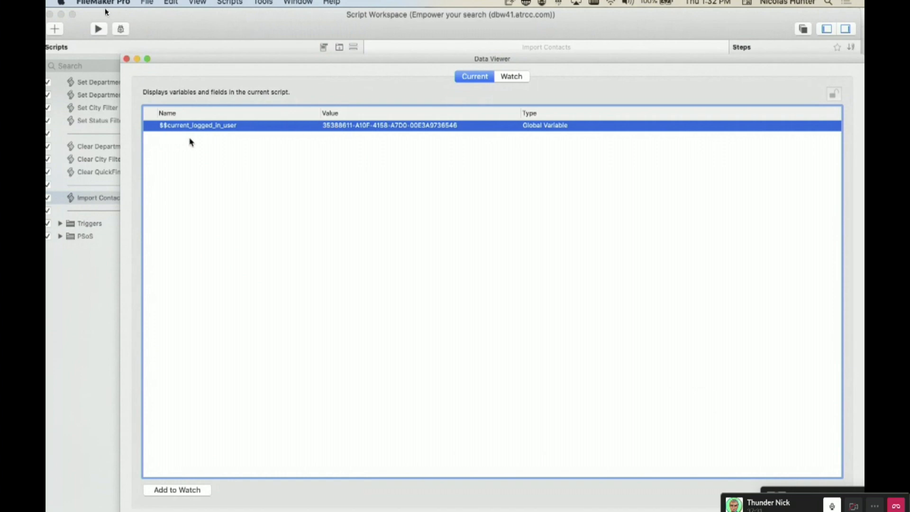
key("super+w")
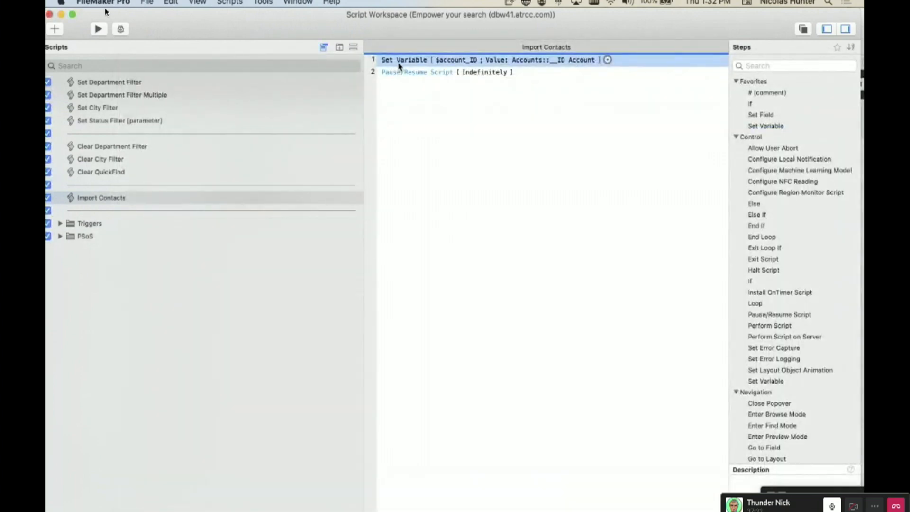
Delete the Pause/Resume Script step from Import Contacts and review the $account_ID variable options without changing them
left_click(398, 72)
key("BackSpace")
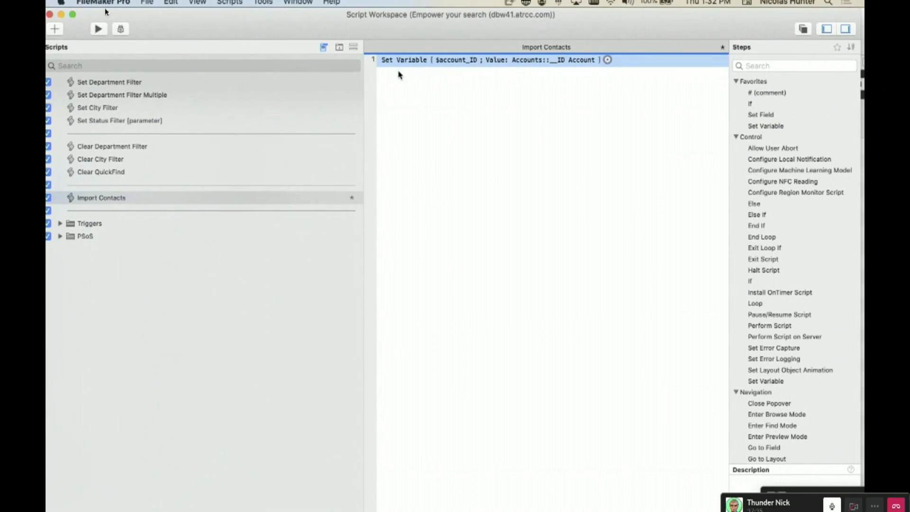
double_click(439, 59)
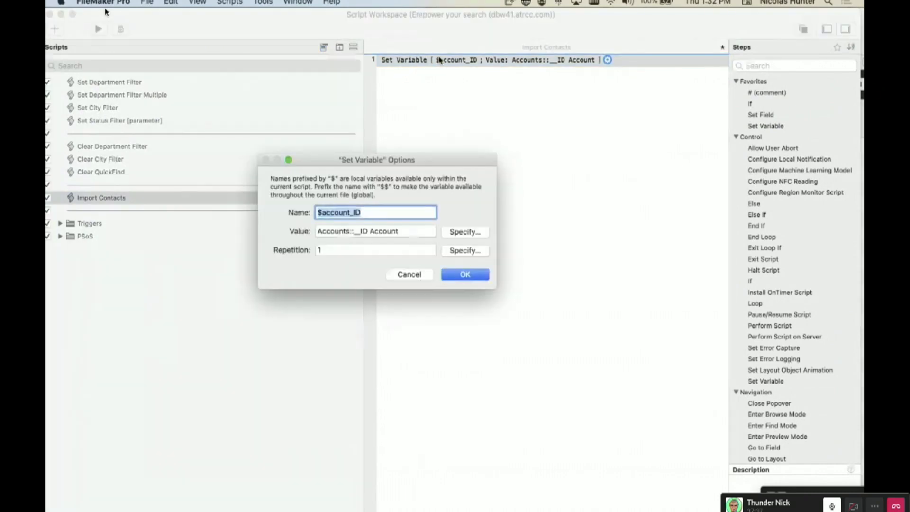
key("Return")
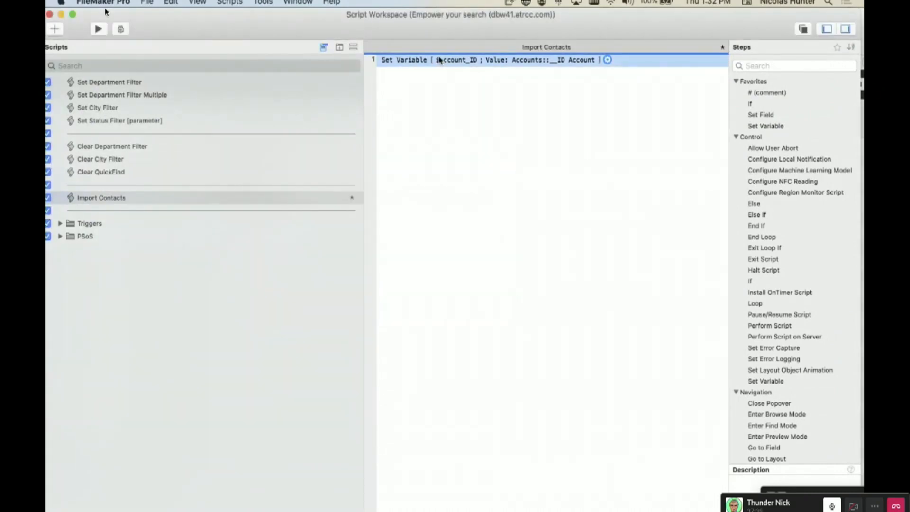
Add a New Window step as line 2 of the Import Contacts script
key("Return")
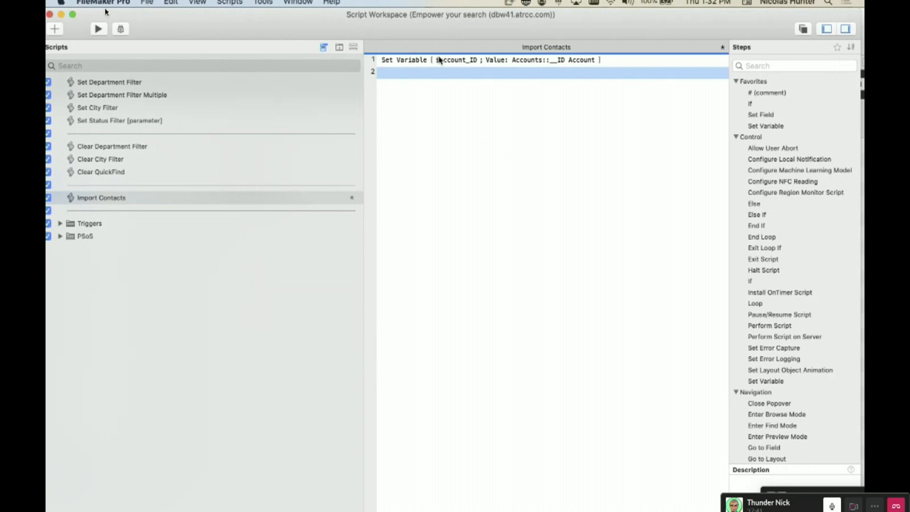
type("new")
key("Down")
key("Down")
key("Return")
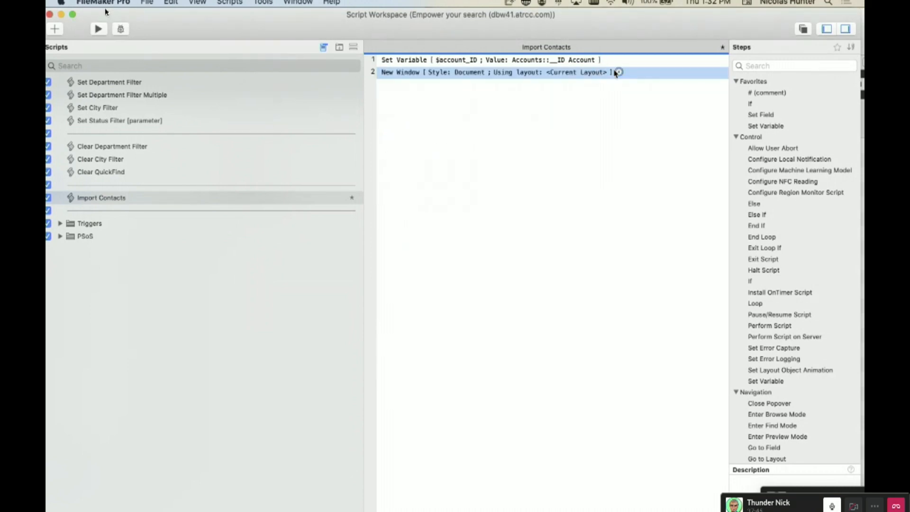
Set the New Window step to use the Contacts layout, keeping the Document window style
left_click(618, 73)
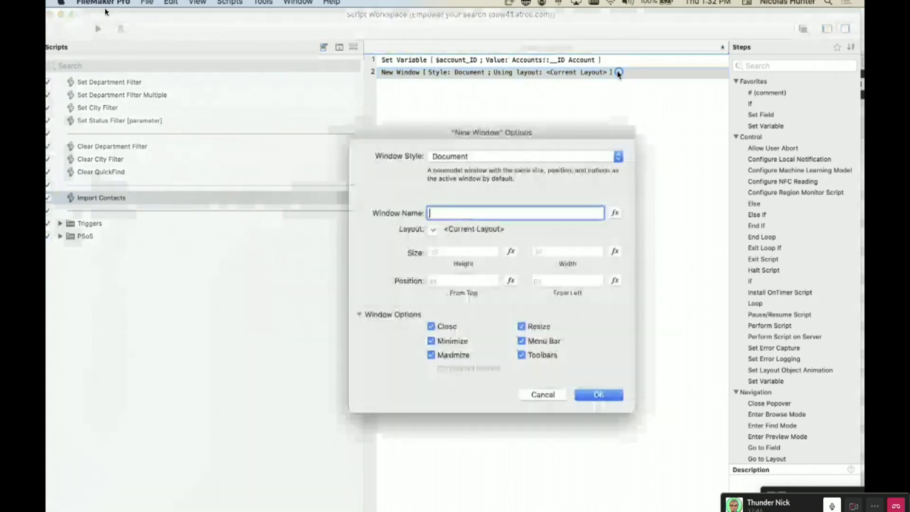
left_click(434, 231)
left_click(458, 251)
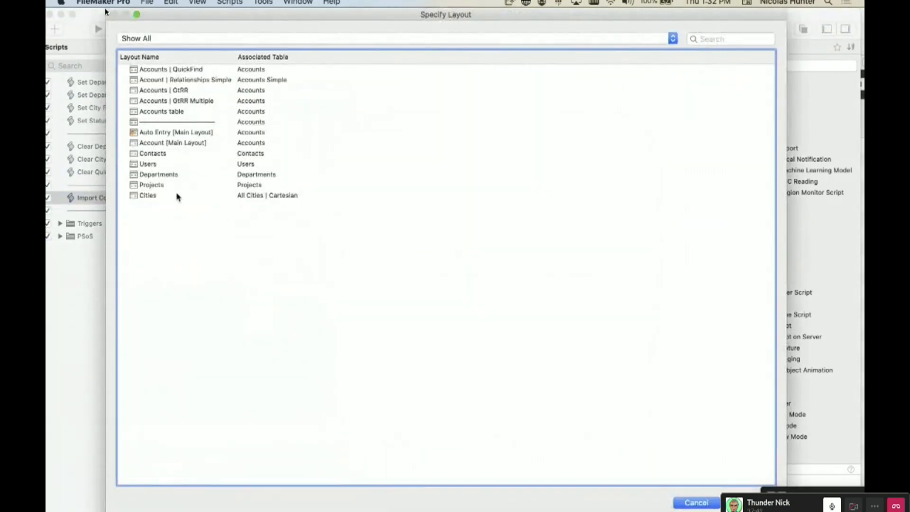
double_click(152, 154)
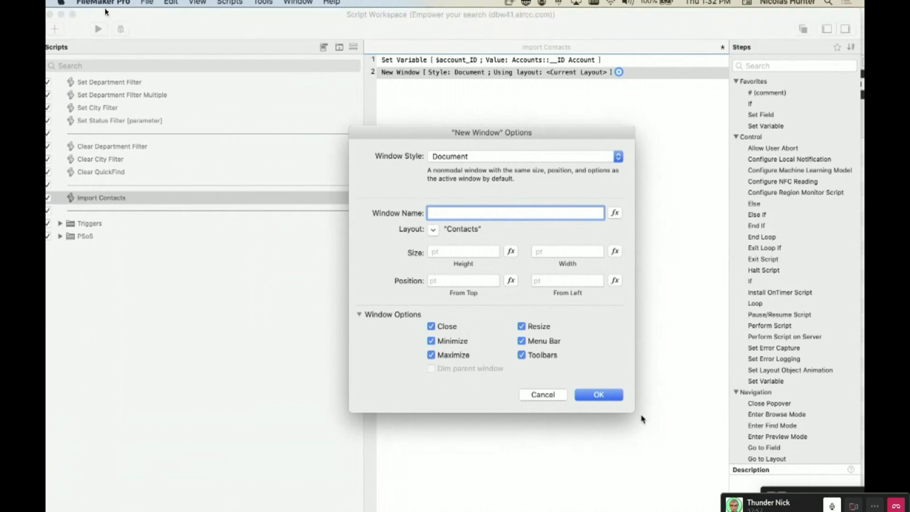
left_click(600, 395)
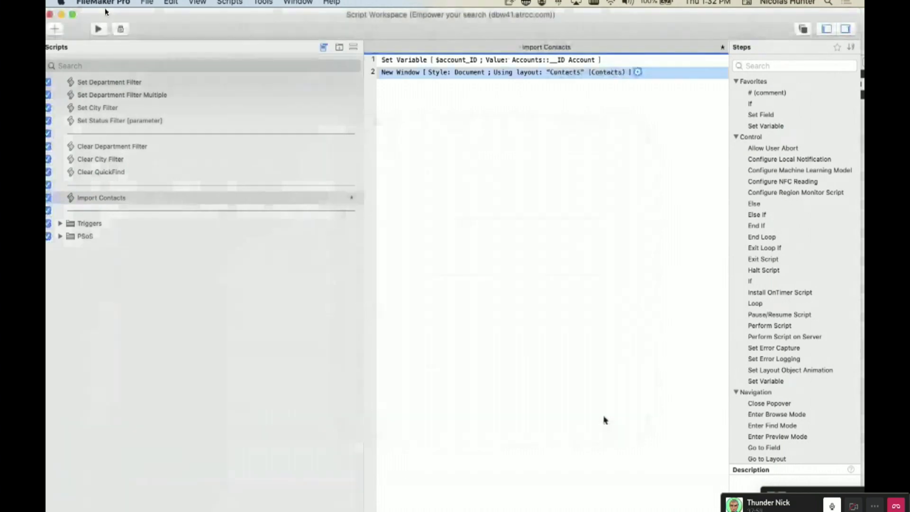
Add an Import Records step as line 3 of the Import Contacts script
left_click(385, 126)
type("impo")
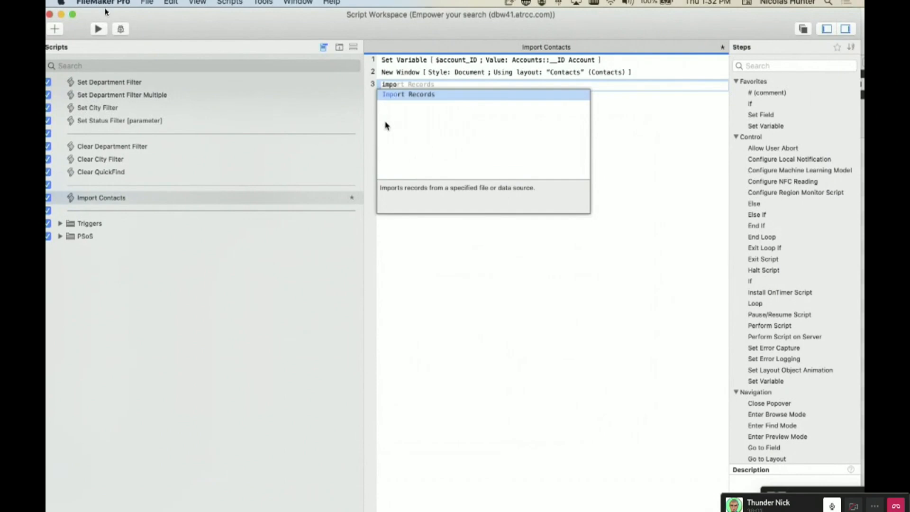
key("Return")
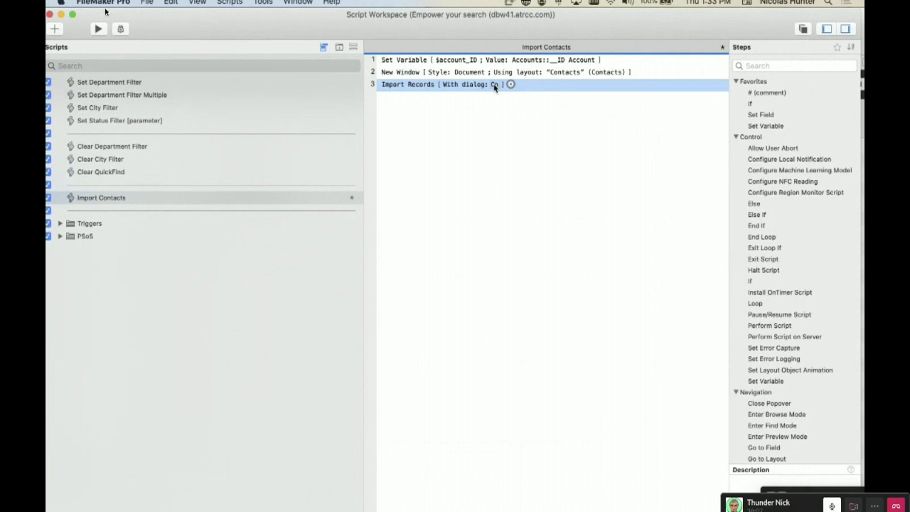
Add a Close Window step for the current window as line 4, after Import Records
key("Return")
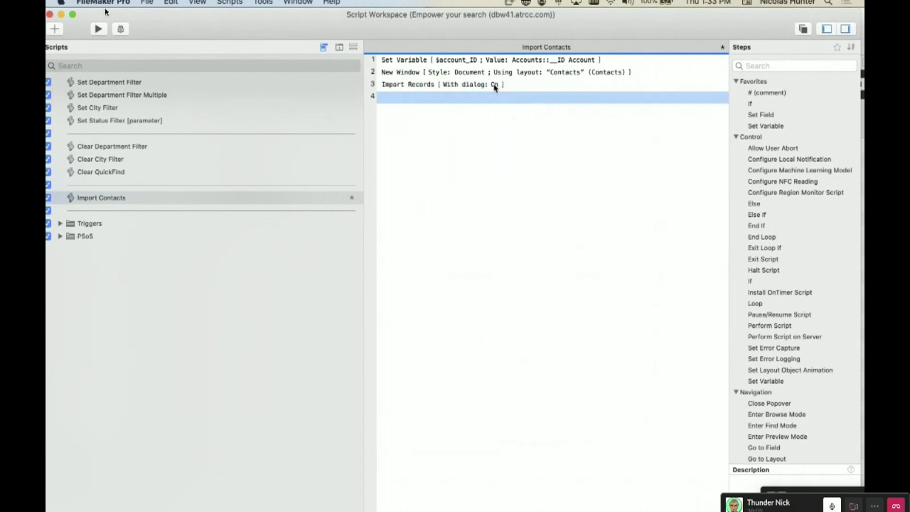
type("Close")
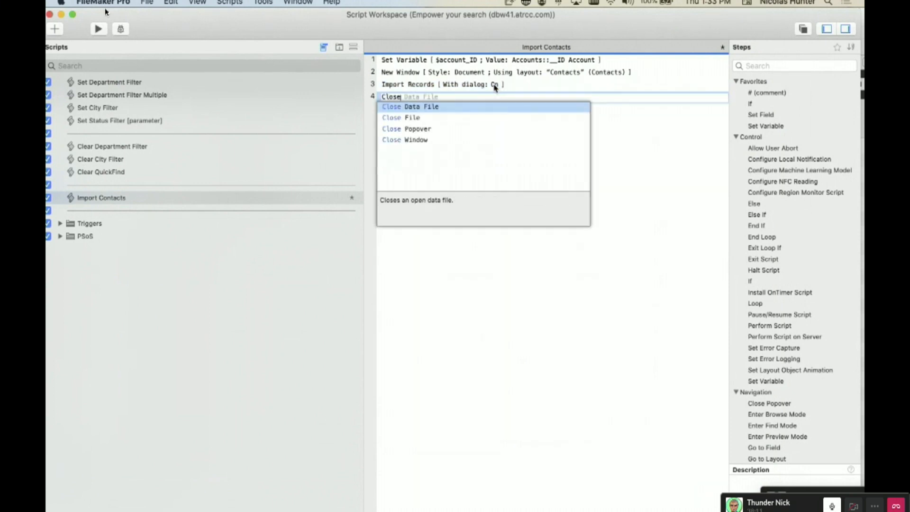
key("Down")
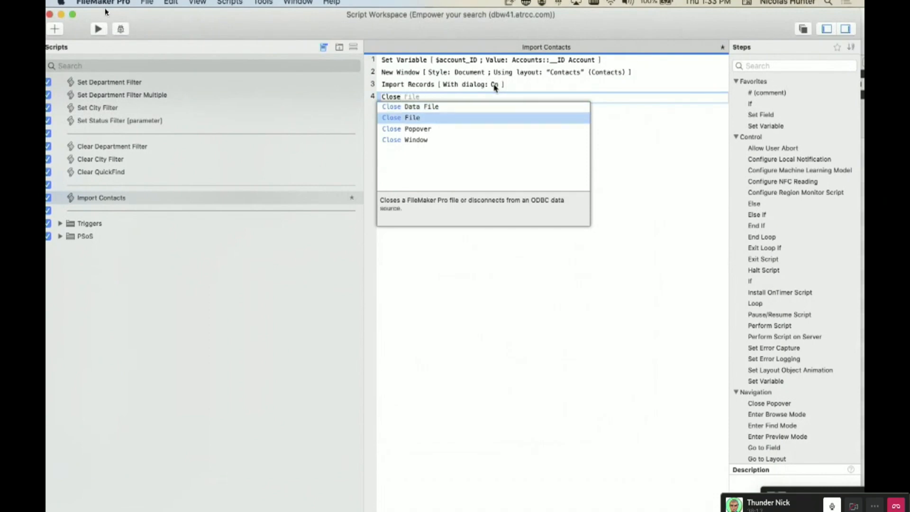
key("Down")
key("Down")
key("Return")
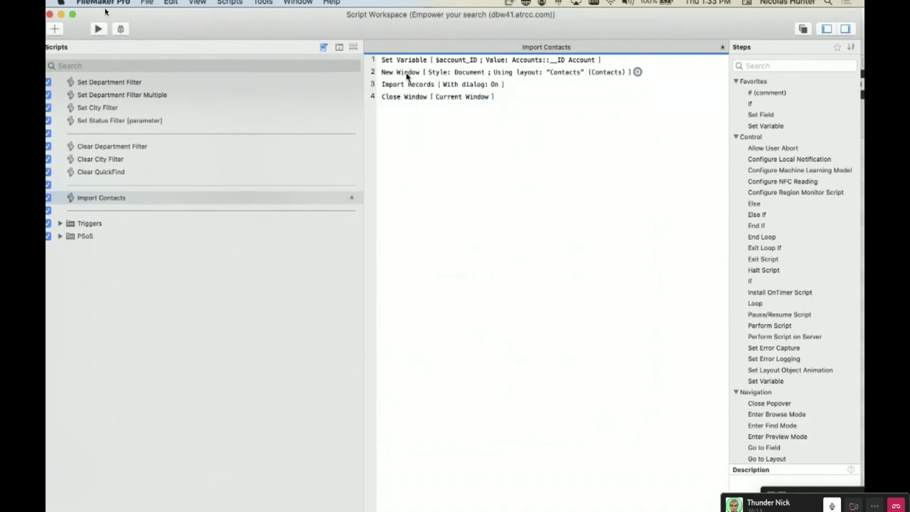
left_click(407, 75)
left_click(413, 98, "super")
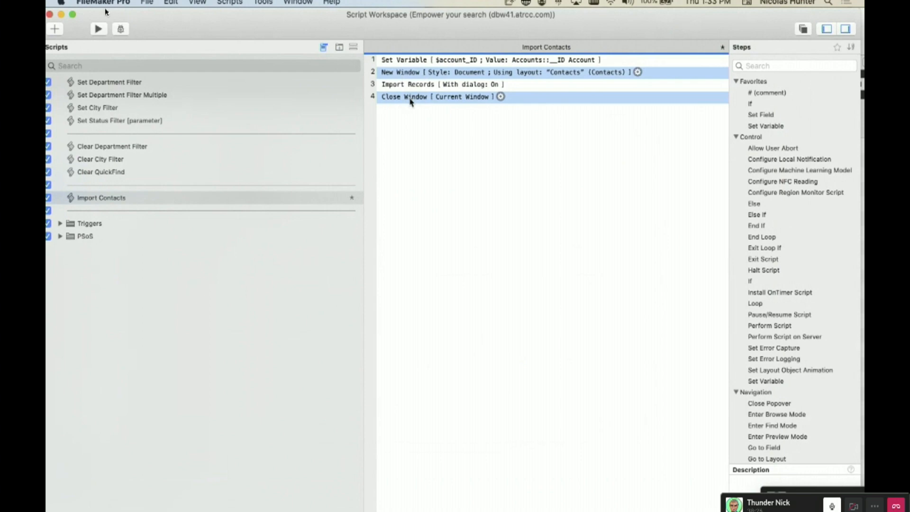
left_click(431, 113)
Try a Go to Layout step directly after Set Variable, and remove it from the script
left_click(399, 61)
key("Return")
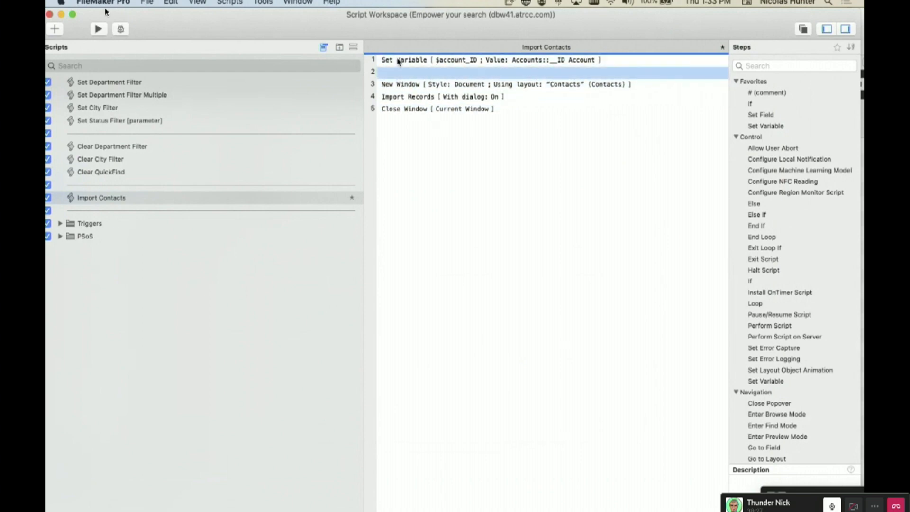
type("go to")
key("Down")
key("Return")
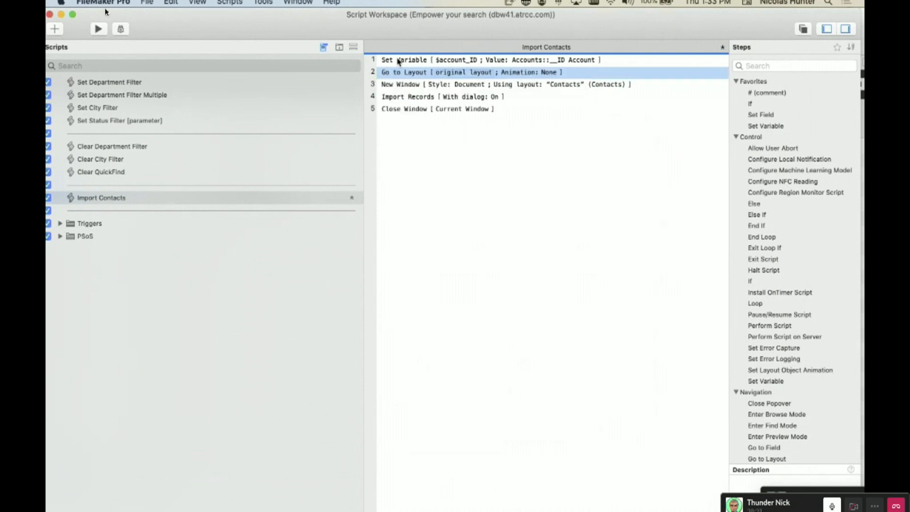
key("BackSpace")
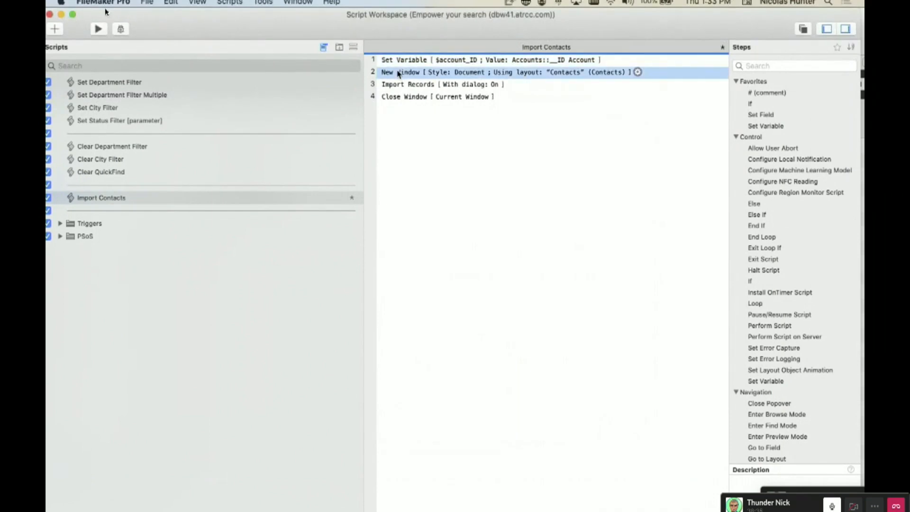
Review the New Window, Import Records and Close Window steps in the order they will run
left_click(392, 98, "super")
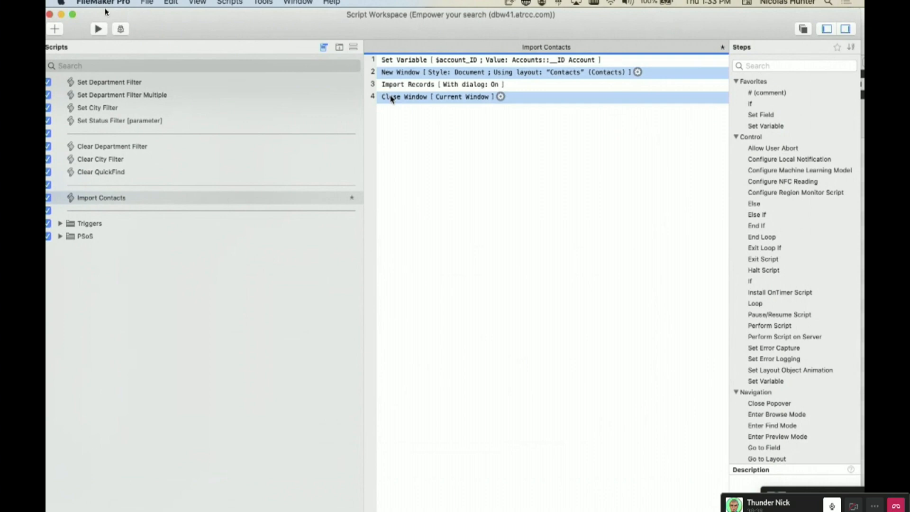
left_click(394, 116)
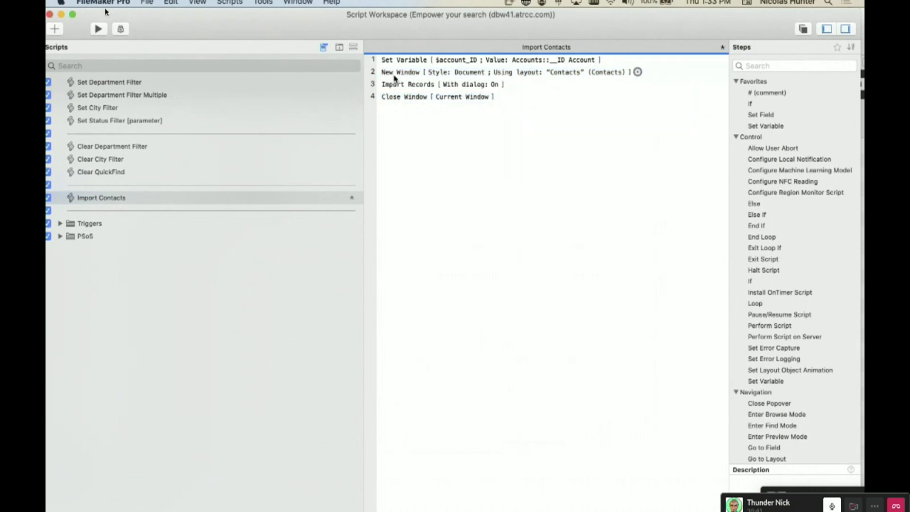
left_click(394, 75)
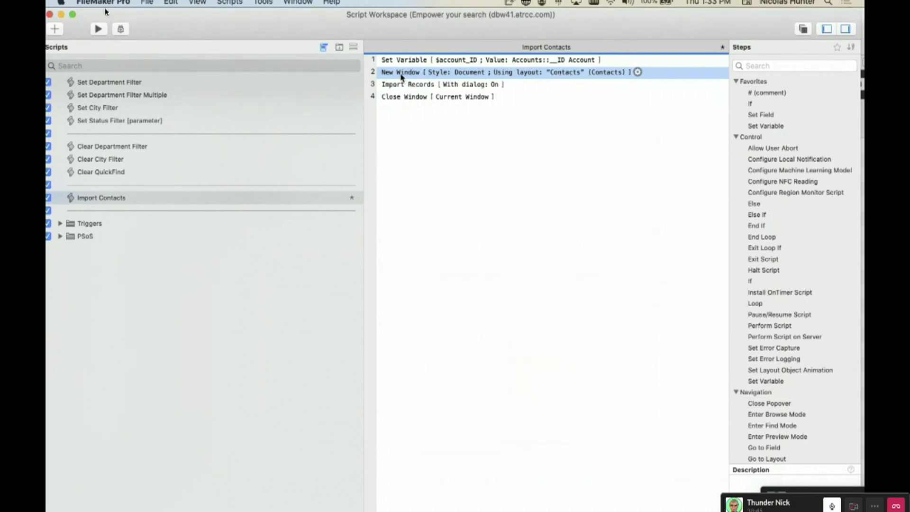
left_click(394, 86)
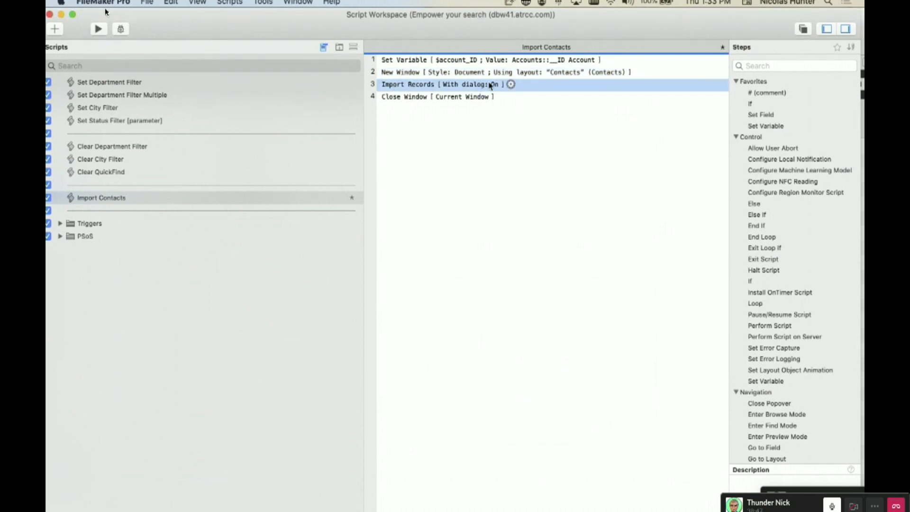
left_click(407, 98)
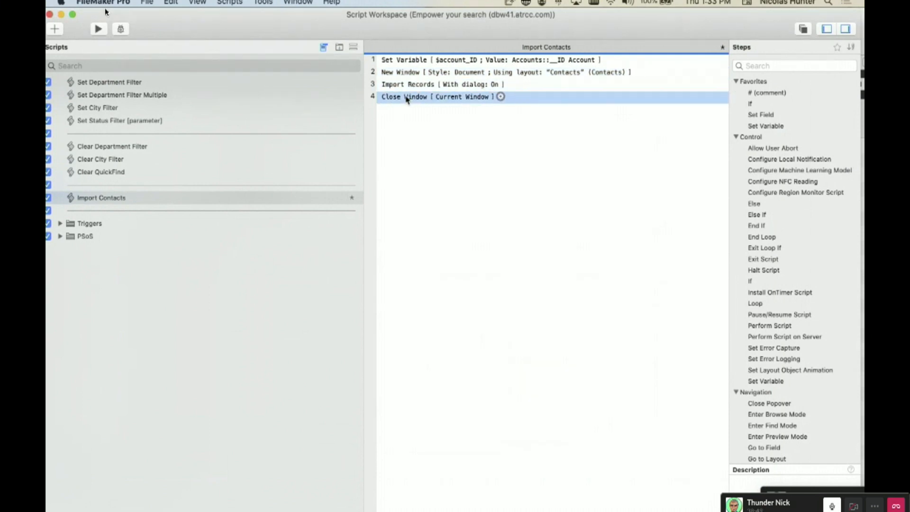
left_click(437, 173)
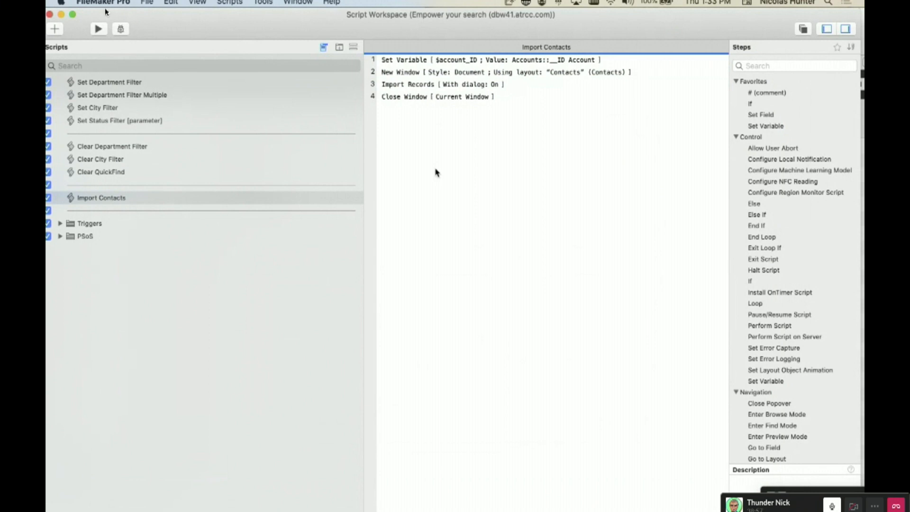
left_click(387, 74)
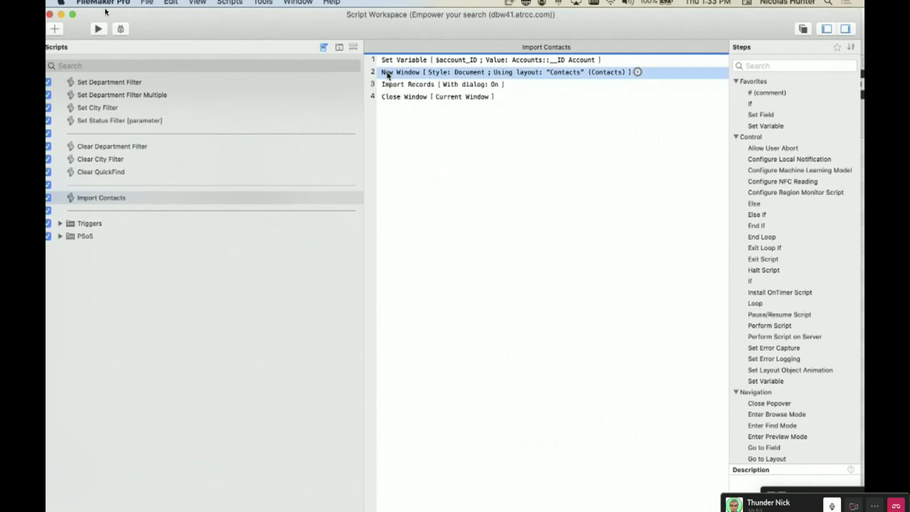
left_click(389, 85)
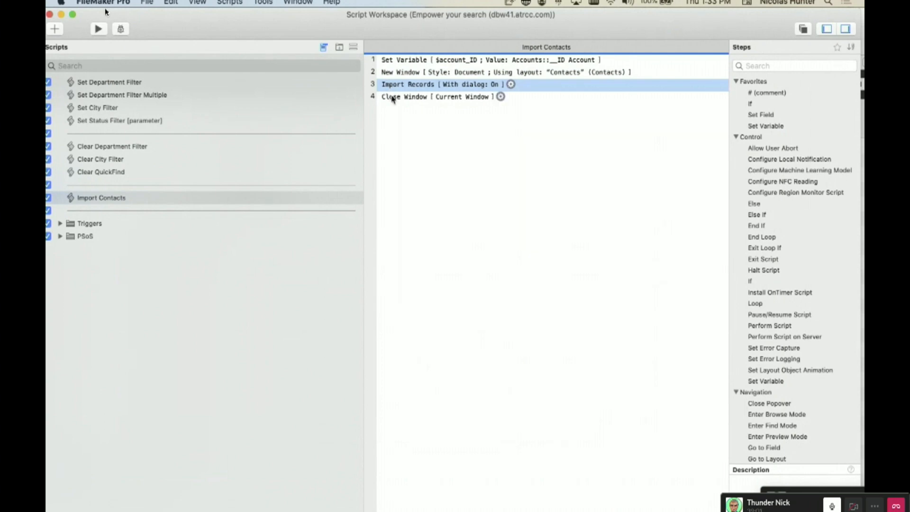
left_click(392, 98)
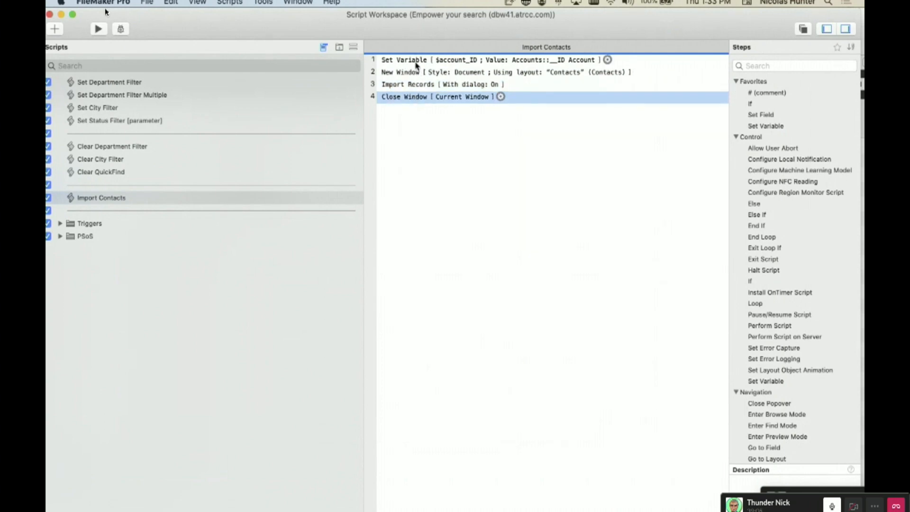
Insert a Replace Field Contents step between Import Records and Close Window
left_click(396, 85)
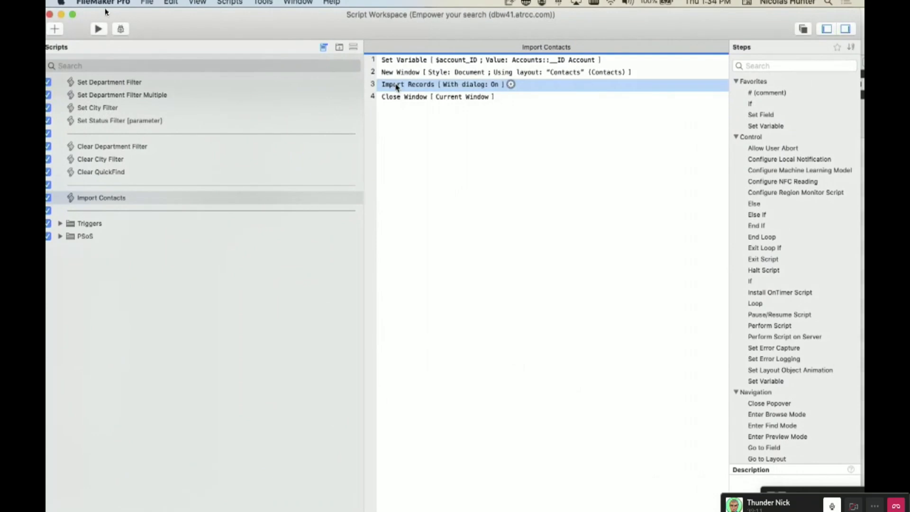
key("Return")
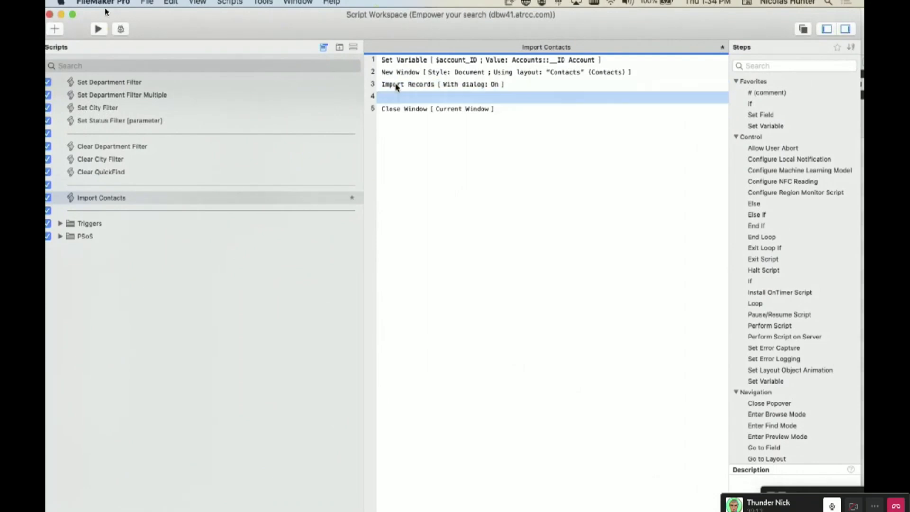
type("replace")
key("Return")
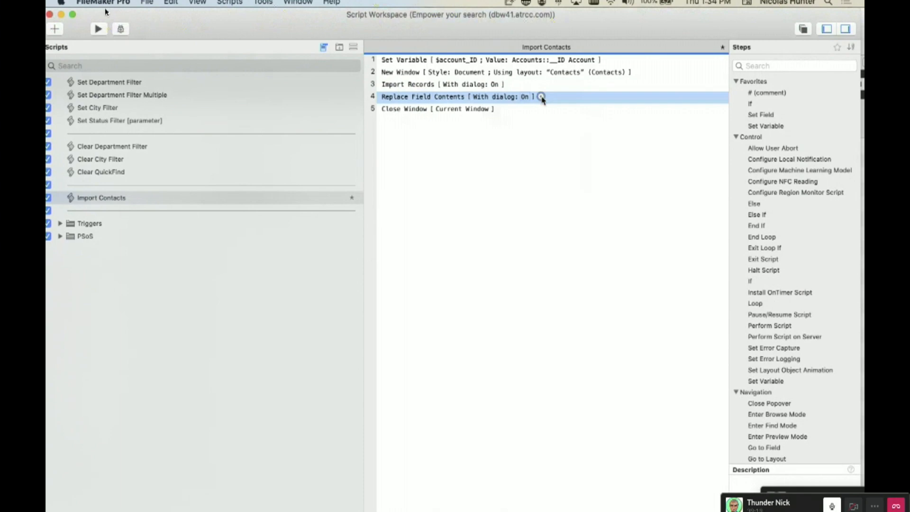
Set the Contacts table's _IDf Account field as the target of the Replace Field Contents step
left_click(541, 96)
left_click(279, 114)
left_click(279, 177)
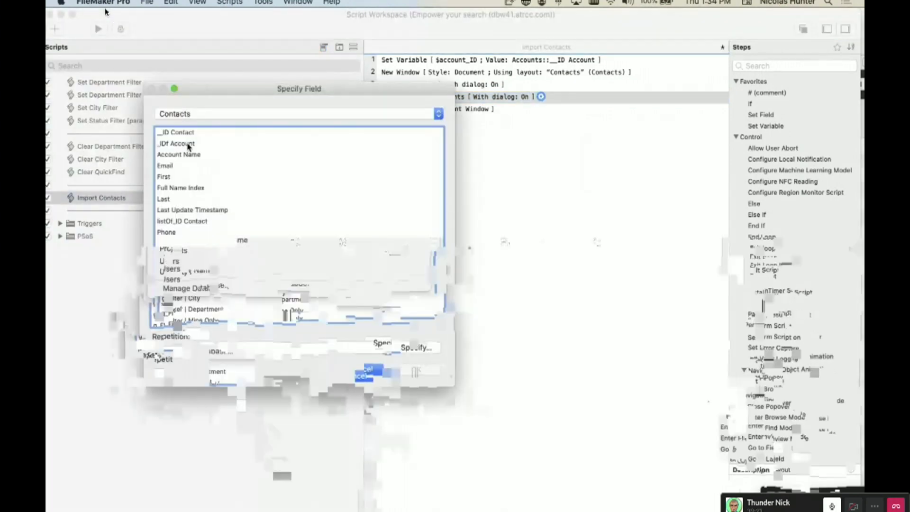
double_click(188, 144)
Look up the variable name in the Set Variable options and use $account_ID as the replacement value for Contacts::_IDf Account
double_click(488, 61)
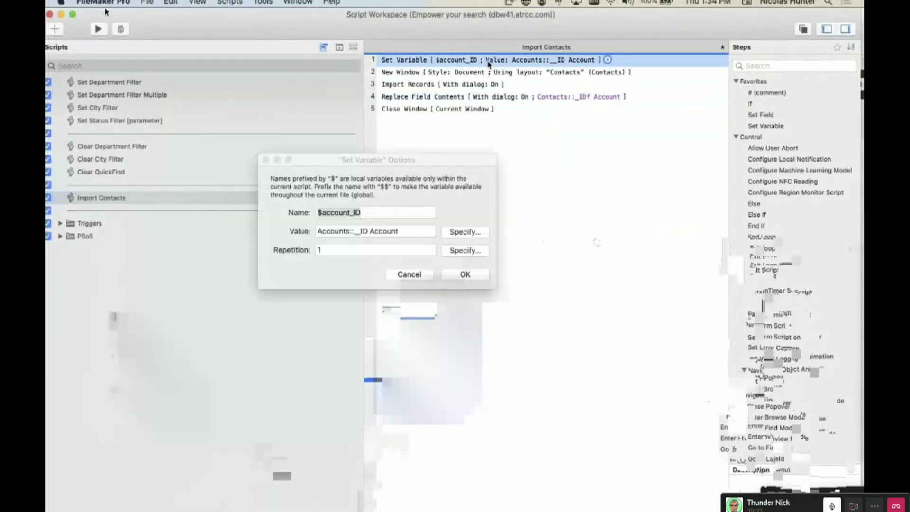
key("Escape")
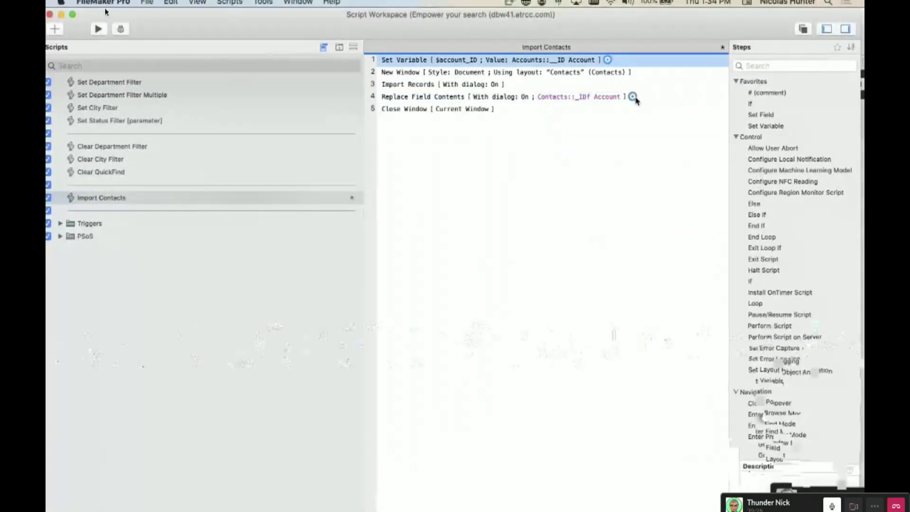
left_click(633, 97)
left_click(672, 136)
left_click(371, 275)
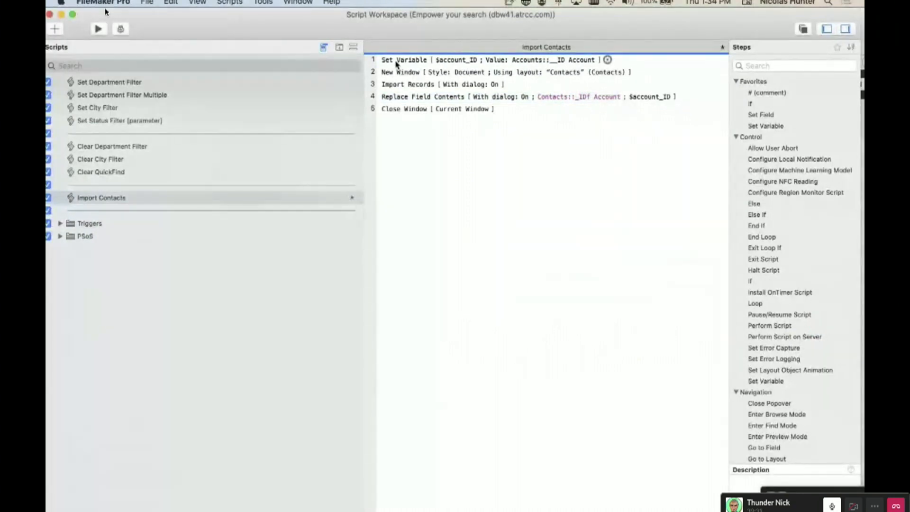
Examine the script's sequence from Set Variable through Replace Field Contents to Close Window, including where $account_ID is used
left_click(396, 64)
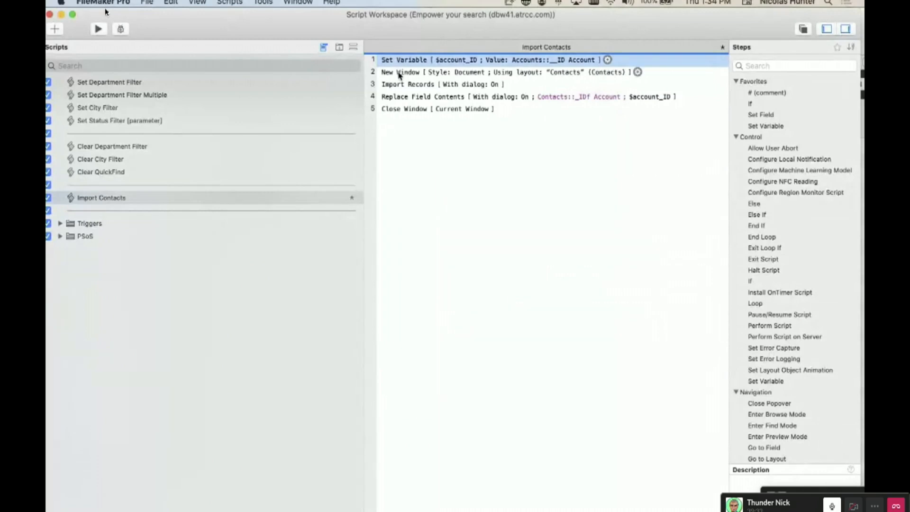
left_click(399, 75)
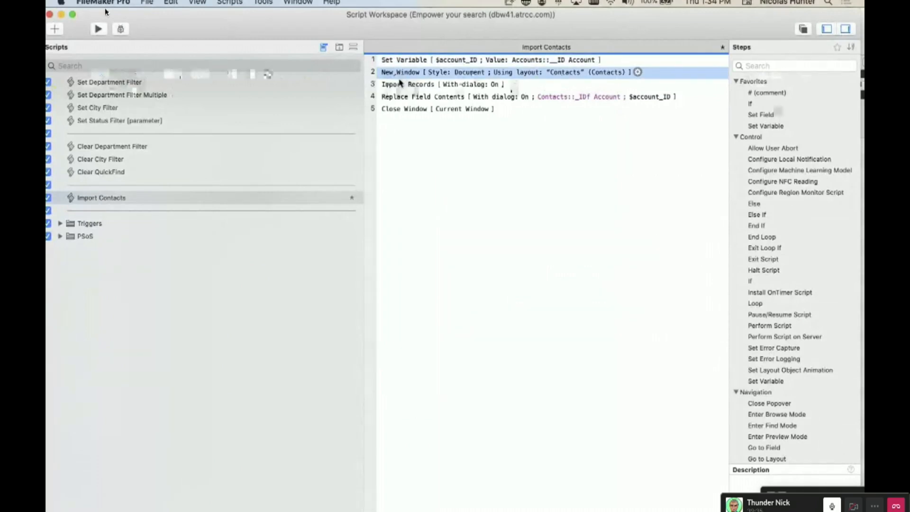
left_click(400, 84)
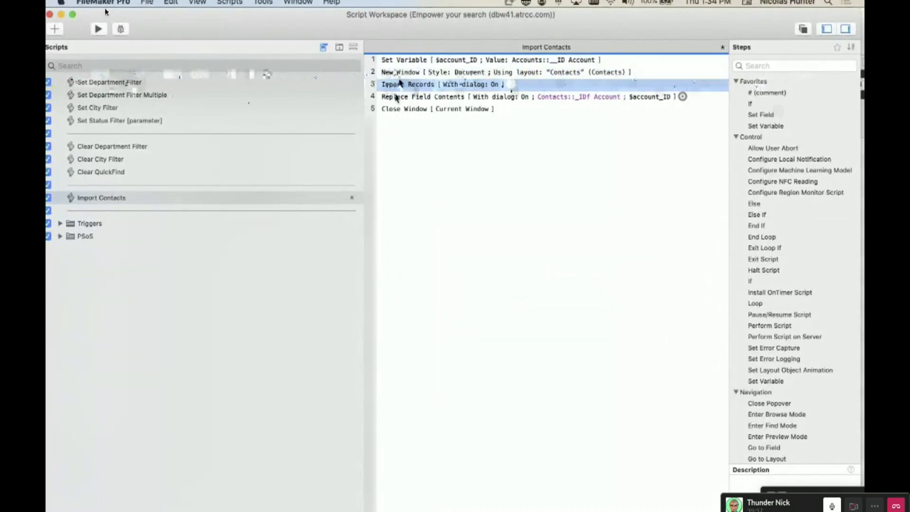
left_click(396, 97)
left_click(395, 87)
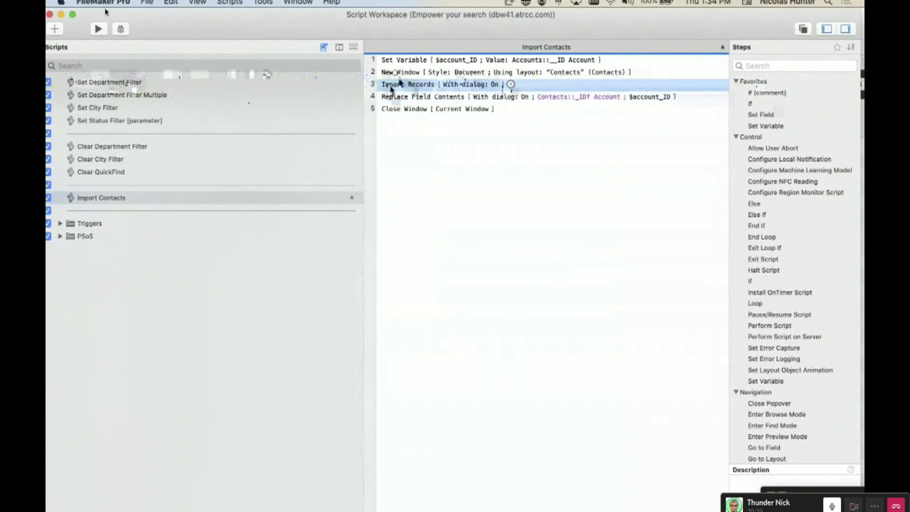
left_click(396, 97)
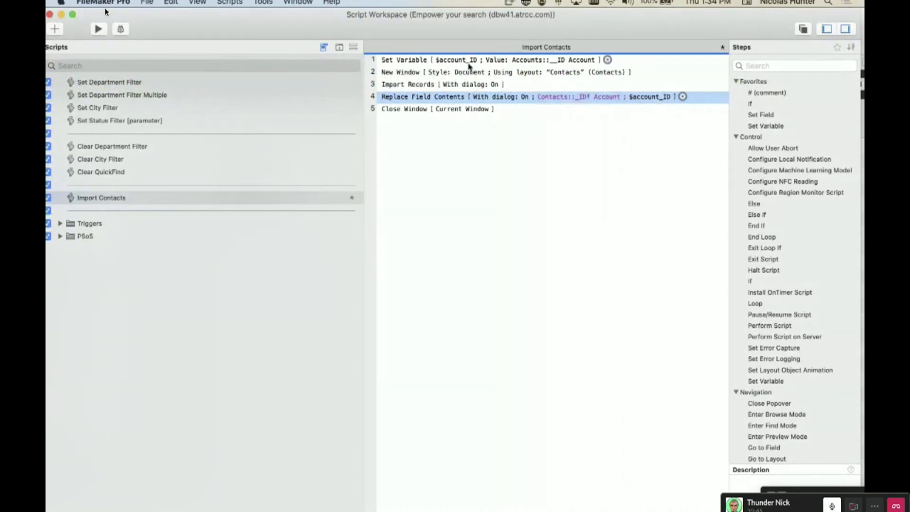
left_click(460, 62, "super")
left_click(421, 109)
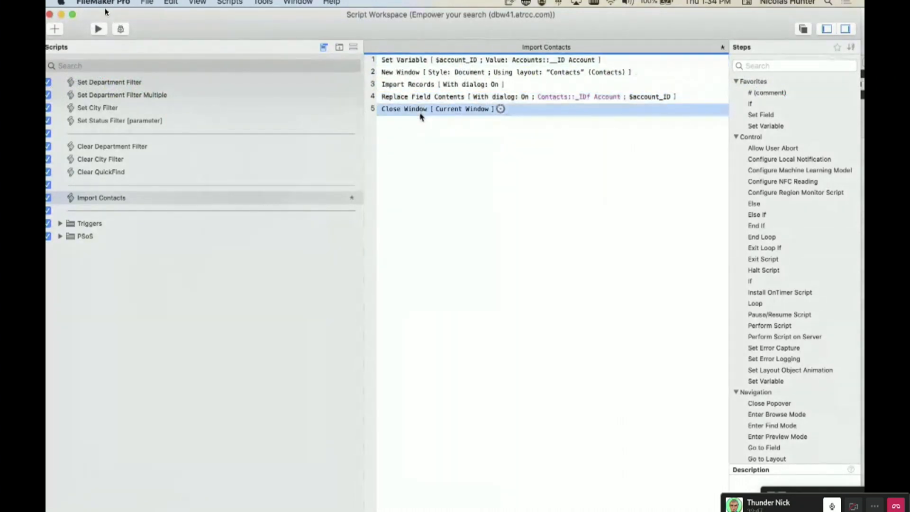
Delete the Replace Field Contents step and save the Import Contacts script
left_click(405, 98)
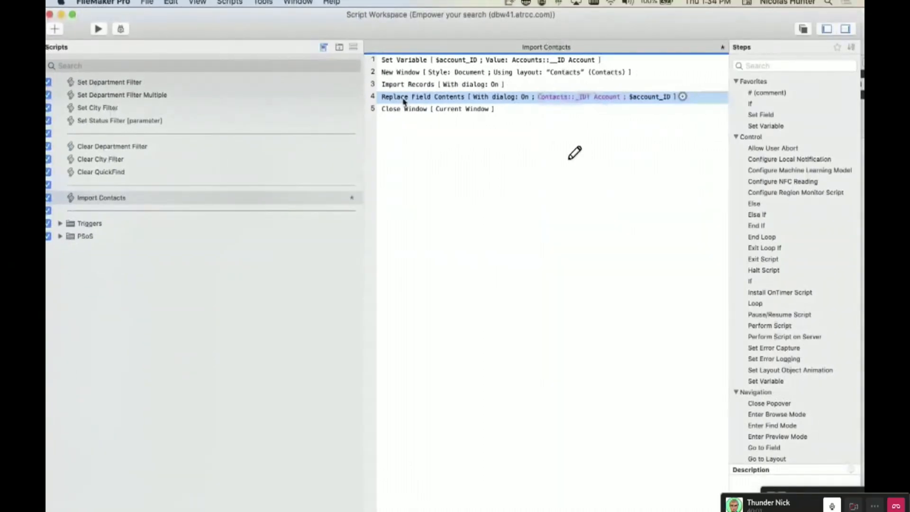
key("Delete")
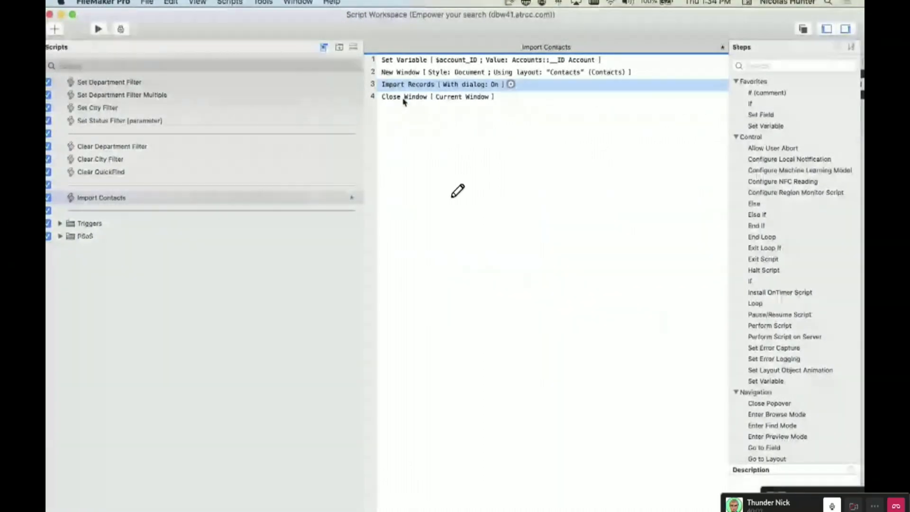
left_click(417, 119)
key("super+s")
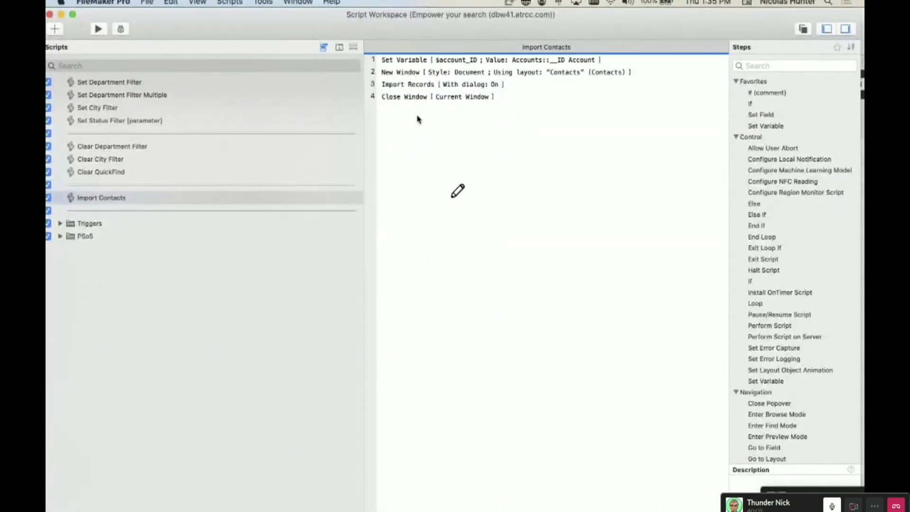
Open the auto-enter options of the Contacts table's _IDf Account field in the database definition
left_click(400, 87)
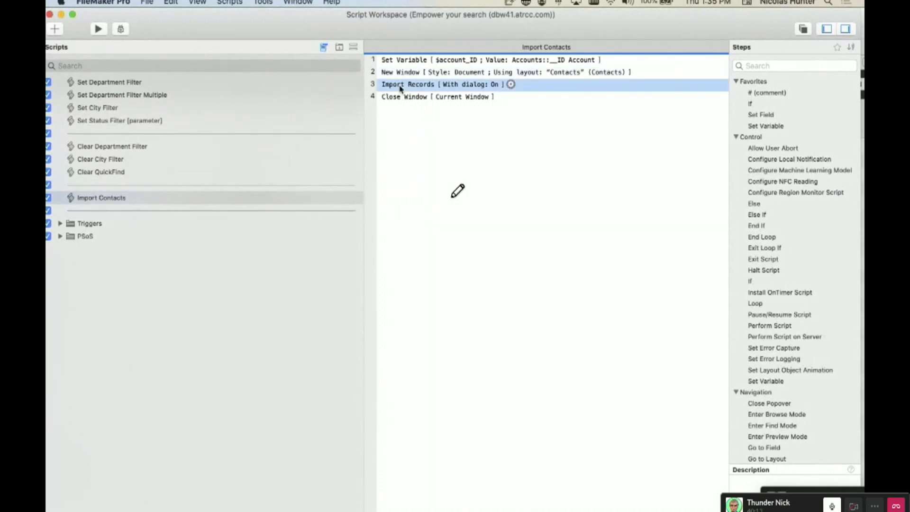
left_click(408, 64)
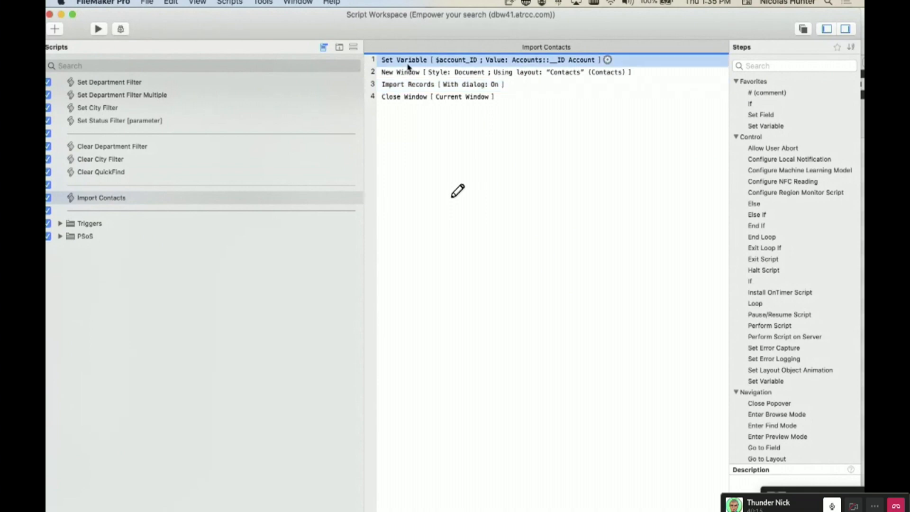
key("super+shift+d")
left_click(137, 51)
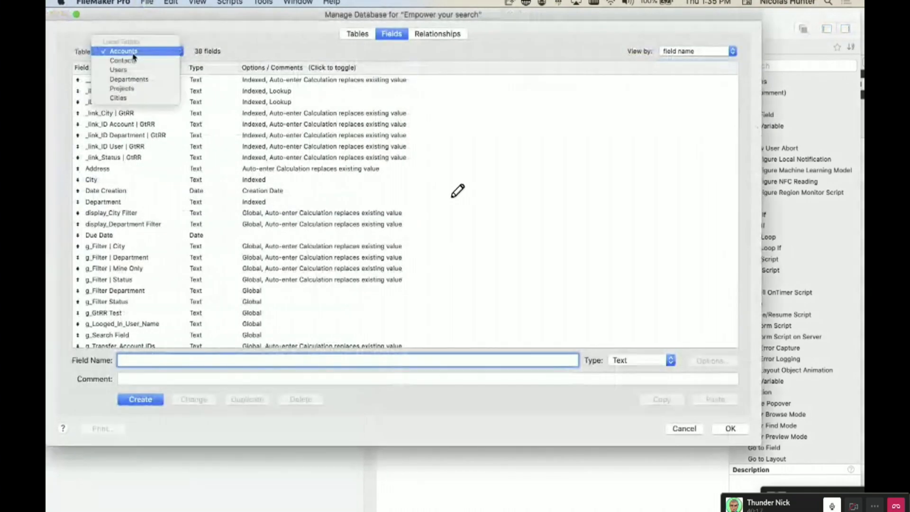
left_click(139, 60)
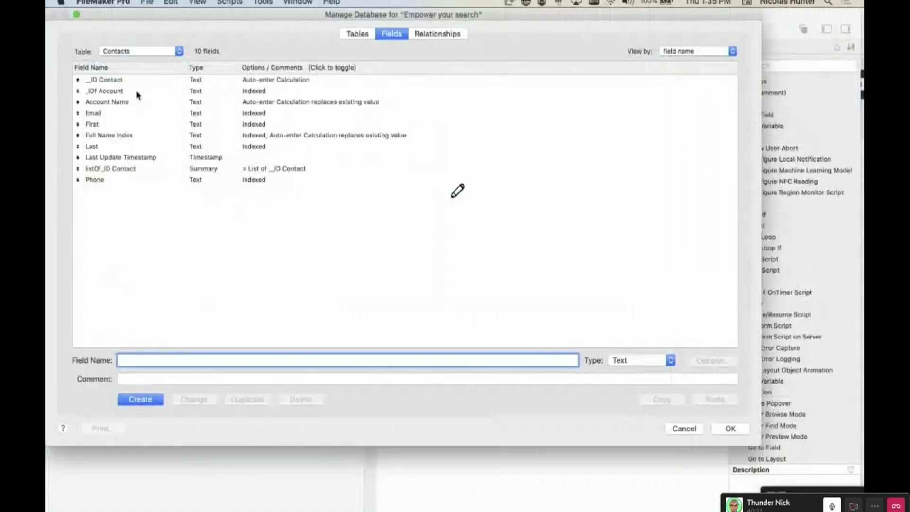
left_click(138, 92)
double_click(138, 92)
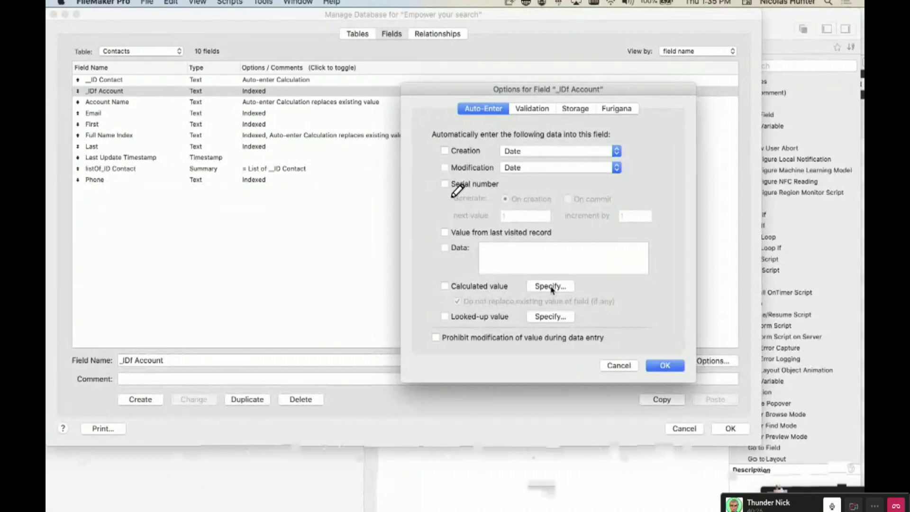
Make _IDf Account auto-enter the calculated value $account_ID, and save the database changes
left_click(550, 286)
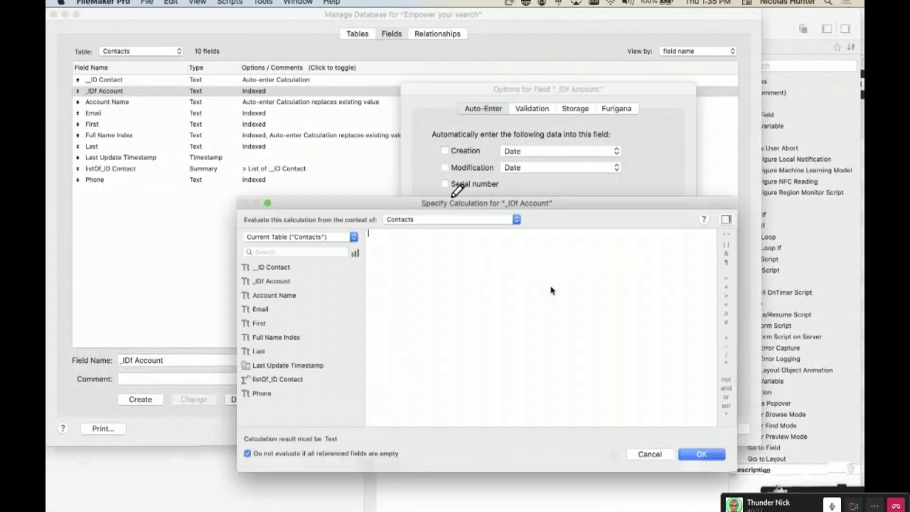
type("$account_ID")
left_click_drag(426, 239, 350, 229)
left_click(408, 242)
left_click(703, 456)
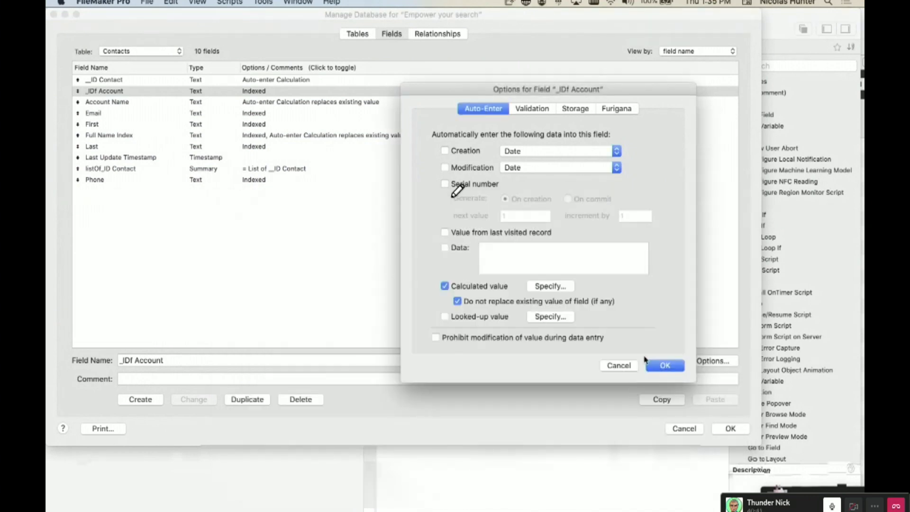
left_click(660, 363)
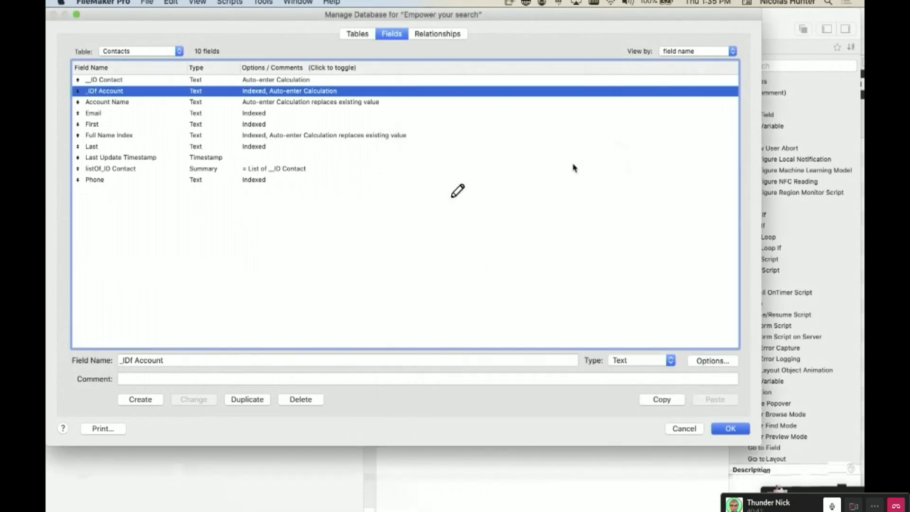
key("Return")
Examine how the Import Contacts script's Set Variable, New Window, Import Records and Close Window steps work together
left_click(410, 66)
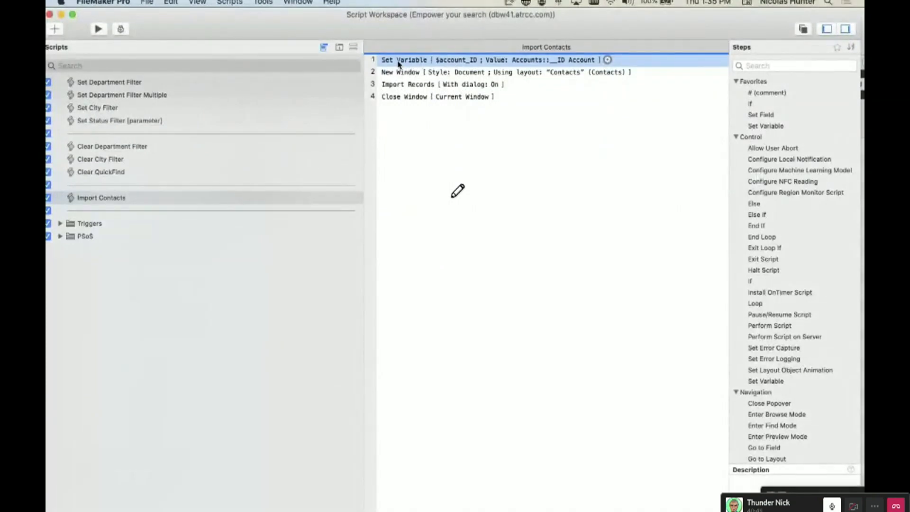
left_click(392, 101, "super")
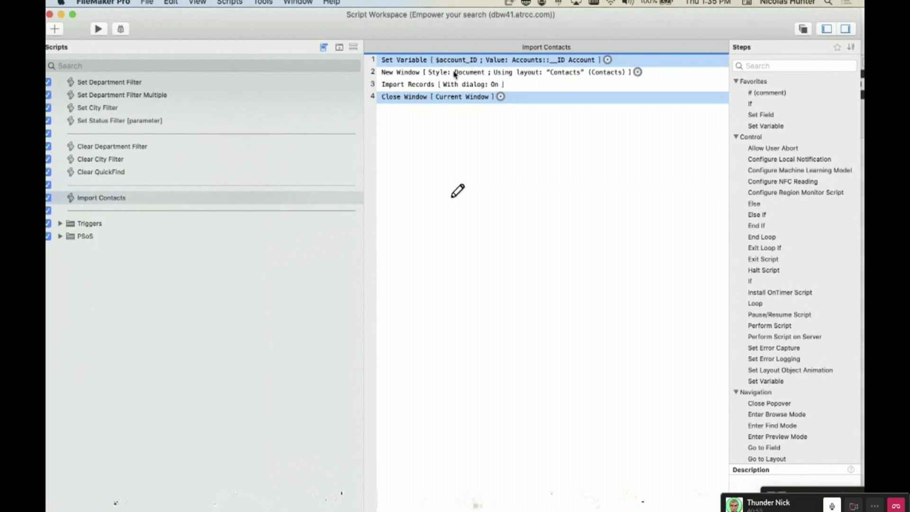
left_click(406, 76, "super")
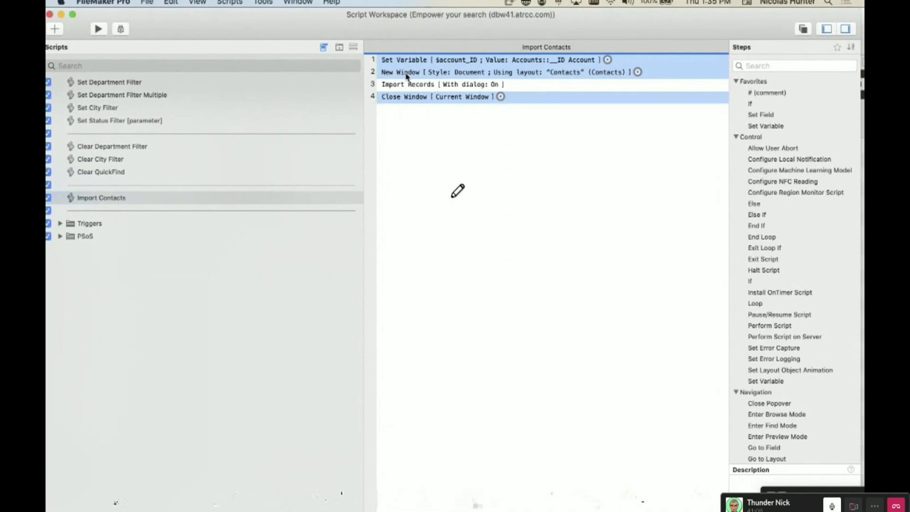
key("shift+Down")
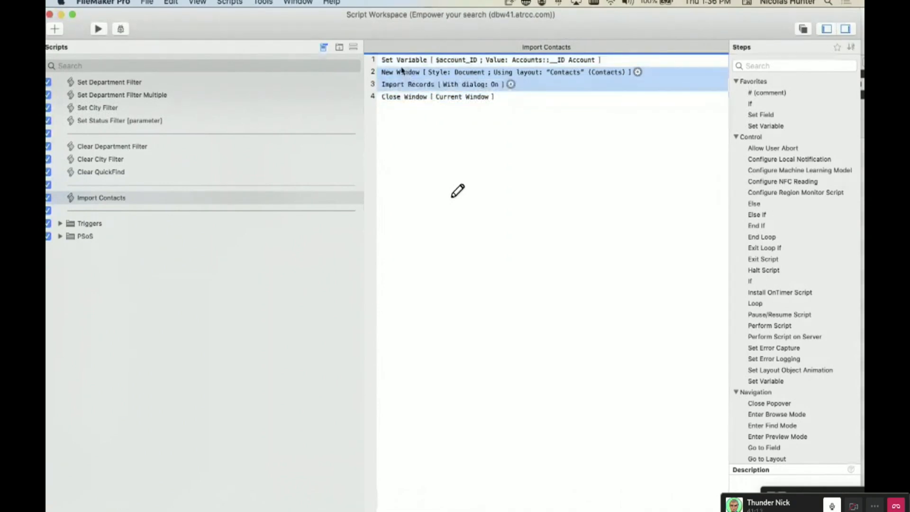
key("shift+Down")
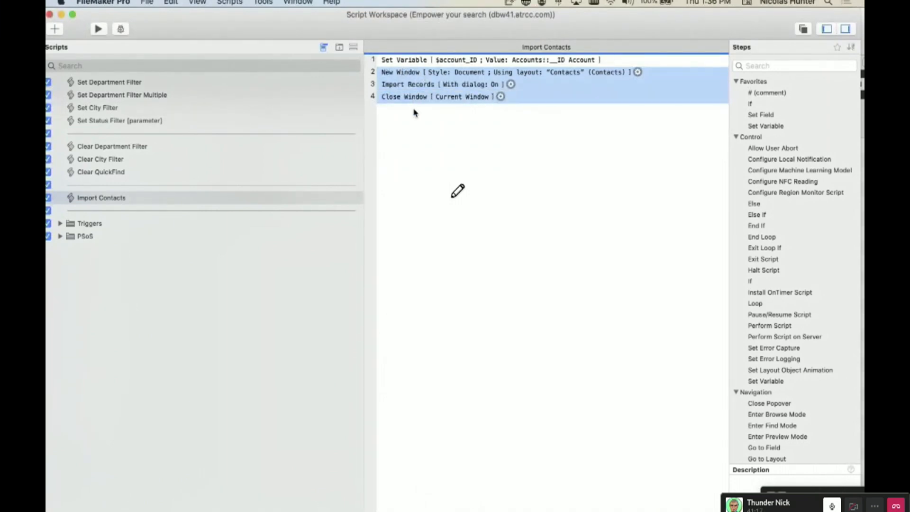
left_click(417, 61)
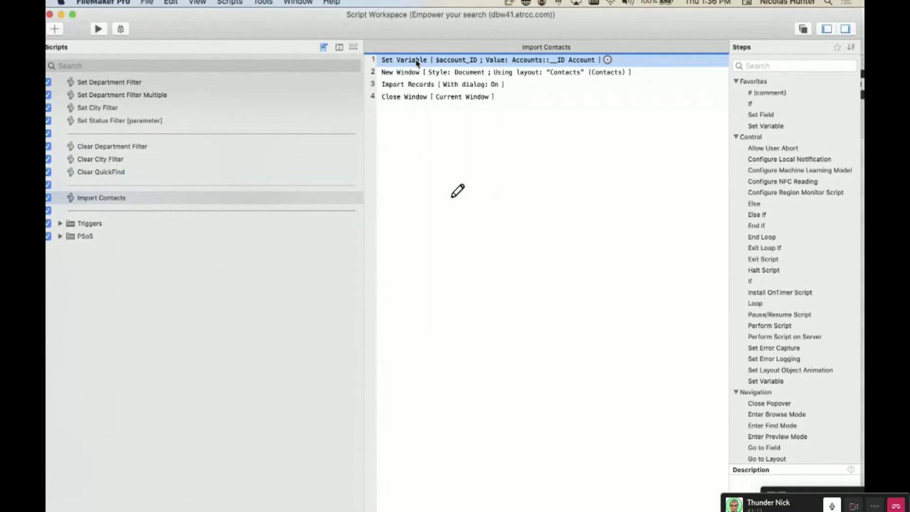
left_click(405, 87, "super")
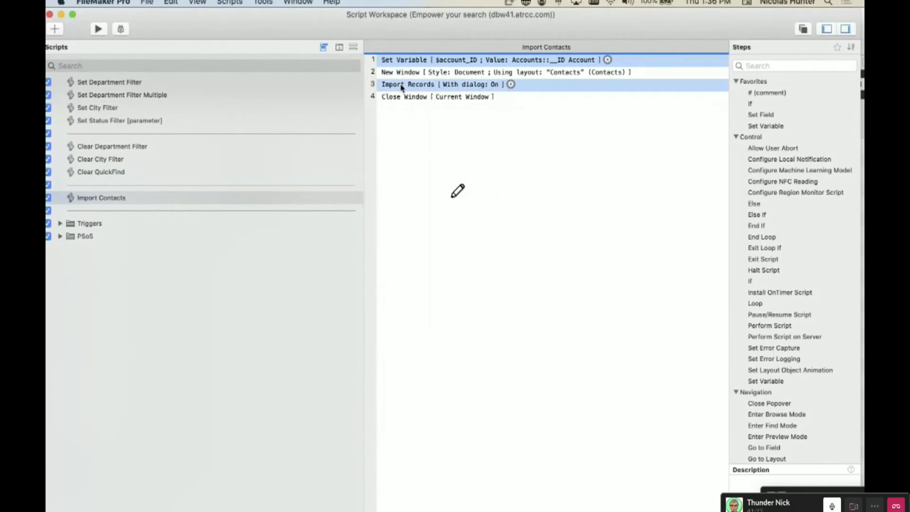
left_click(406, 89)
left_click(405, 87)
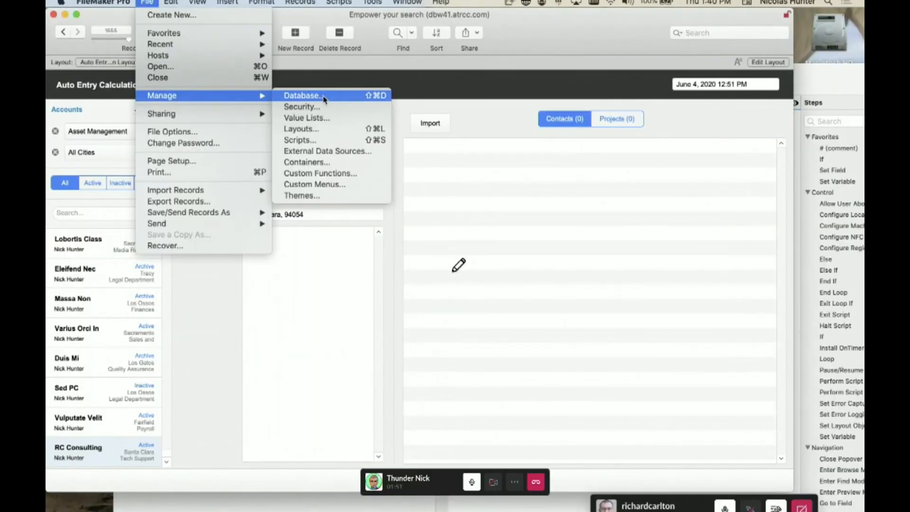
Review the auto-enter calculation of the Contacts table's _IDf Account field and leave the database definition without changing it
left_click(325, 96)
left_click(143, 51)
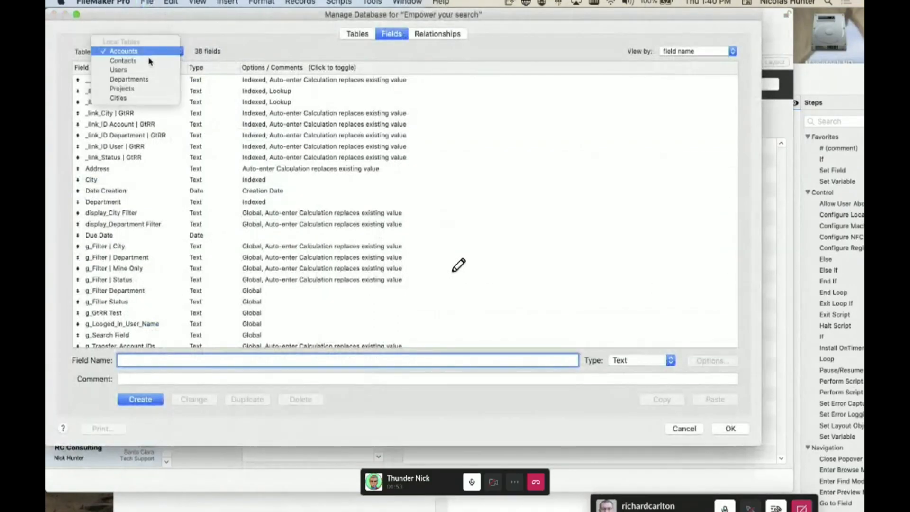
left_click(149, 61)
double_click(122, 92)
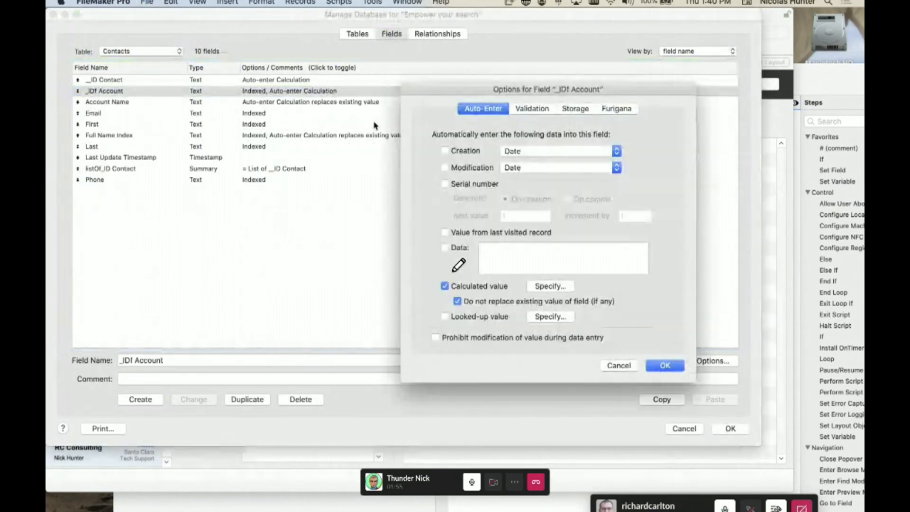
left_click(550, 286)
left_click_drag(438, 232, 369, 237)
left_click(369, 234)
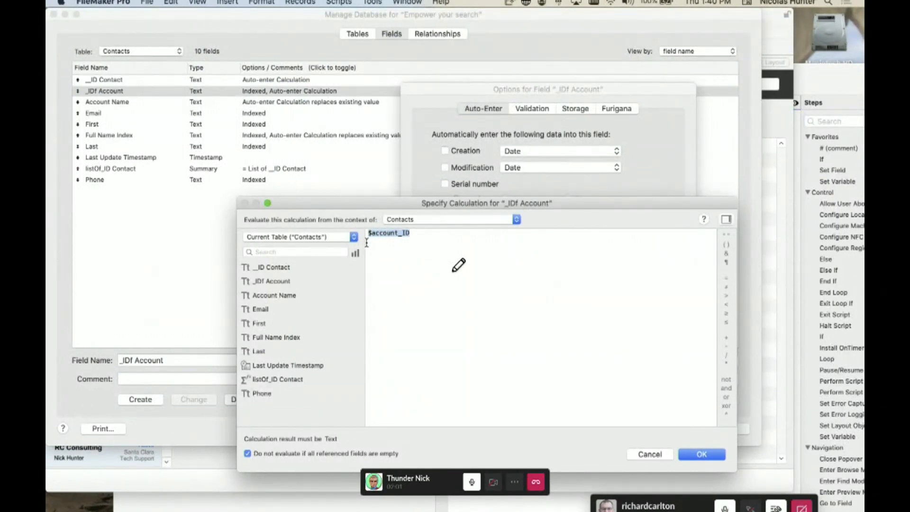
left_click(372, 236)
key("Escape")
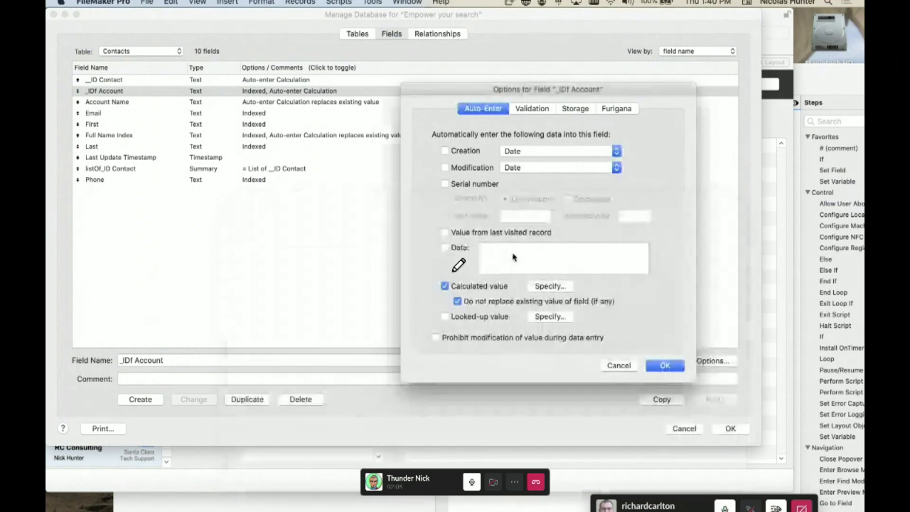
key("Escape")
left_click_drag(316, 18, 317, 36)
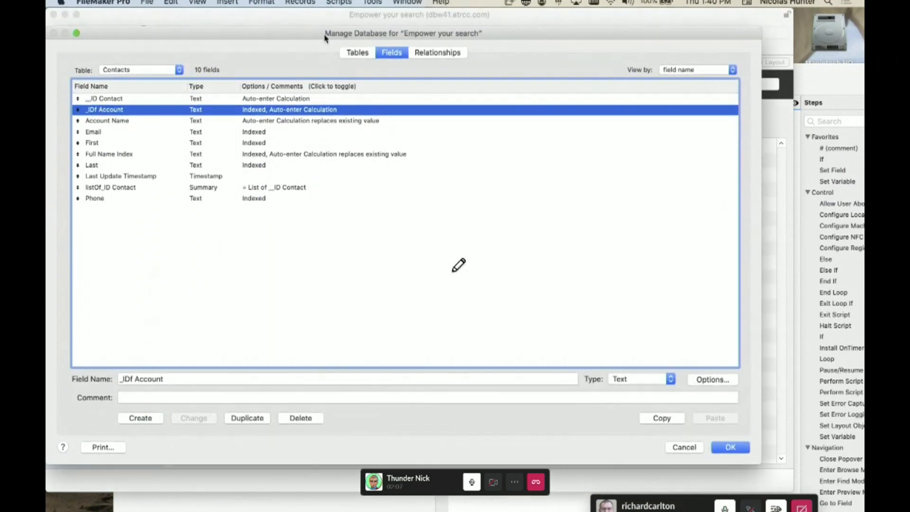
key("Escape")
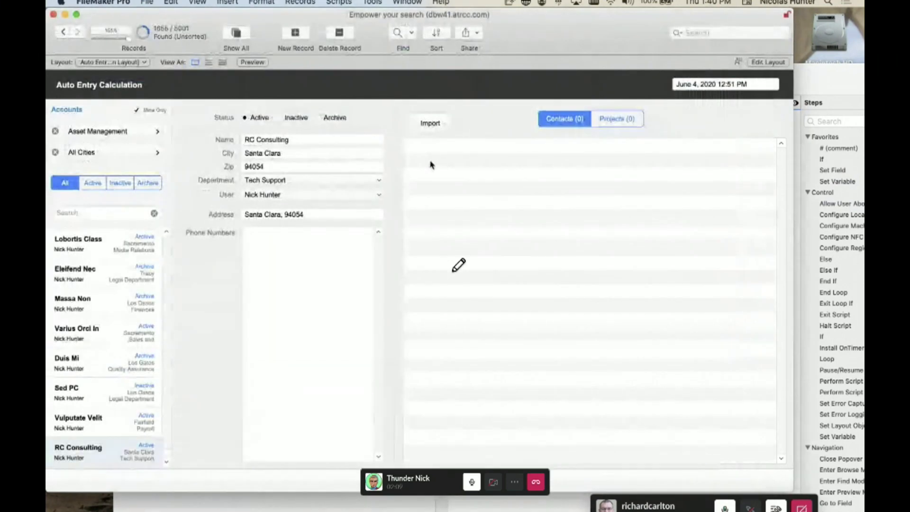
Assign the Import Contacts script to the Import button on the Auto Entry Calculation layout and return to Browse mode
key("super+l")
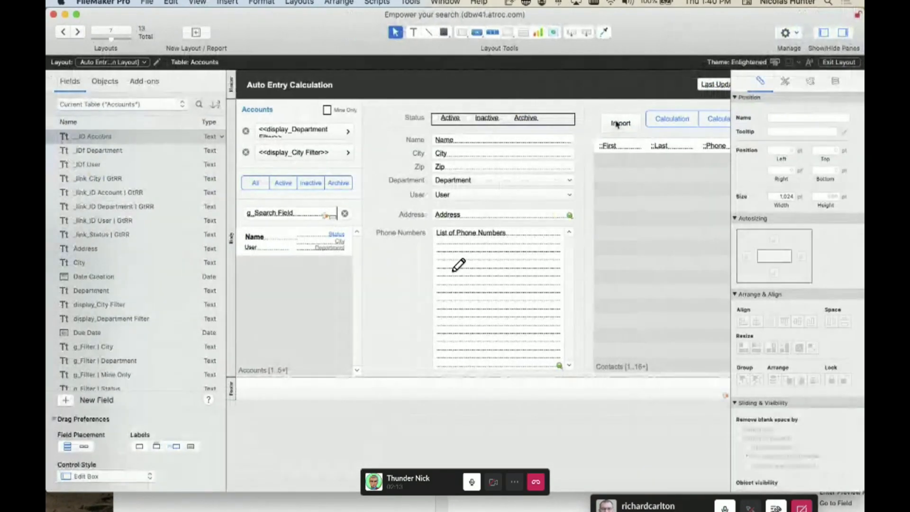
left_click(617, 124)
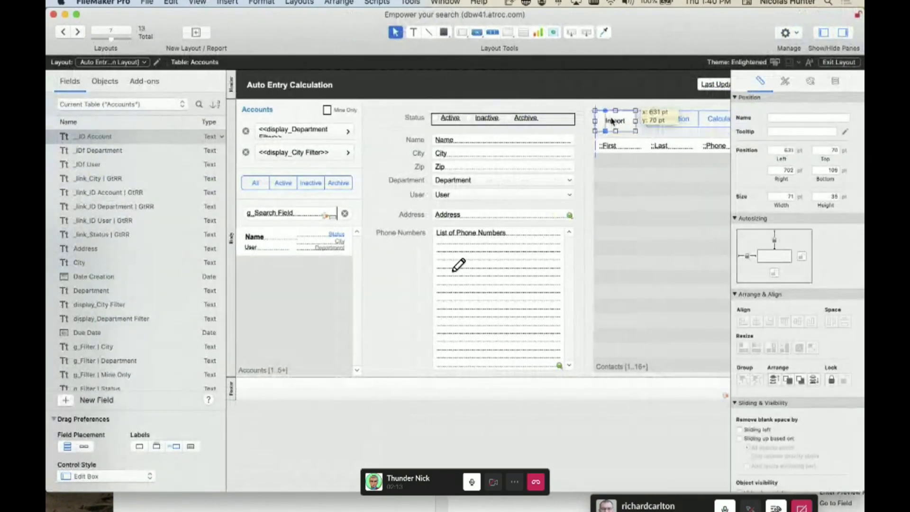
double_click(613, 127)
left_click(725, 200)
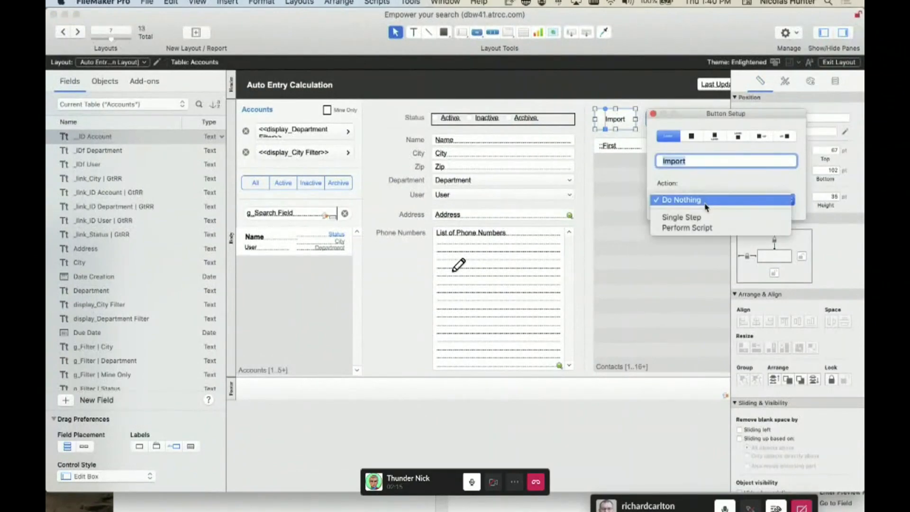
left_click(634, 234)
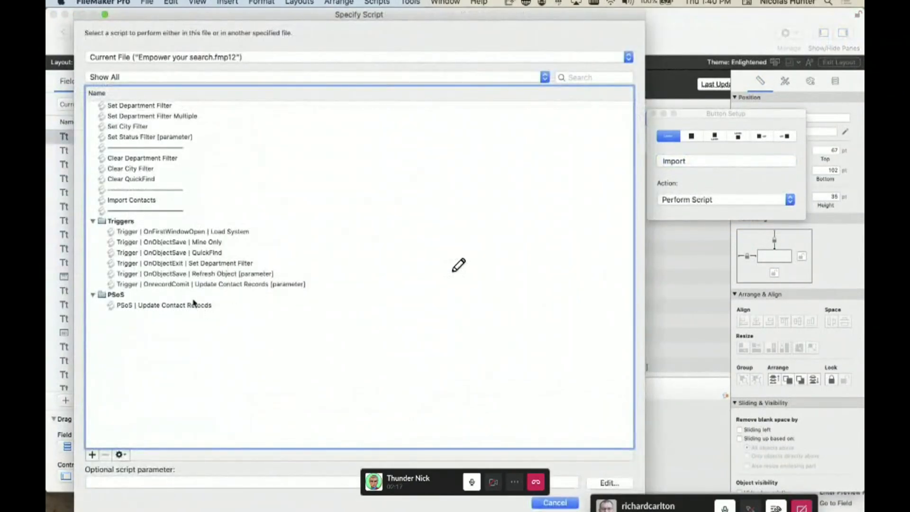
double_click(142, 201)
key("super+b")
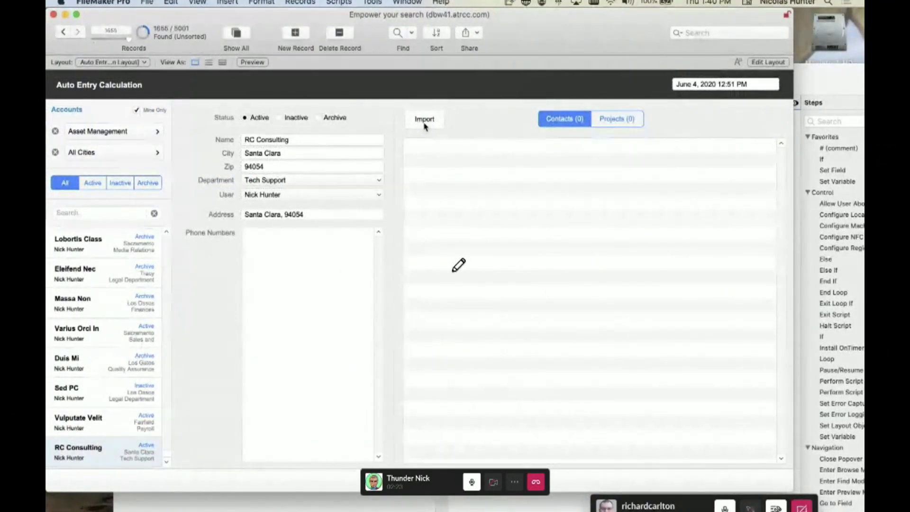
Run the Import button's script in the Script Debugger and execute its Set Variable step
left_click(373, 2)
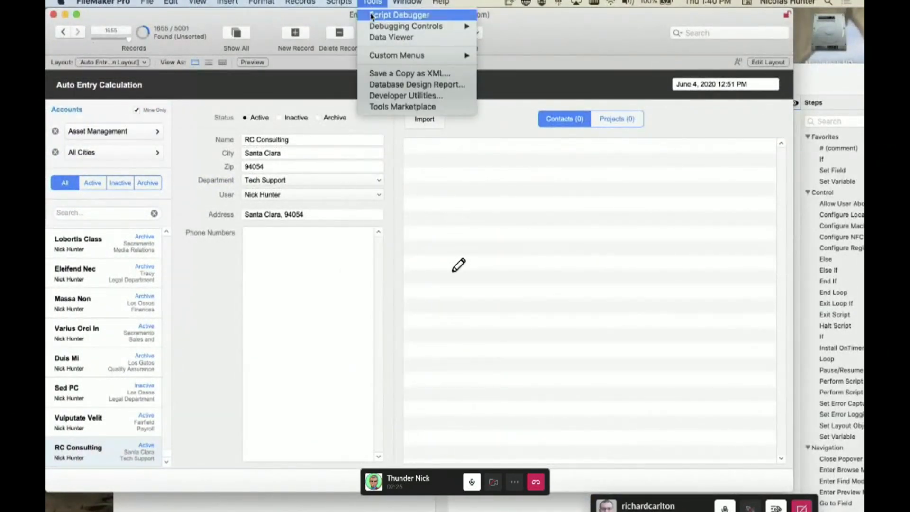
left_click(379, 13)
left_click_drag(396, 36, 535, 190)
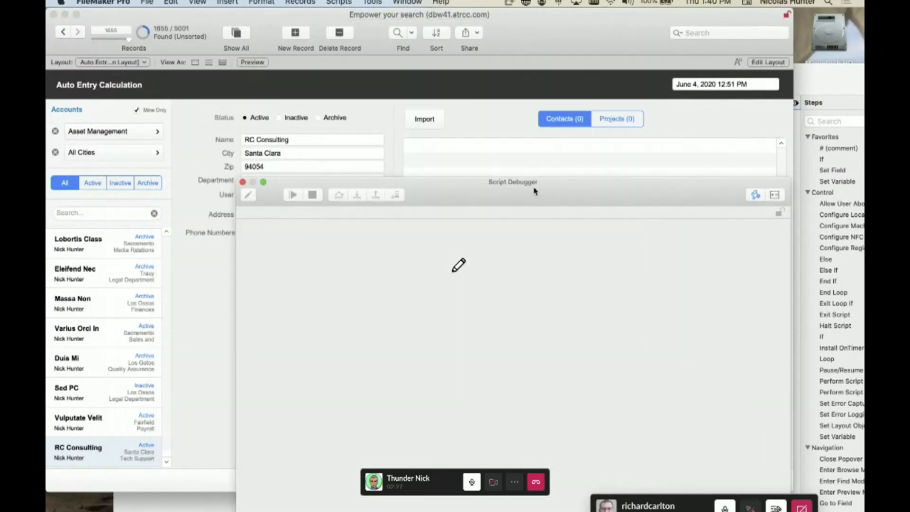
left_click(435, 123)
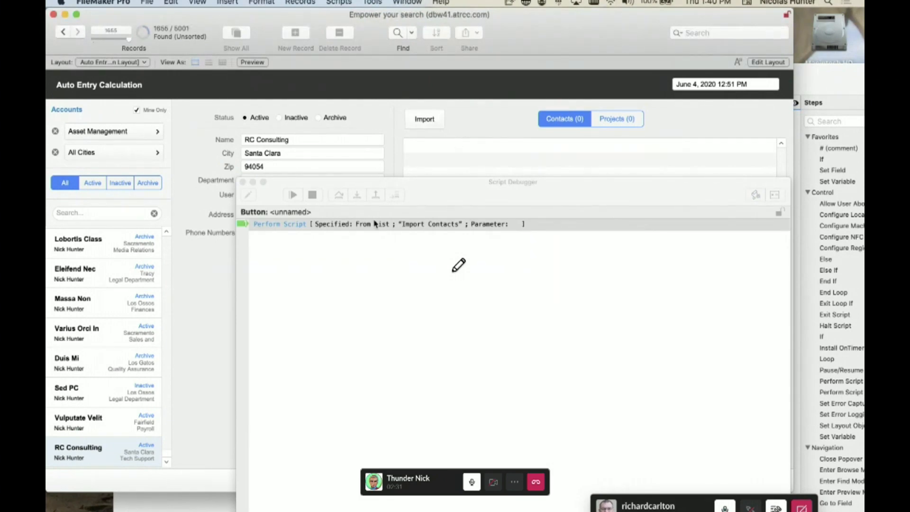
left_click(362, 198)
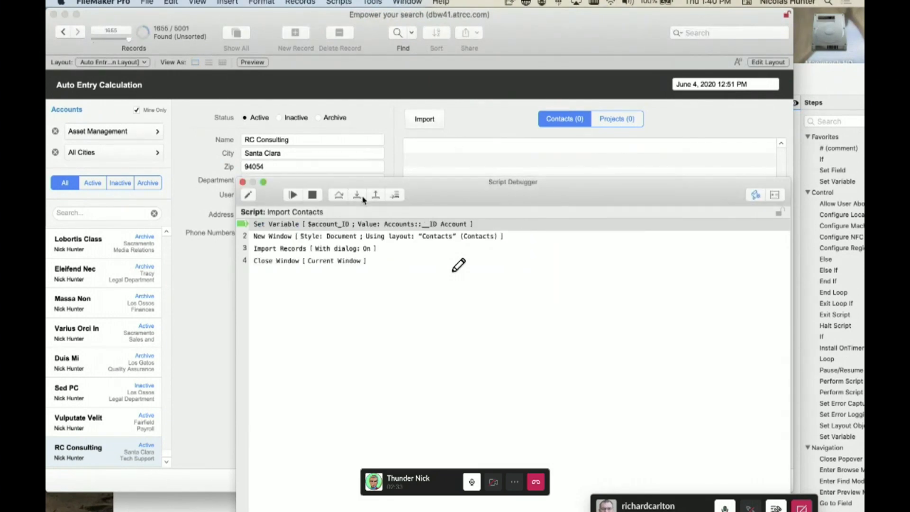
left_click(359, 197)
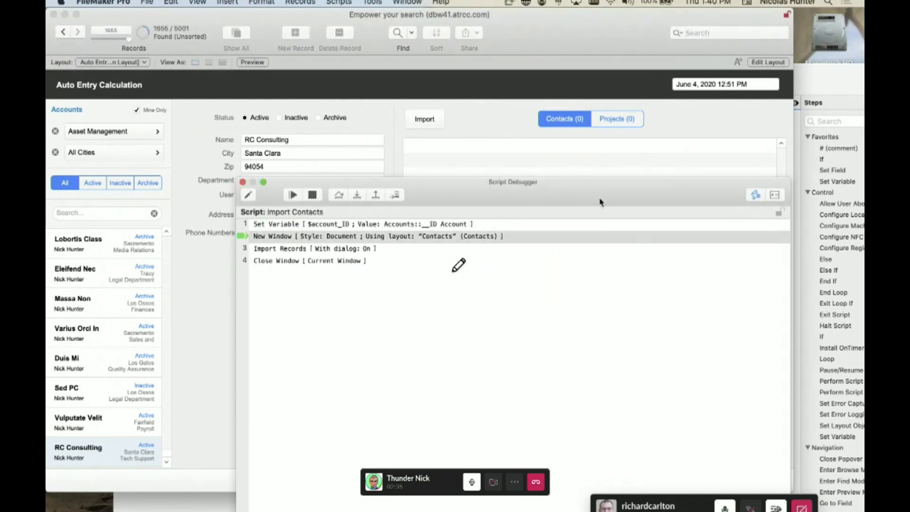
Inspect $account_ID in the Data Viewer, and execute the script's New Window step in the debugger
left_click(776, 196)
left_click(189, 147)
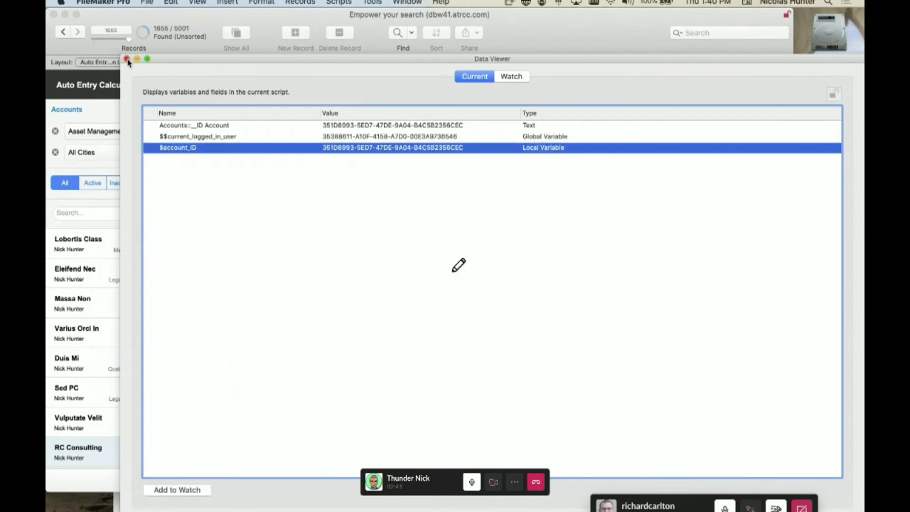
left_click(127, 60)
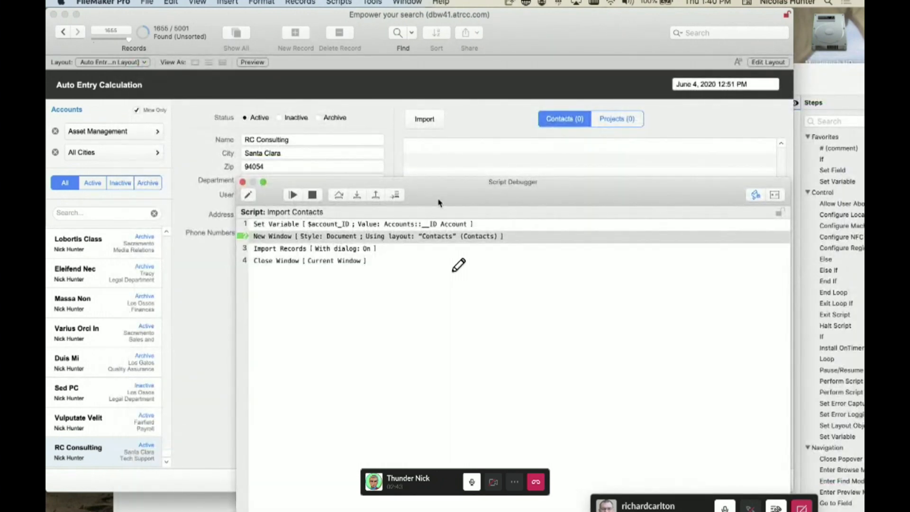
left_click(358, 197)
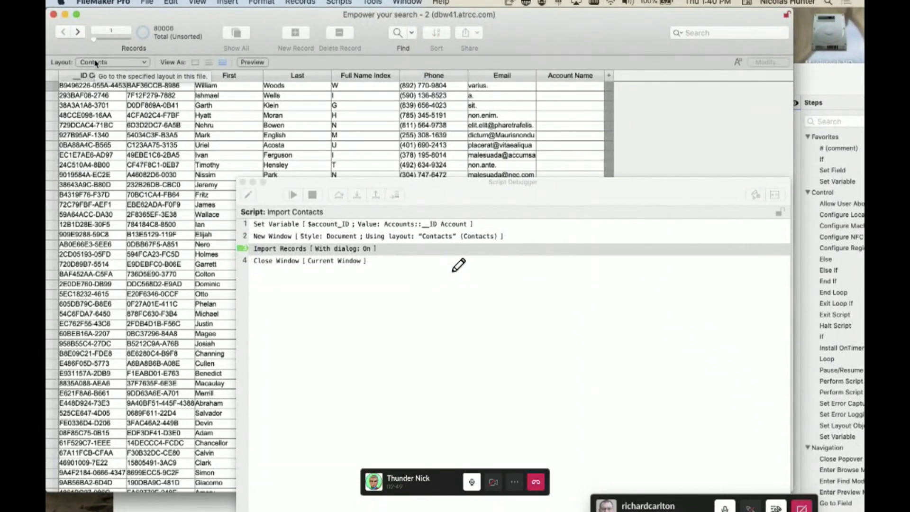
Execute the script's Import Records step in the debugger and open Contacts.tab from the Desktop as the source file
left_click(362, 200)
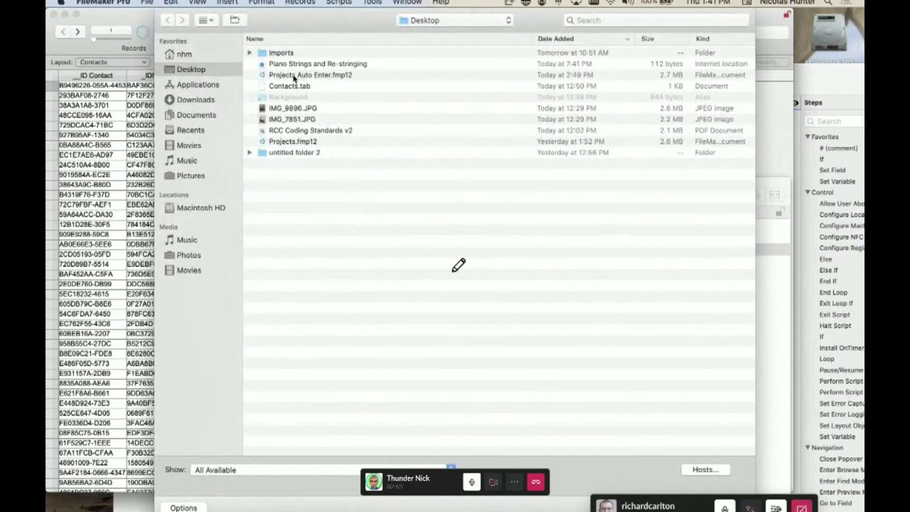
left_click(298, 86)
left_click_drag(668, 505, 807, 457)
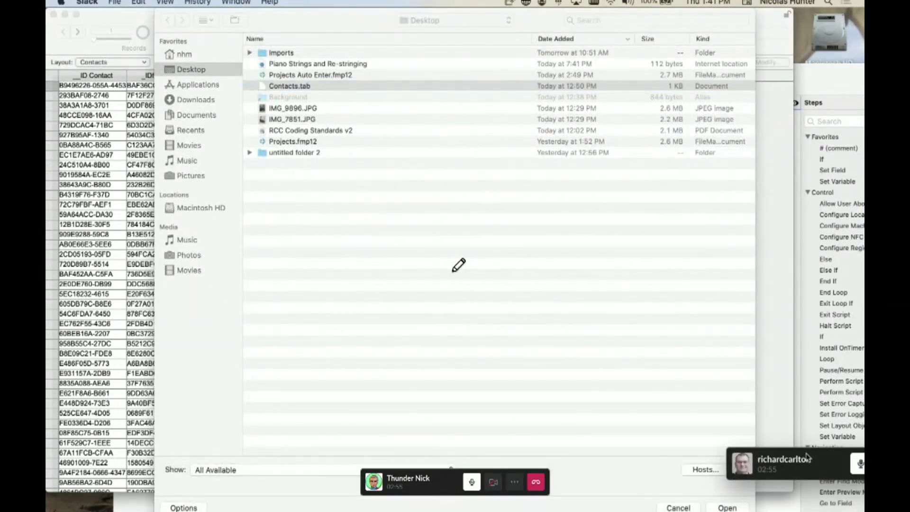
left_click(618, 395)
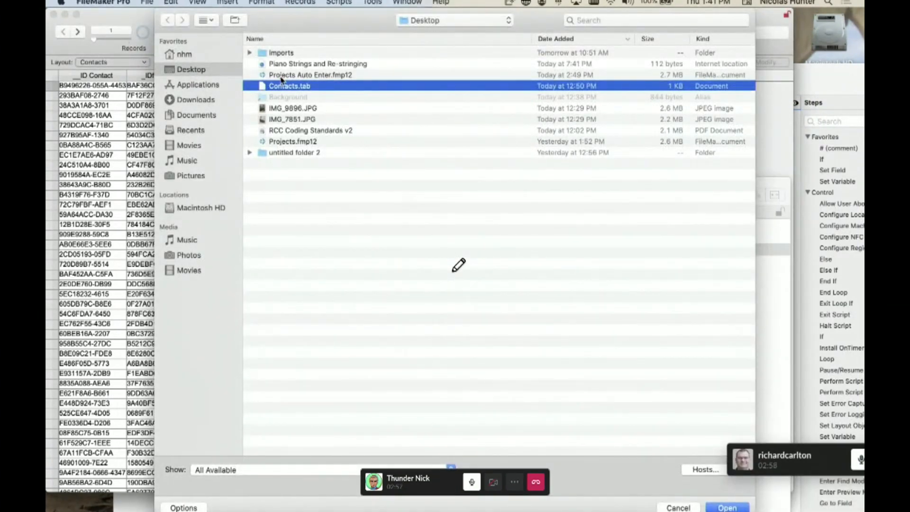
left_click(725, 507)
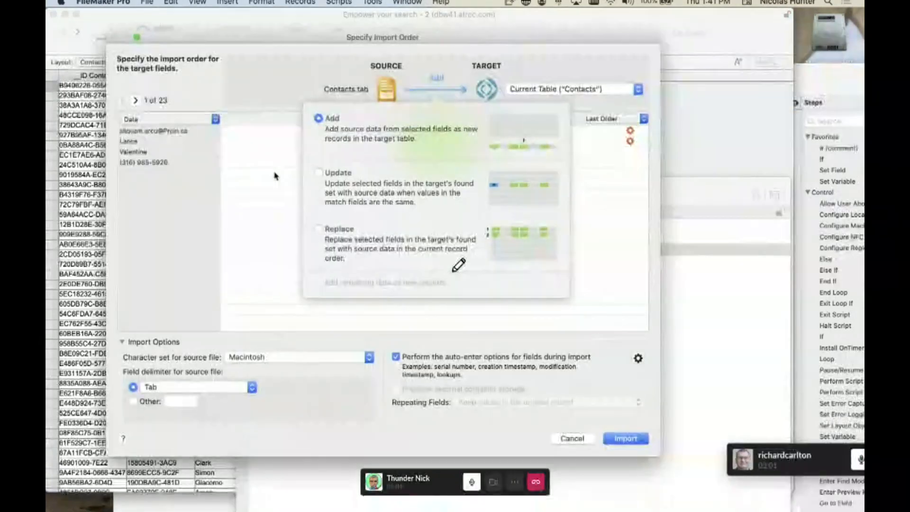
Try using the first source row as field names, and set it back to Data
left_click(163, 119)
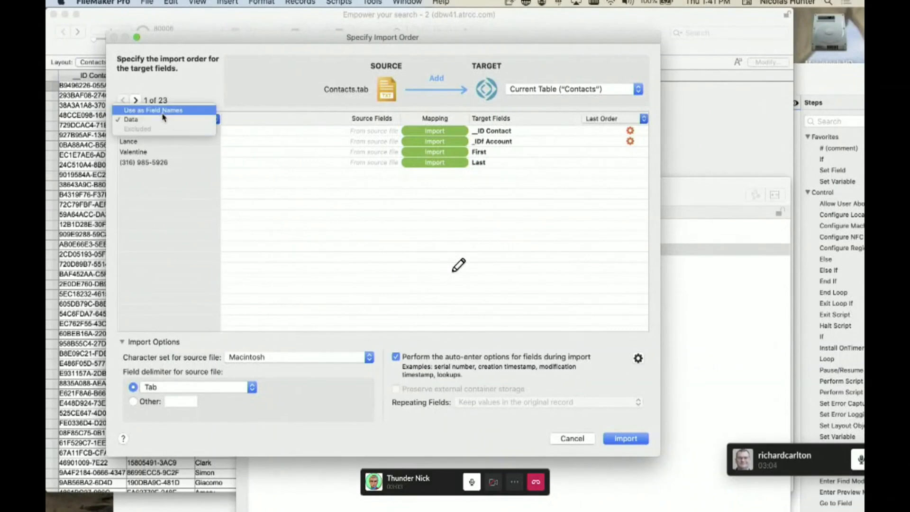
left_click(163, 111)
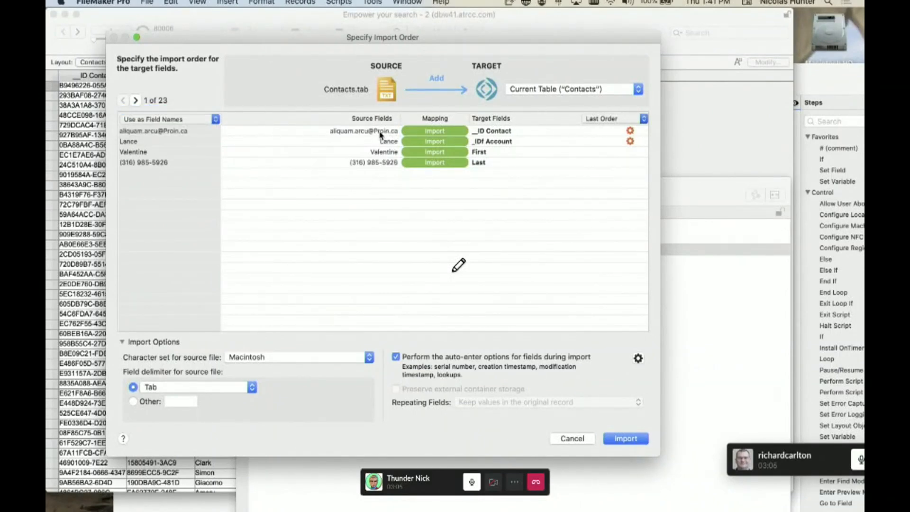
left_click(209, 120)
left_click(184, 129)
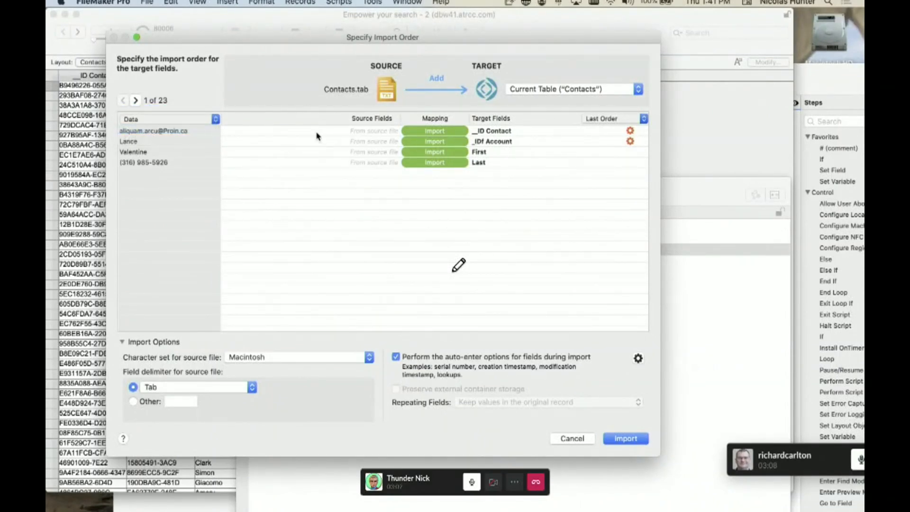
Map the first source column to Email, the second to Last and the fourth to Phone
left_click(501, 135)
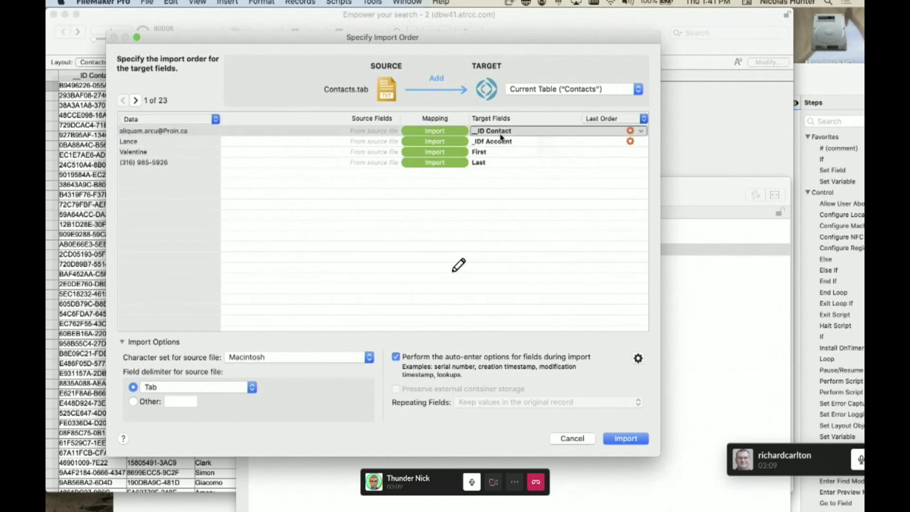
left_click(501, 138)
left_click(497, 189)
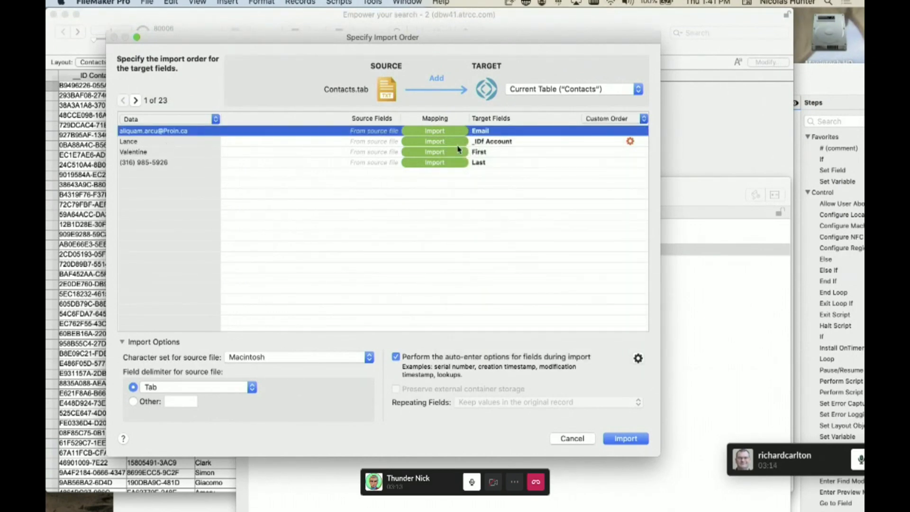
left_click(489, 141)
left_click(489, 141)
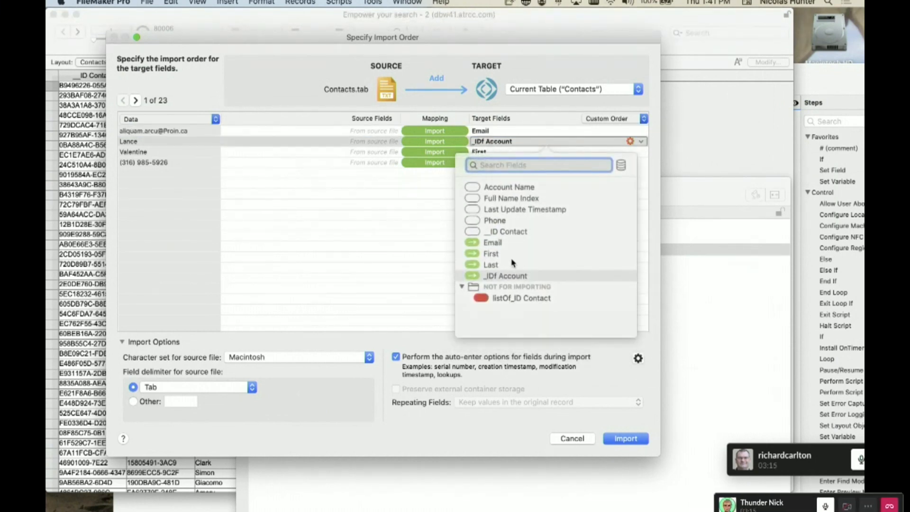
left_click(492, 265)
left_click(487, 162)
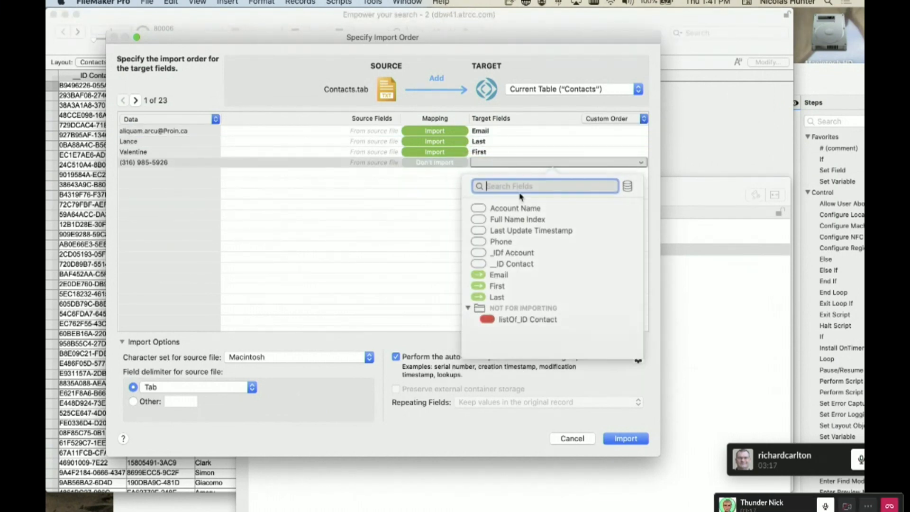
left_click(521, 242)
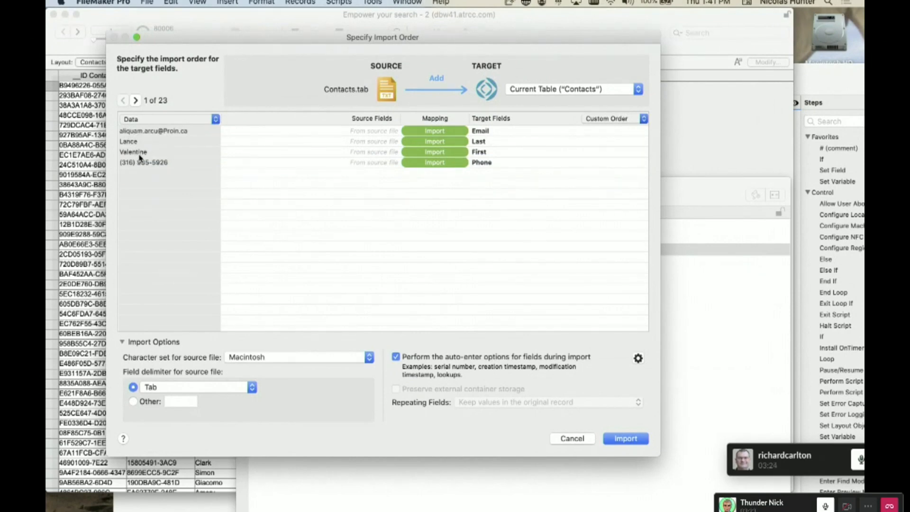
Page through several source records to check whether the name columns match their target fields
left_click(136, 101)
left_click(136, 101)
left_click(136, 100)
left_click(136, 100)
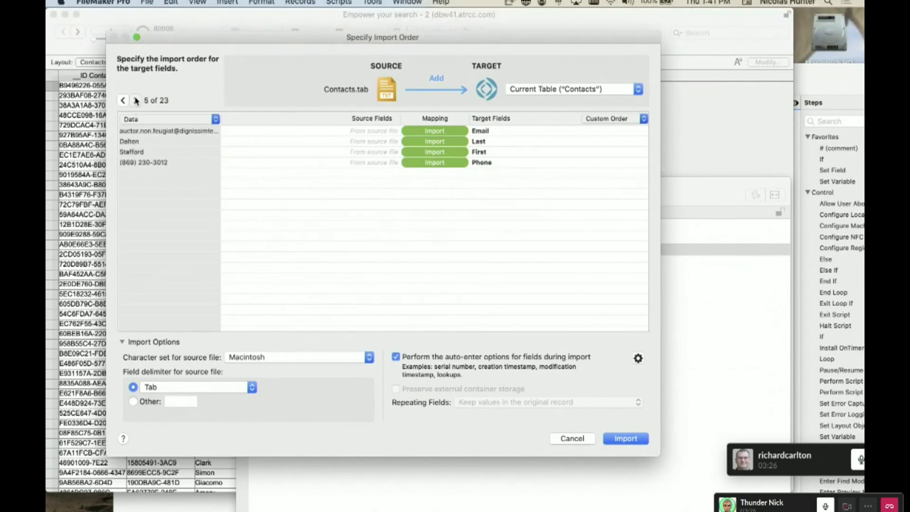
left_click(136, 101)
left_click(135, 101)
left_click(136, 100)
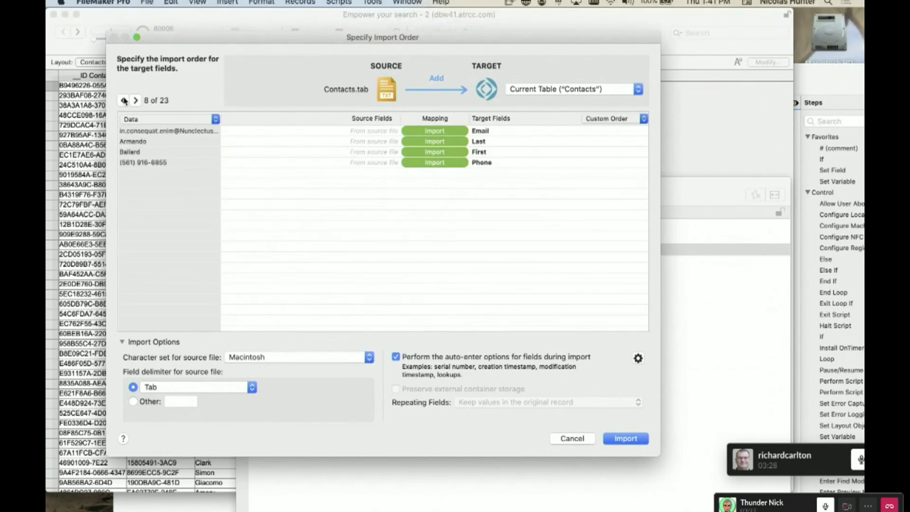
left_click(123, 100)
left_click(123, 101)
Swap the name mapping so the second source column imports into First and the third into Last
left_click(486, 143)
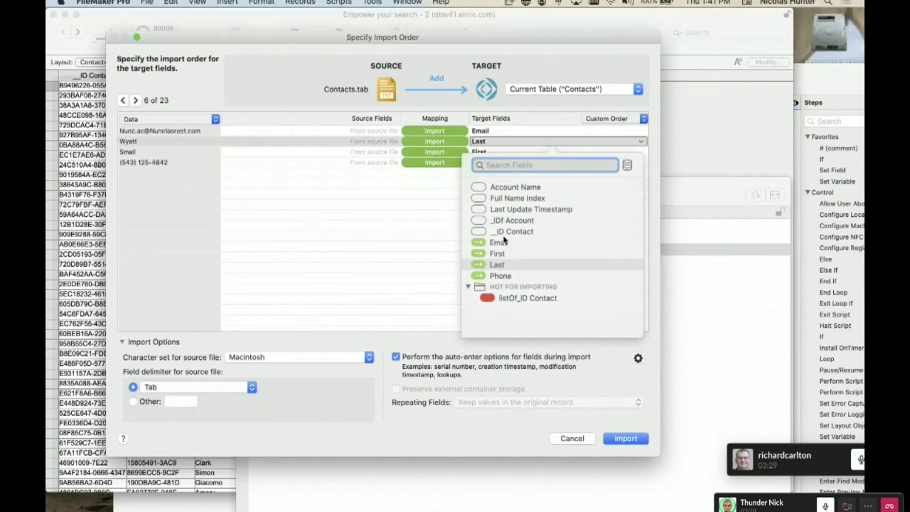
left_click(498, 254)
left_click(488, 153)
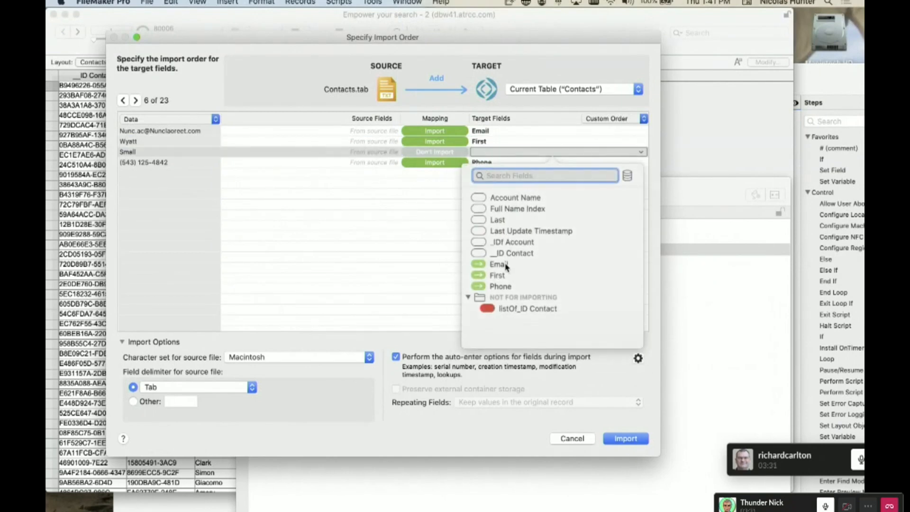
left_click(500, 220)
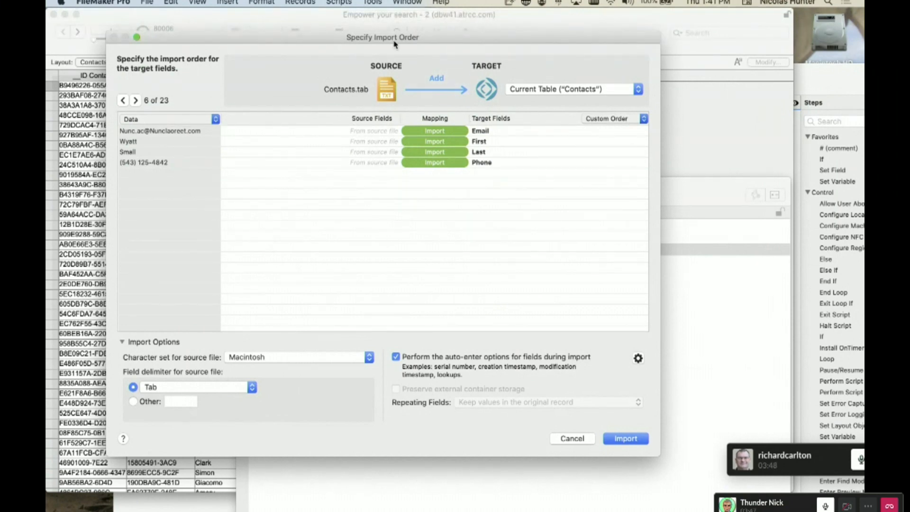
left_click_drag(392, 38, 373, 34)
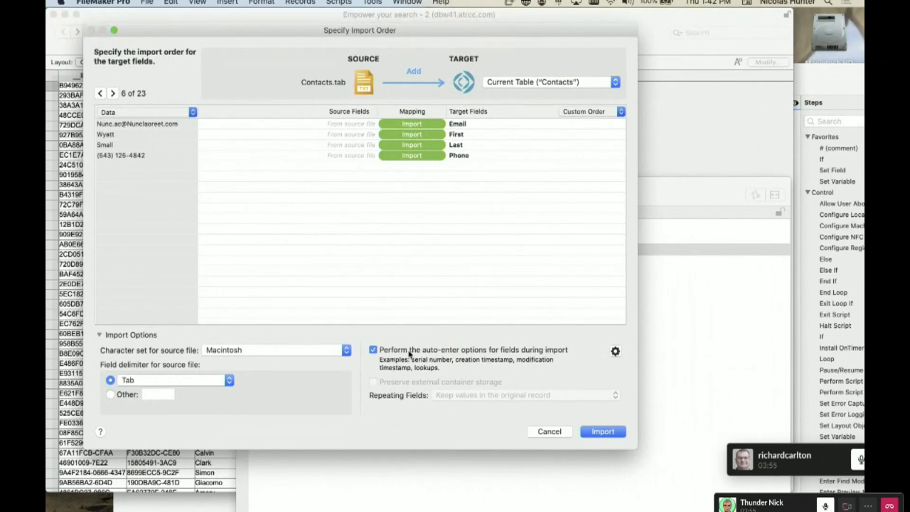
Review which fields perform auto-enter options during import, and try turning the overall option off and back on
left_click(615, 351)
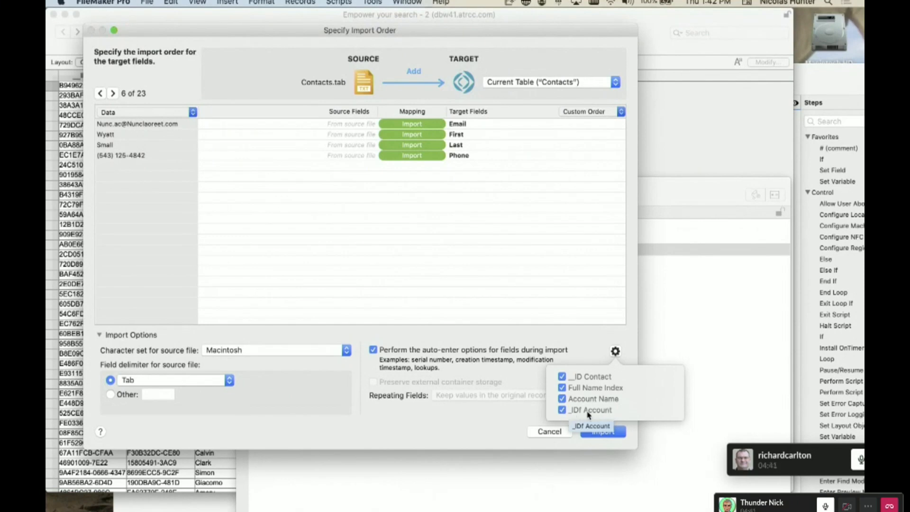
left_click(581, 340)
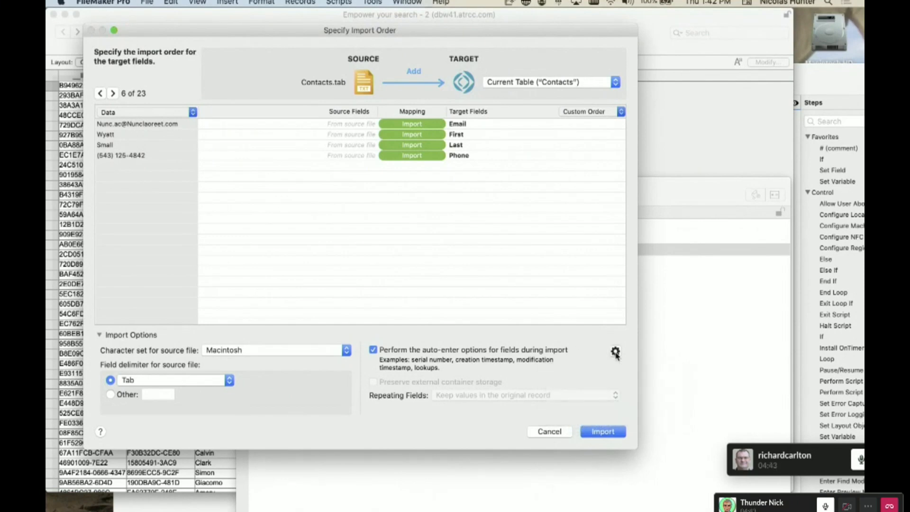
left_click(616, 352)
left_click(373, 350)
left_click(616, 351)
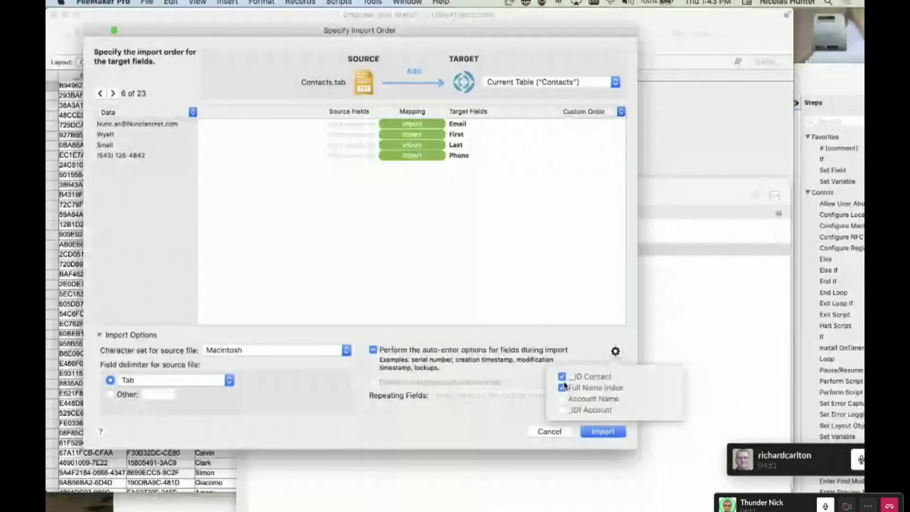
left_click(374, 350)
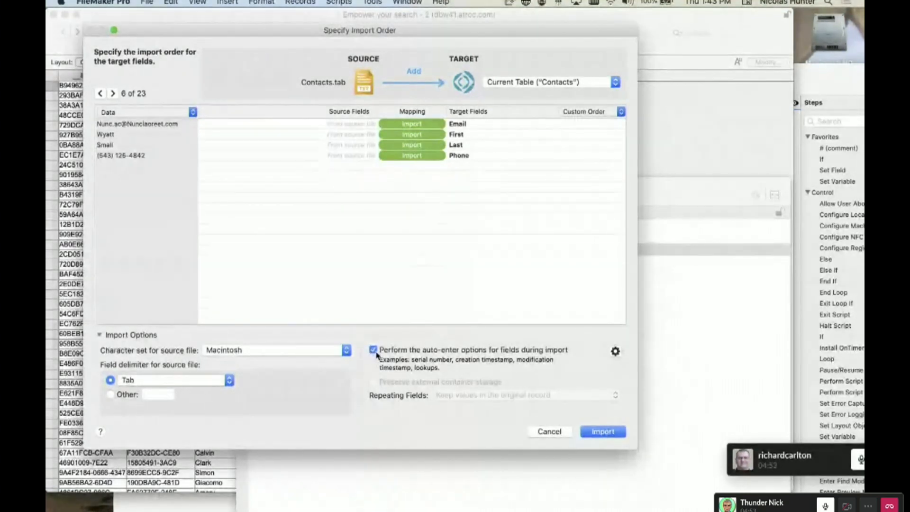
left_click(616, 352)
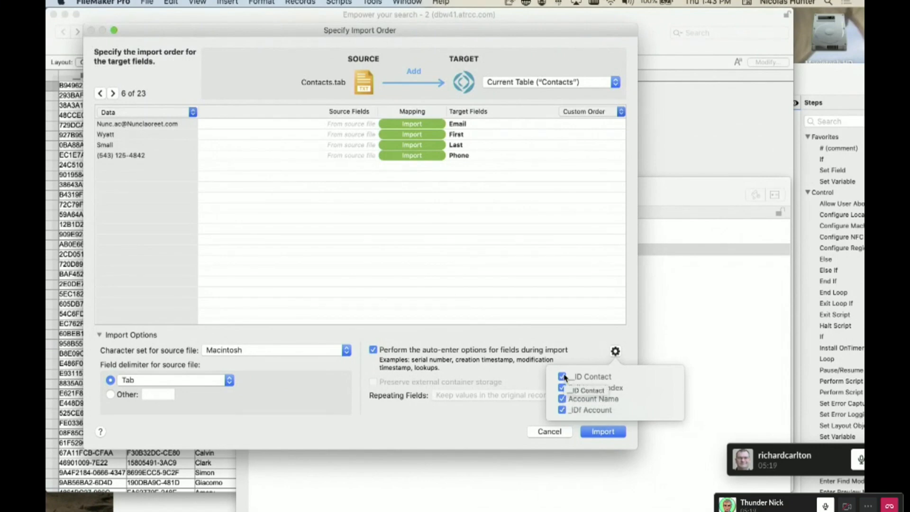
left_click(420, 334)
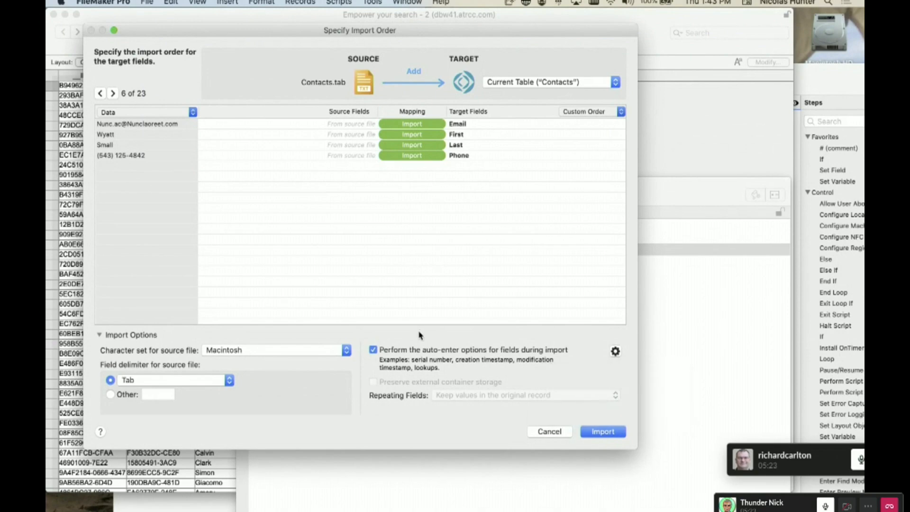
Disable auto-enter options for the import, and re-enable them individually for __ID Contact, Full Name Index, Account Name and _IDf Account
left_click(373, 350)
left_click(373, 351)
left_click(373, 351)
left_click(615, 351)
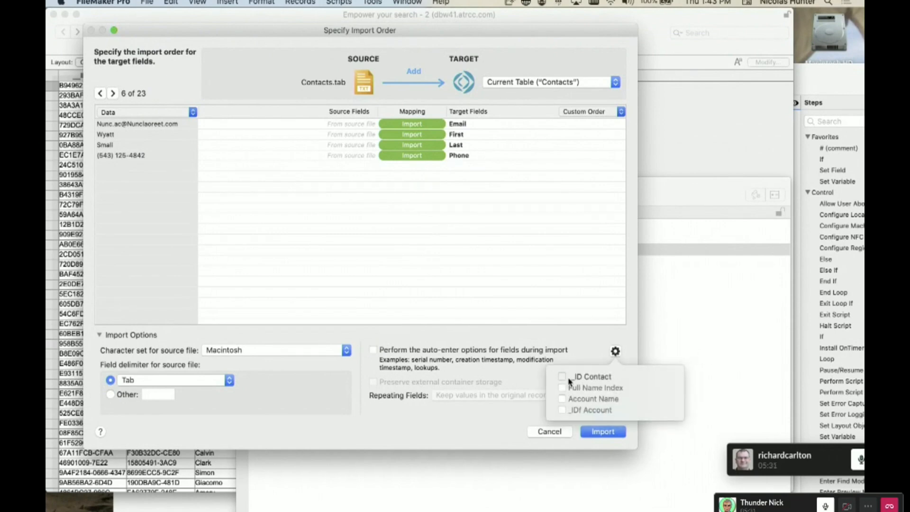
left_click(562, 376)
left_click(563, 388)
left_click(575, 399)
left_click(576, 410)
left_click(542, 333)
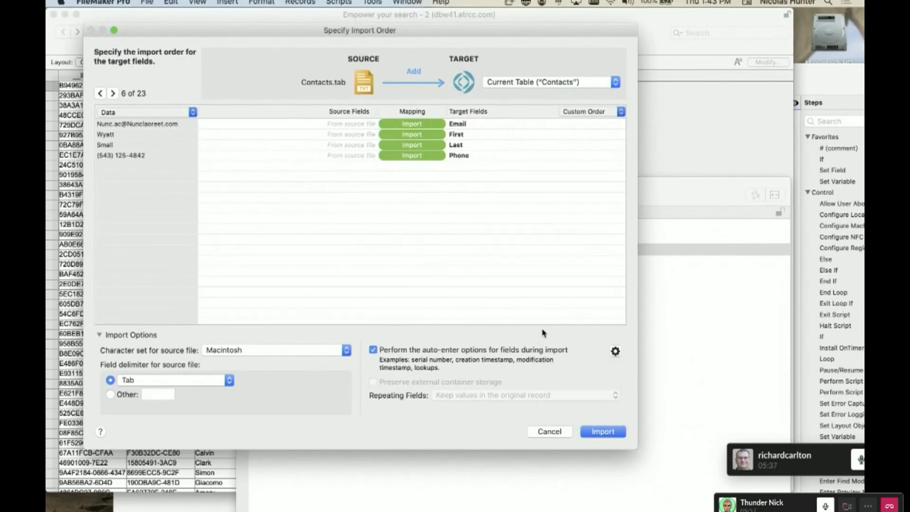
Return to the first source record, run the import into Contacts and dismiss the import summary
left_click(100, 93)
left_click(100, 93)
left_click(100, 93)
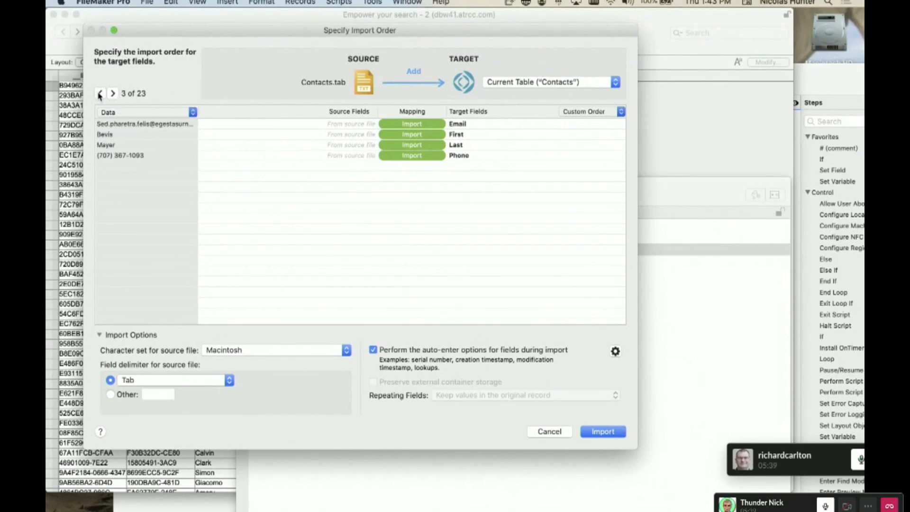
left_click(100, 94)
left_click(99, 93)
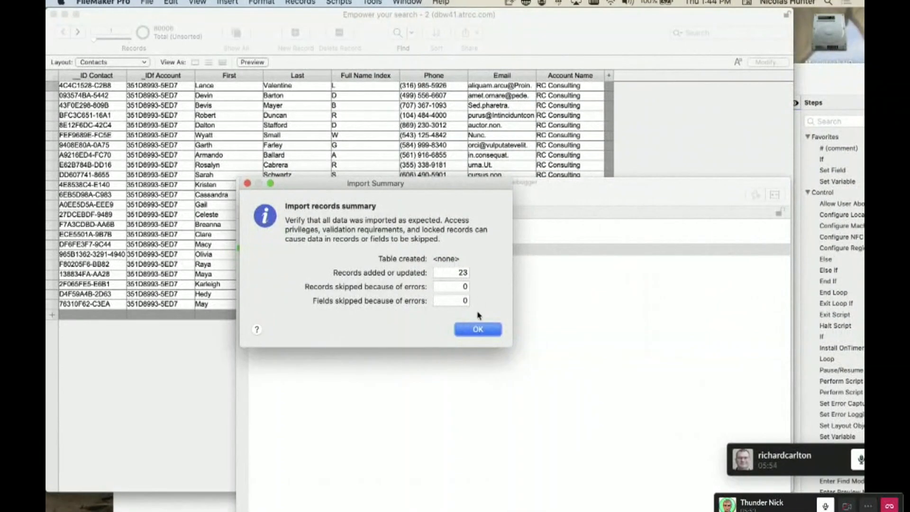
left_click(478, 330)
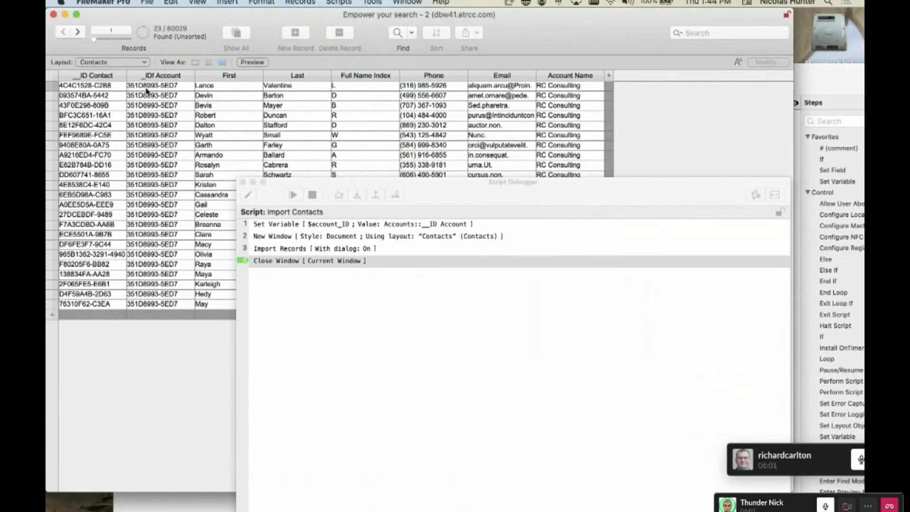
Compare $account_ID in the Data Viewer with the _IDf Account values of the imported contacts, and close the viewer
left_click(775, 198)
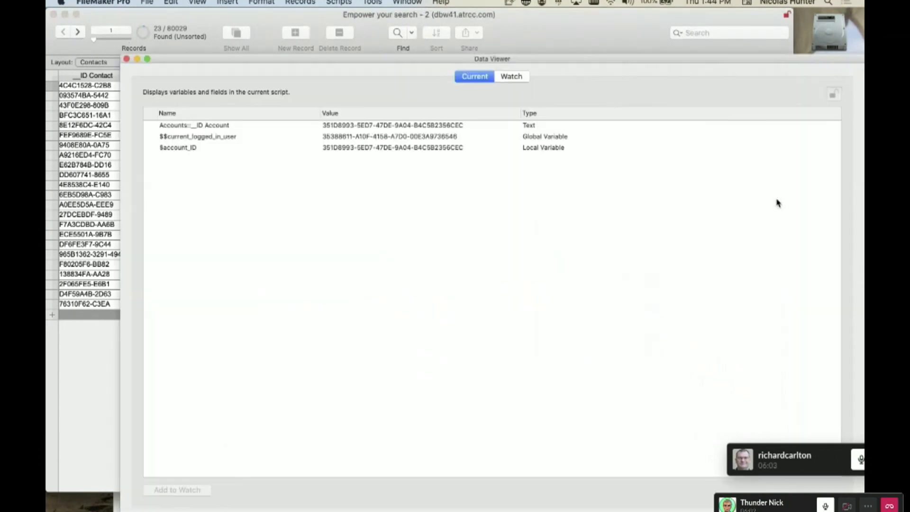
left_click(219, 153)
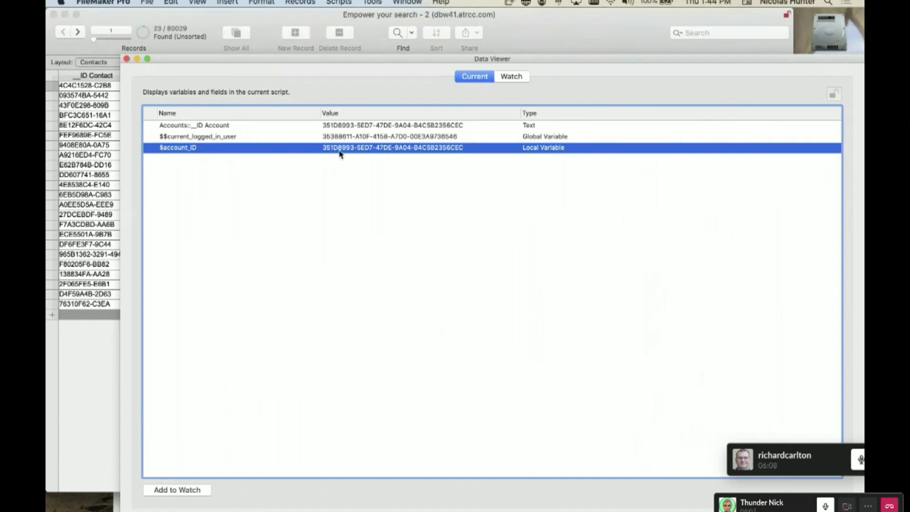
left_click_drag(248, 72, 248, 134)
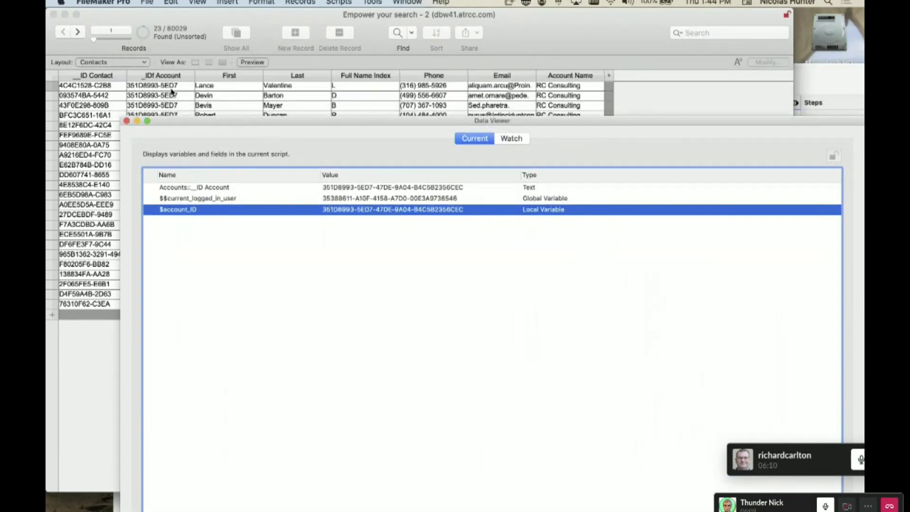
left_click(126, 120)
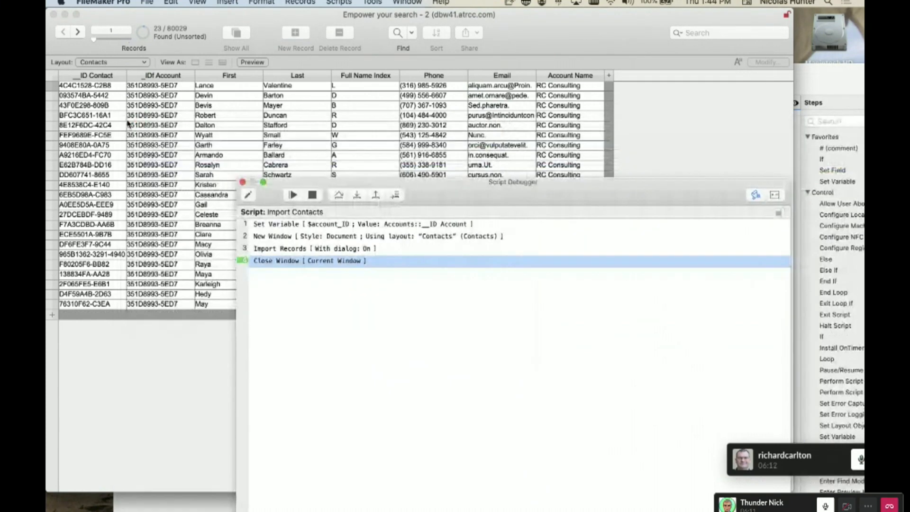
Execute the script's Close Window step in the debugger and review the imported contacts listed for RC Consulting
left_click_drag(452, 186, 428, 70)
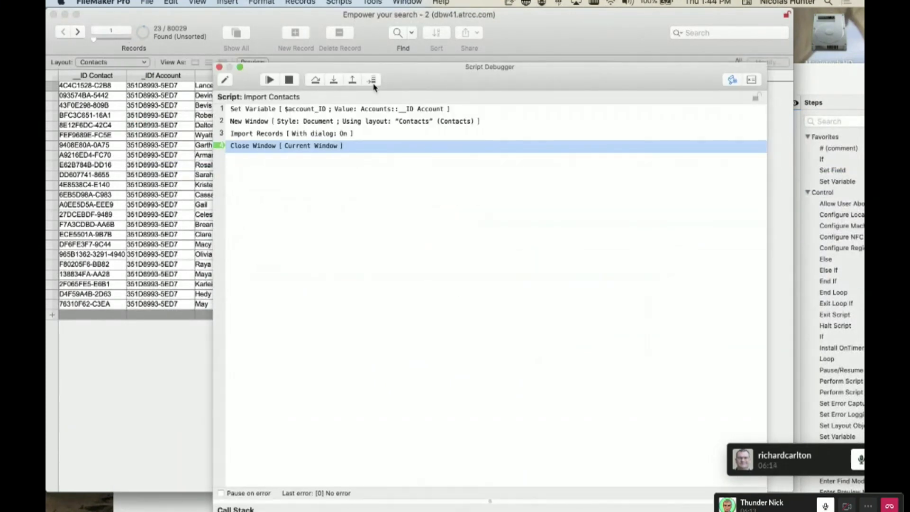
left_click(338, 83)
left_click_drag(321, 70, 653, 190)
left_click(501, 118)
scroll(456, 188, "down", 5)
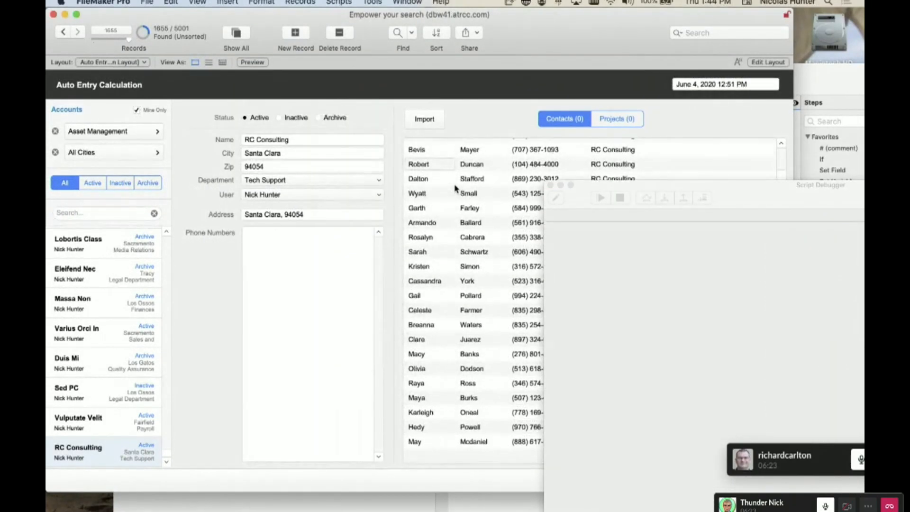
Close the Script Debugger and open the Import Contacts script in the Script Workspace
left_click(550, 185)
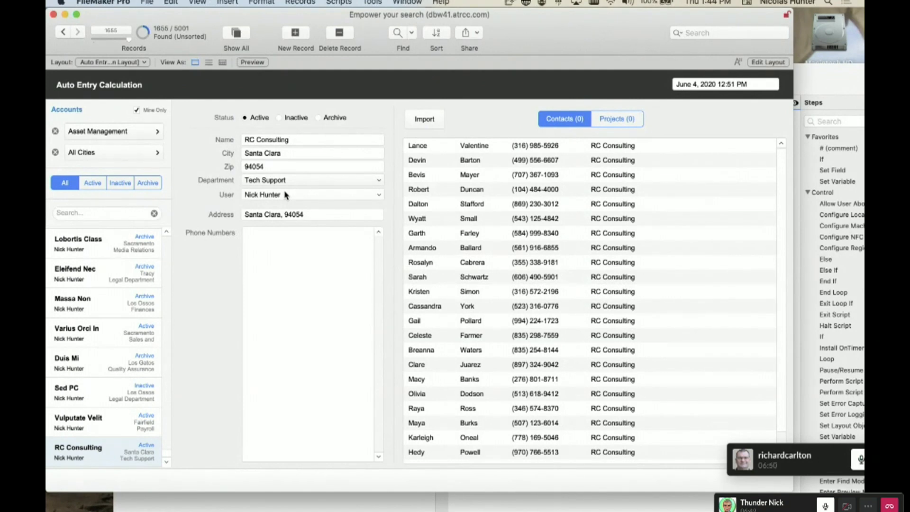
key("super+shift+s")
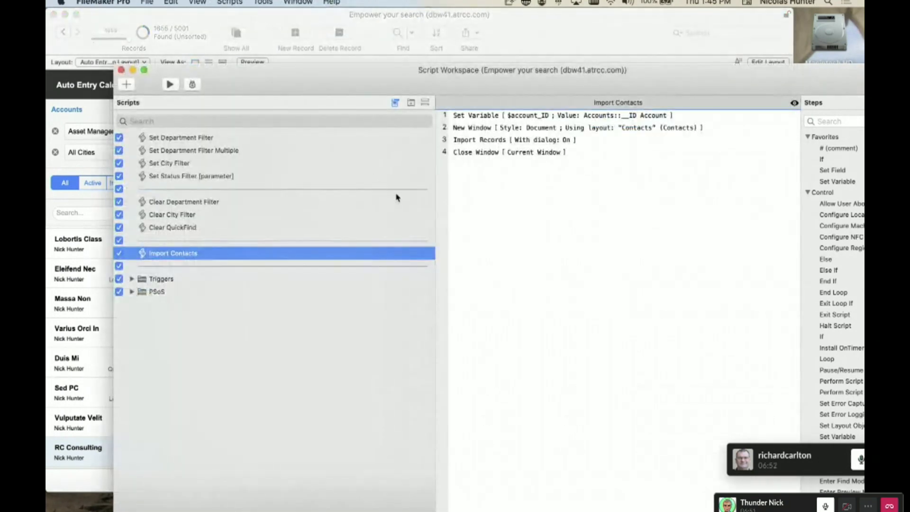
Try a Replace Field Contents step after Import Records in the Import Contacts script, and delete it again
left_click(480, 143)
key("Return")
type("repl")
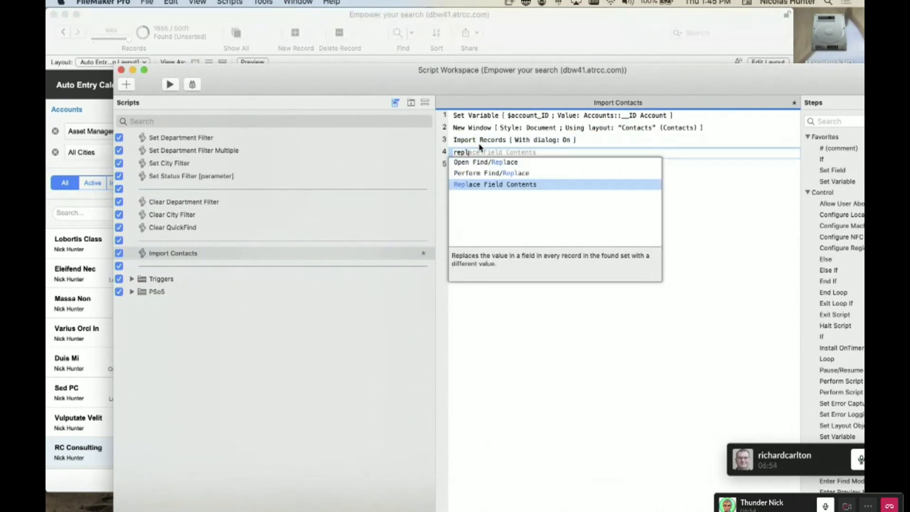
key("Return")
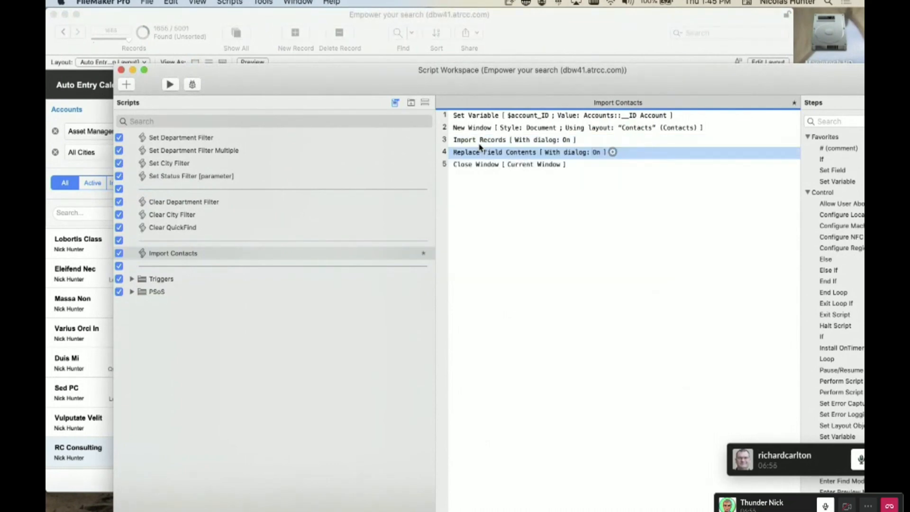
key("Delete")
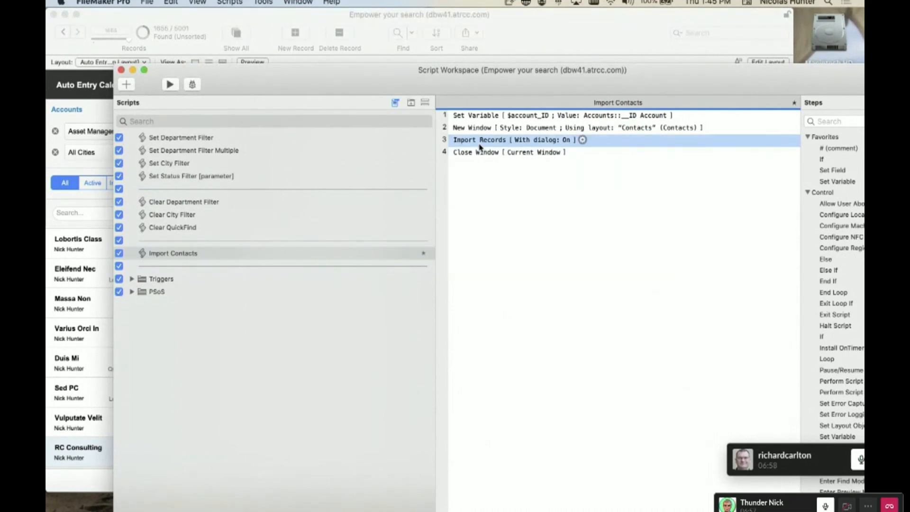
Review the four steps of the Import Contacts script and move the Script Workspace away from the contacts list
left_click(496, 169)
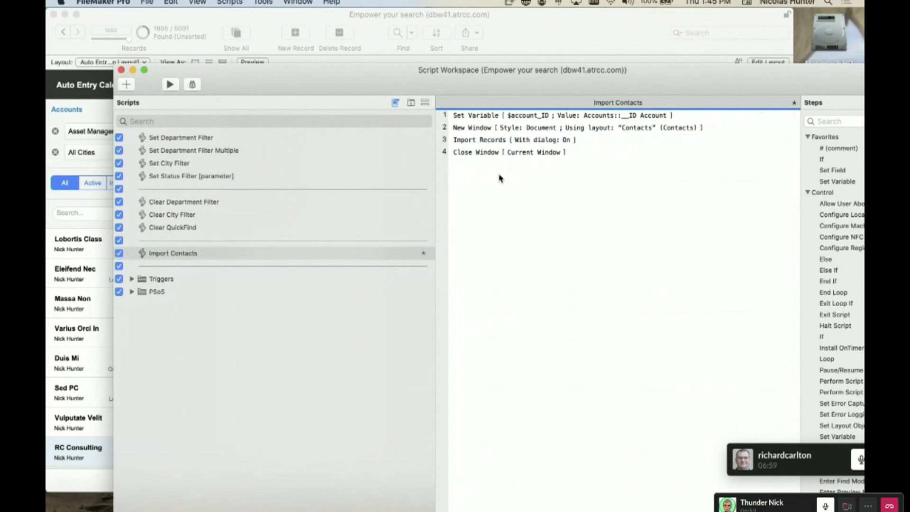
left_click(498, 119)
left_click(484, 129)
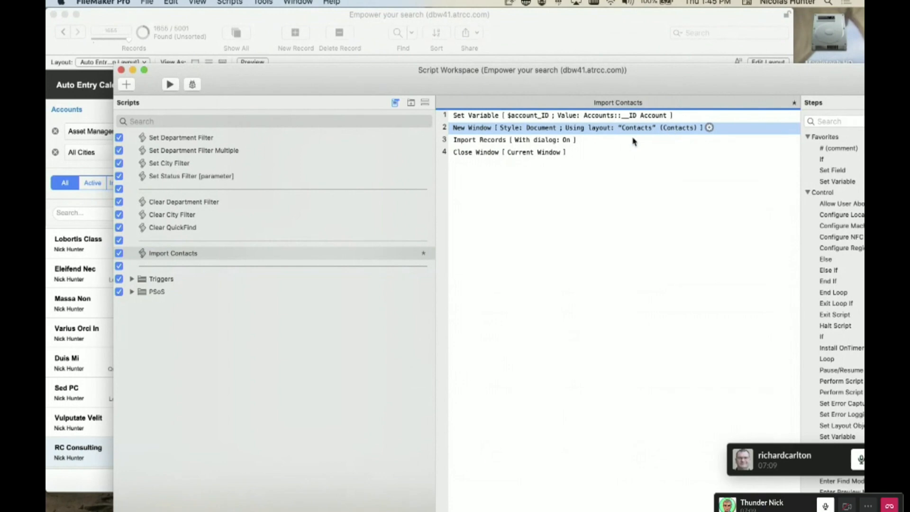
left_click(480, 141)
left_click(476, 156)
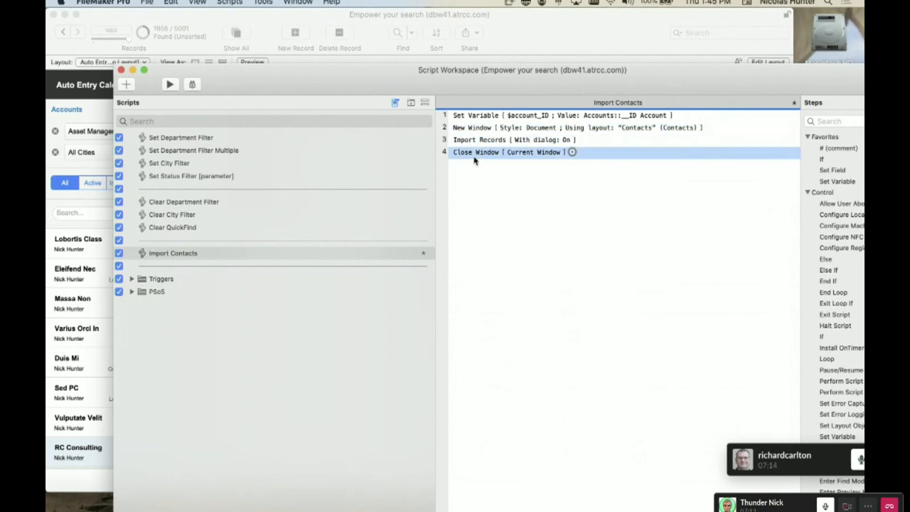
left_click(519, 199)
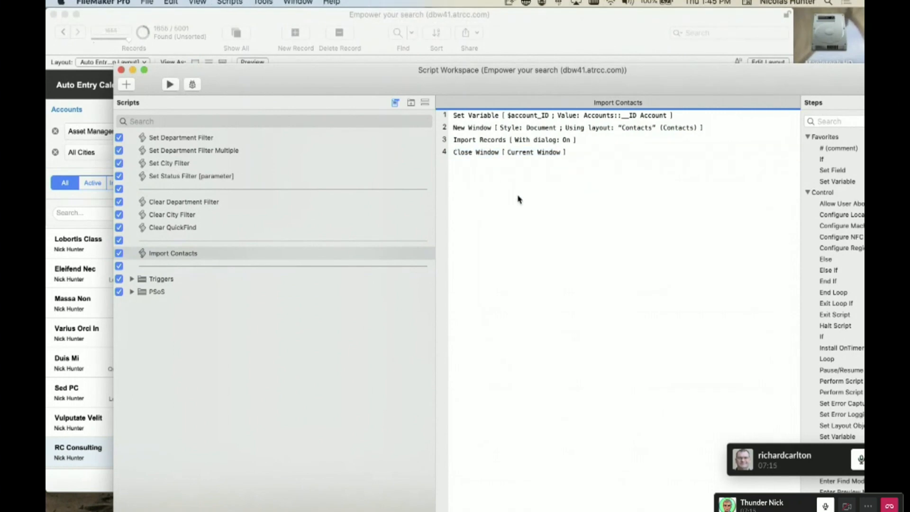
left_click_drag(326, 82, 553, 242)
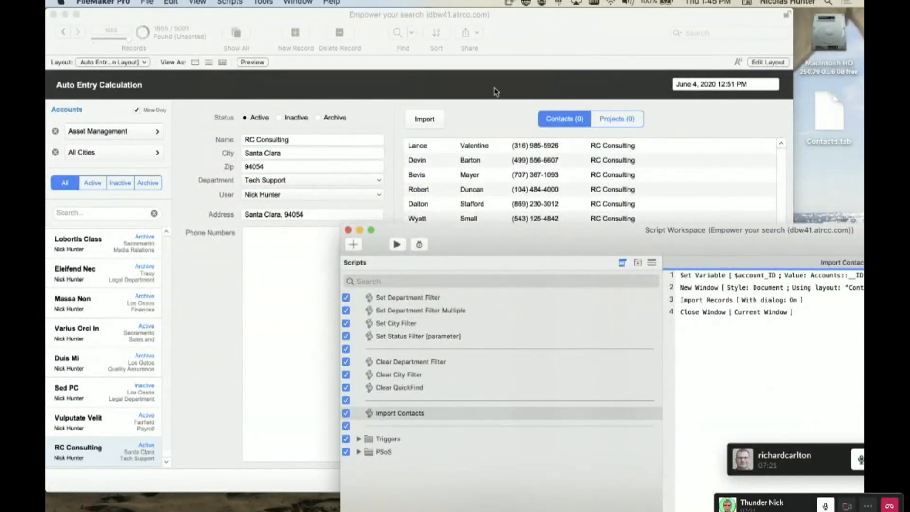
left_click(384, 27)
left_click(372, 2)
left_click(417, 35)
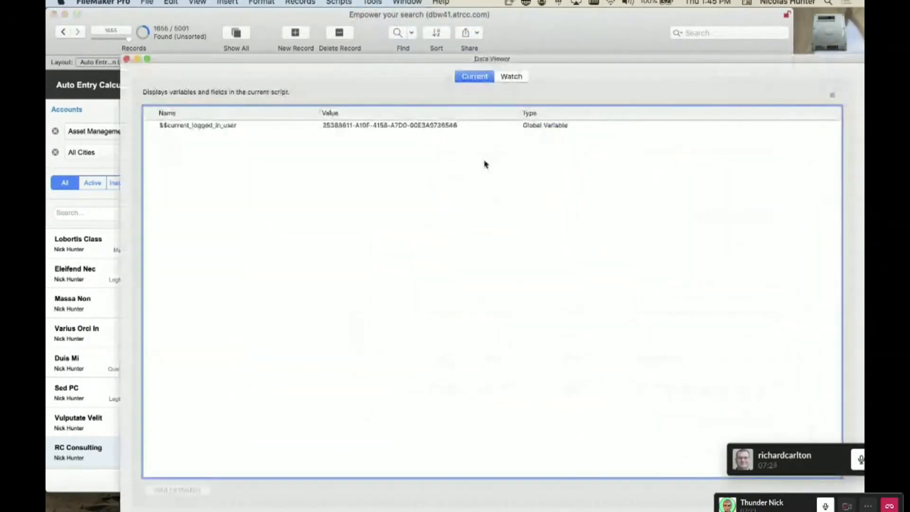
left_click(511, 77)
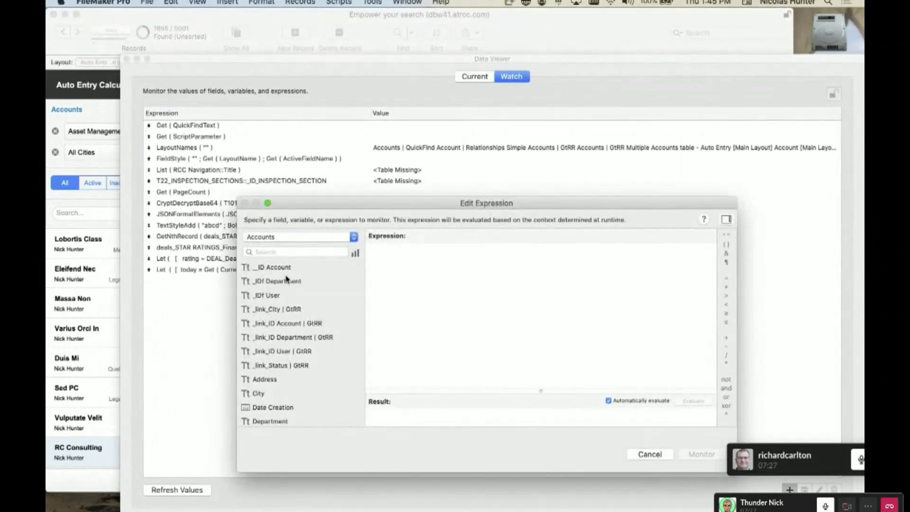
double_click(287, 268)
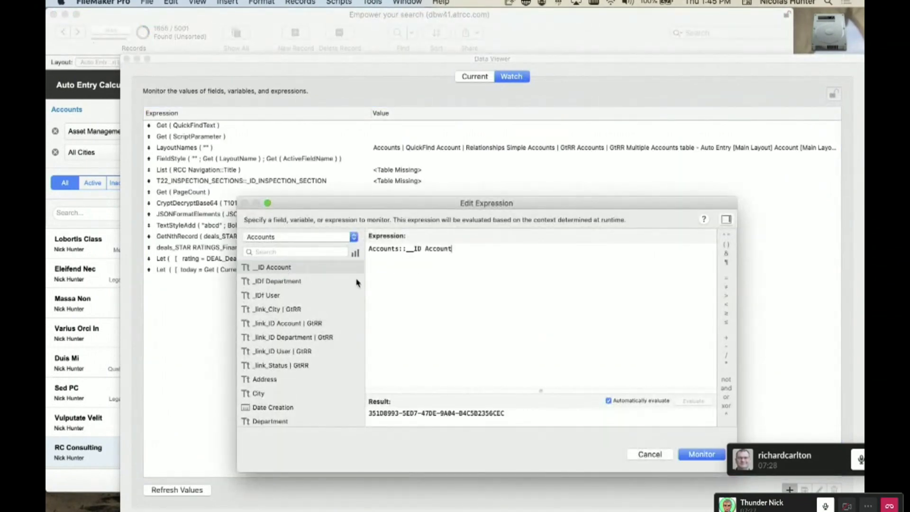
triple_click(452, 416)
key("super+c")
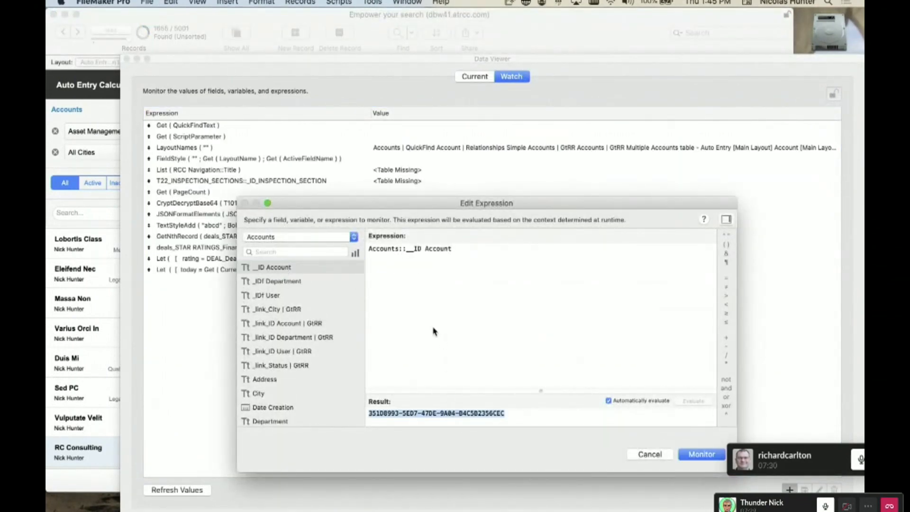
key("Escape")
key("Escape")
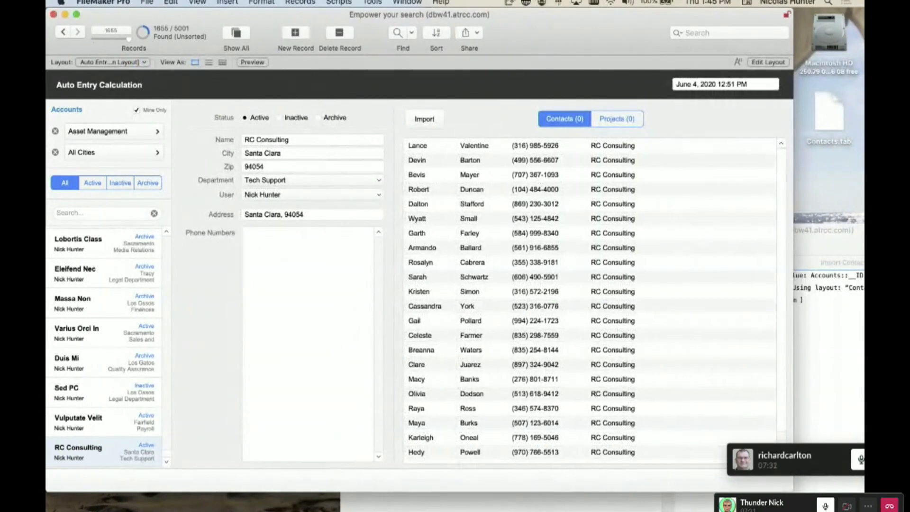
Open a second window on the Contacts layout and find the contacts whose _IDf Account matches the copied account ID
left_click(407, 3)
left_click(427, 118)
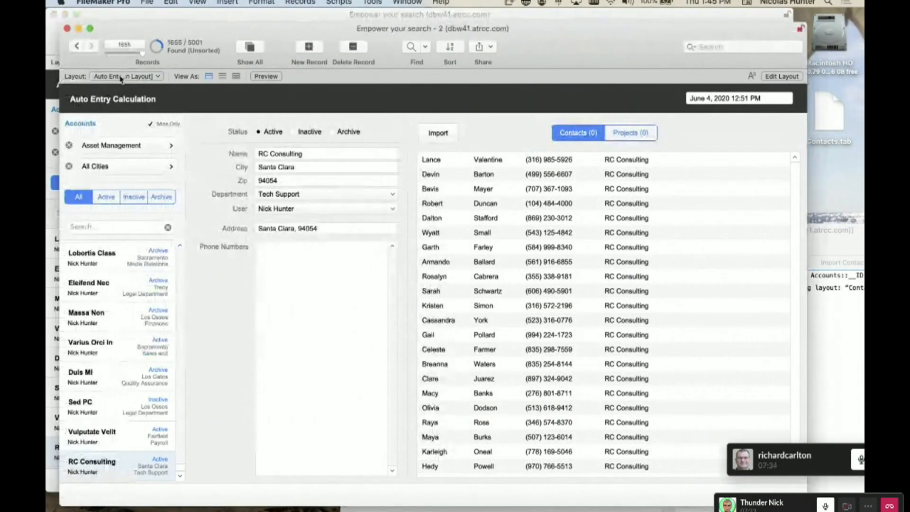
left_click(124, 77)
left_click(129, 98)
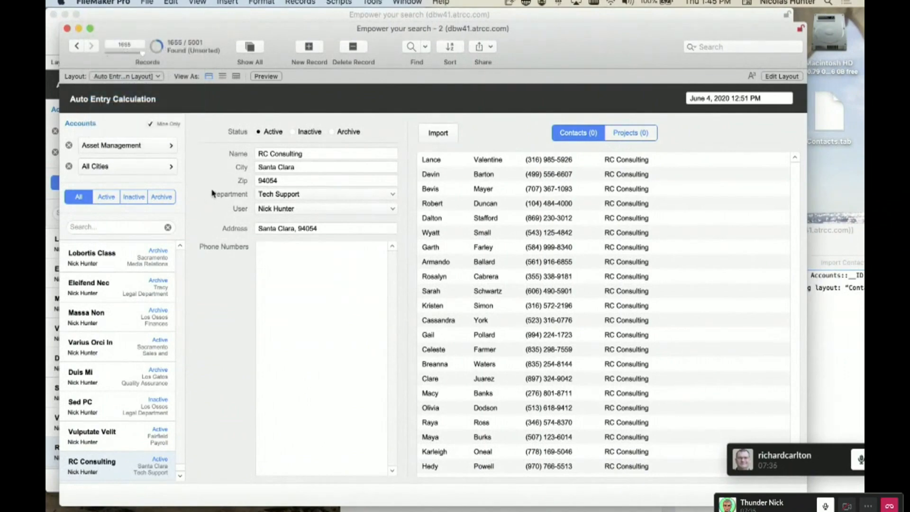
key("super+f")
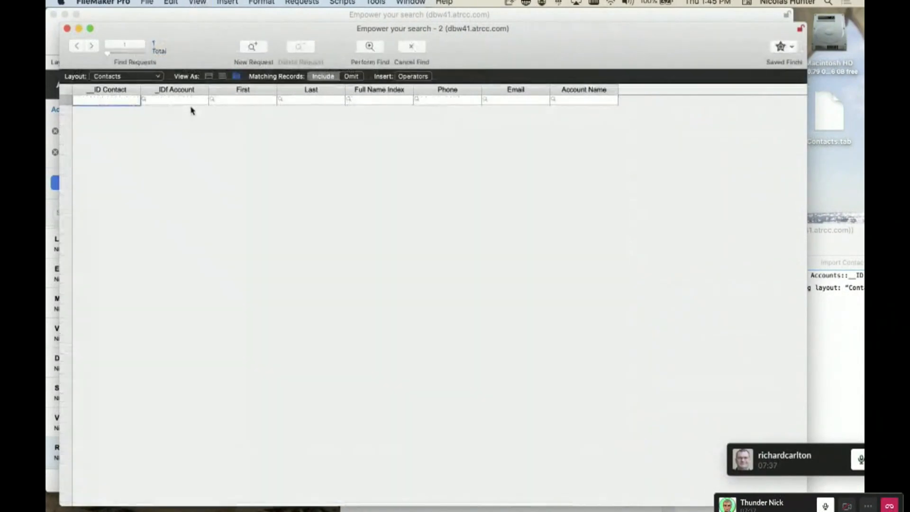
key("super+v")
key("Return")
Delete all found RC Consulting contacts and close the second window
left_click(228, 3)
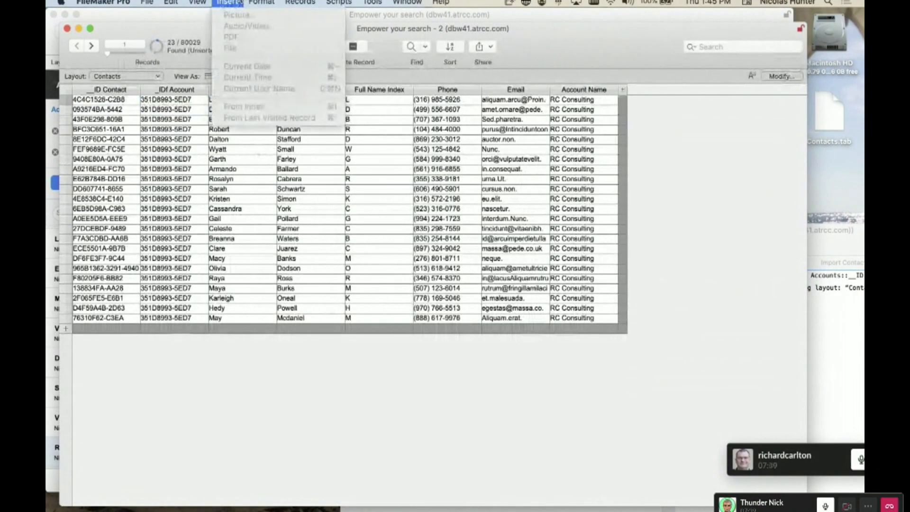
mouse_move(290, 2)
left_click(335, 55)
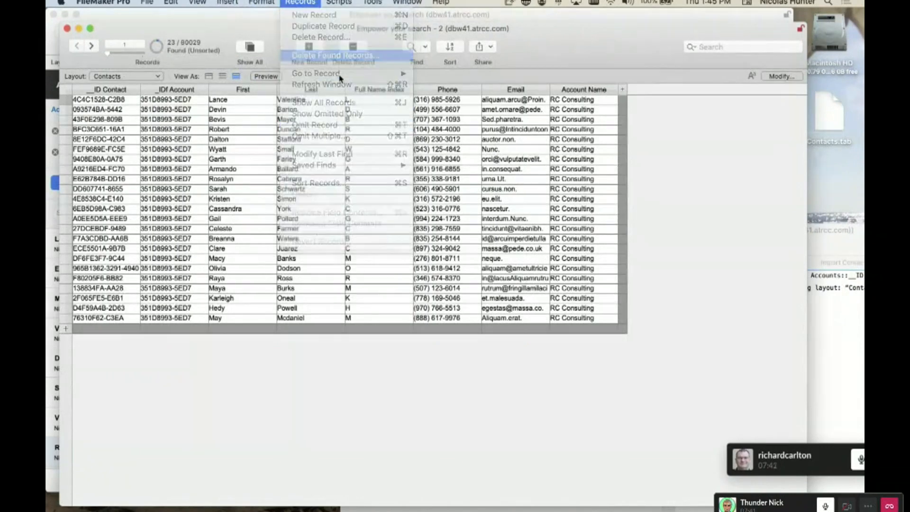
left_click(480, 186)
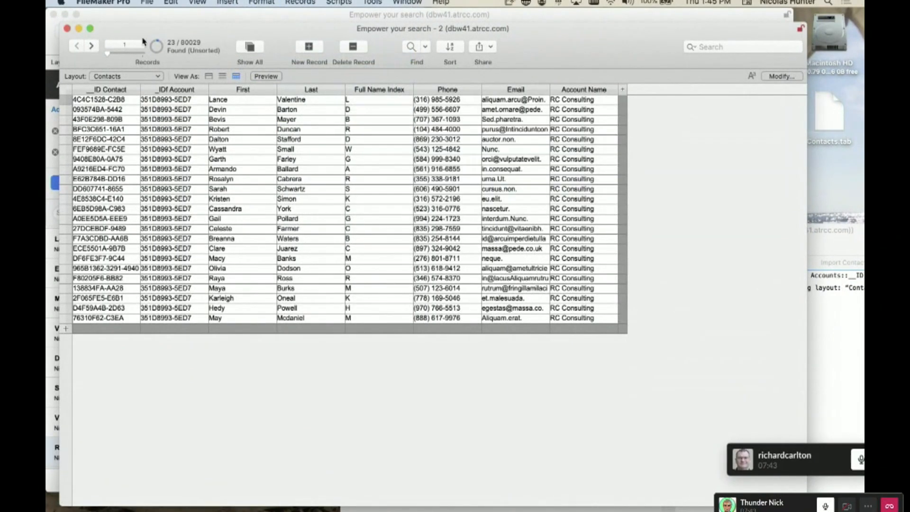
left_click(68, 29)
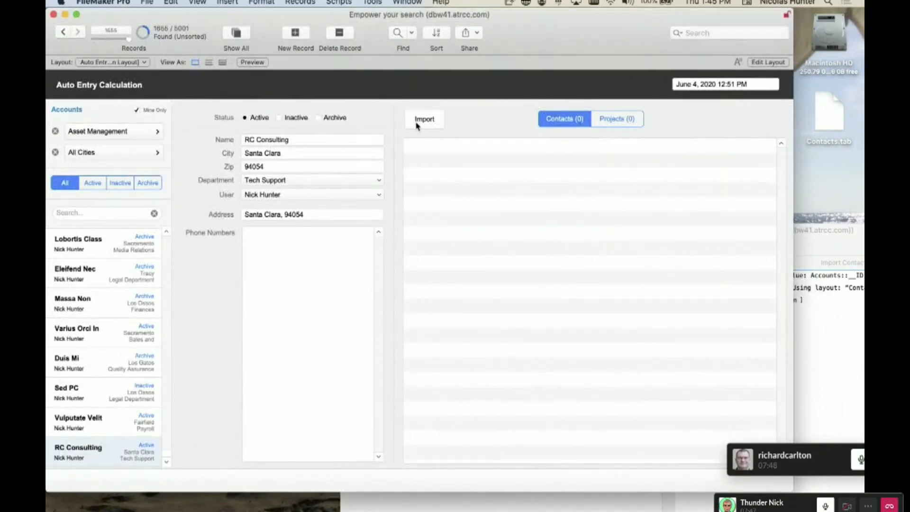
Review the New Window and Close Window steps of the Import Contacts script, and return to the account layout
left_click(832, 339)
left_click(705, 316)
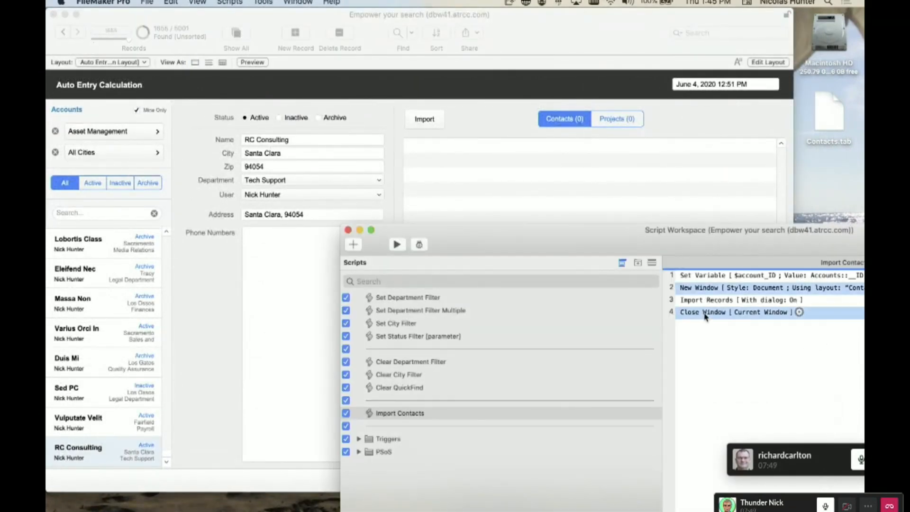
left_click(481, 108)
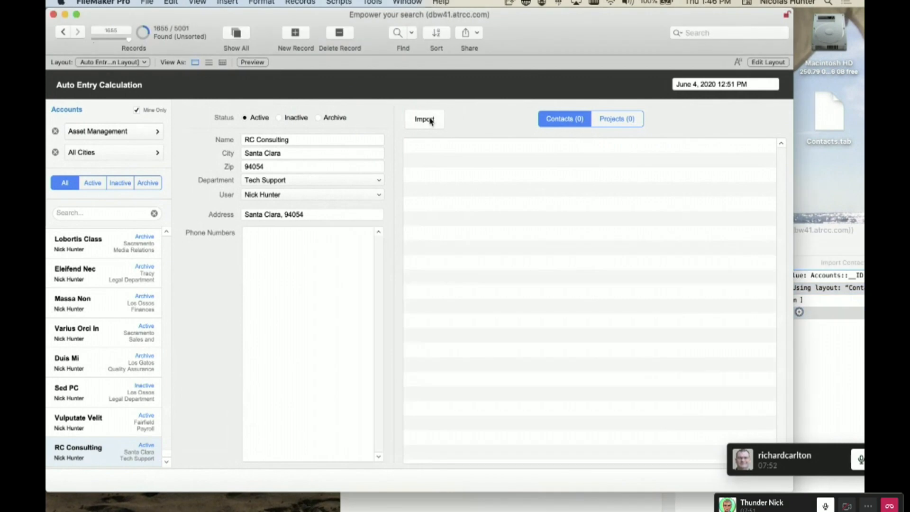
Run the Import script with the tab-delimited Contacts.tab up to the import order, cancel the import and let the script continue
left_click(427, 120)
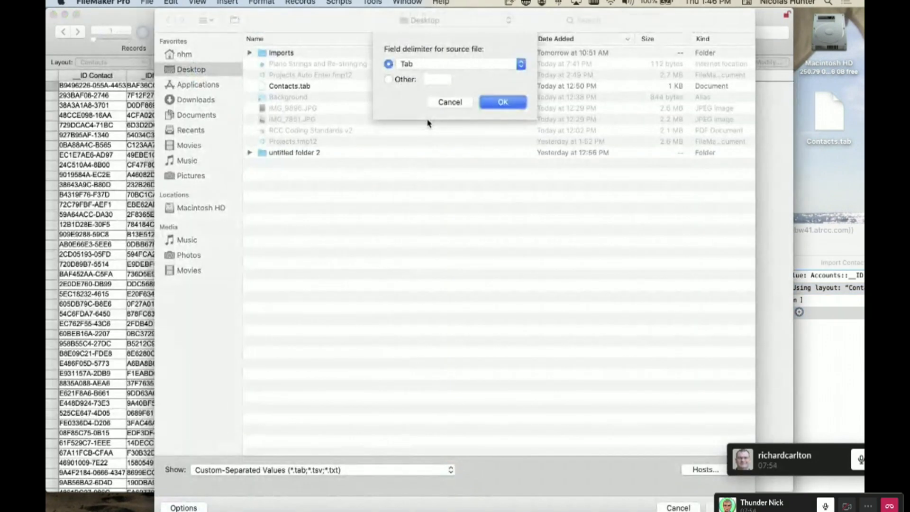
left_click(498, 104)
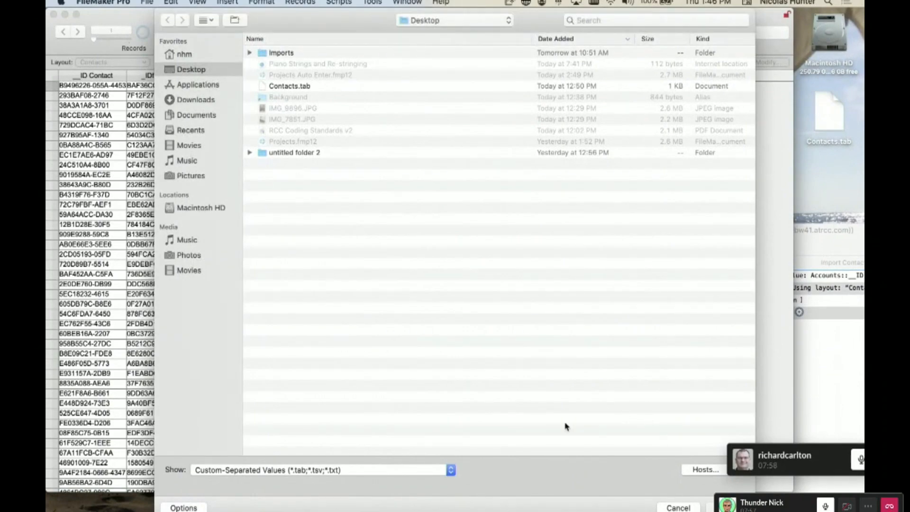
double_click(287, 87)
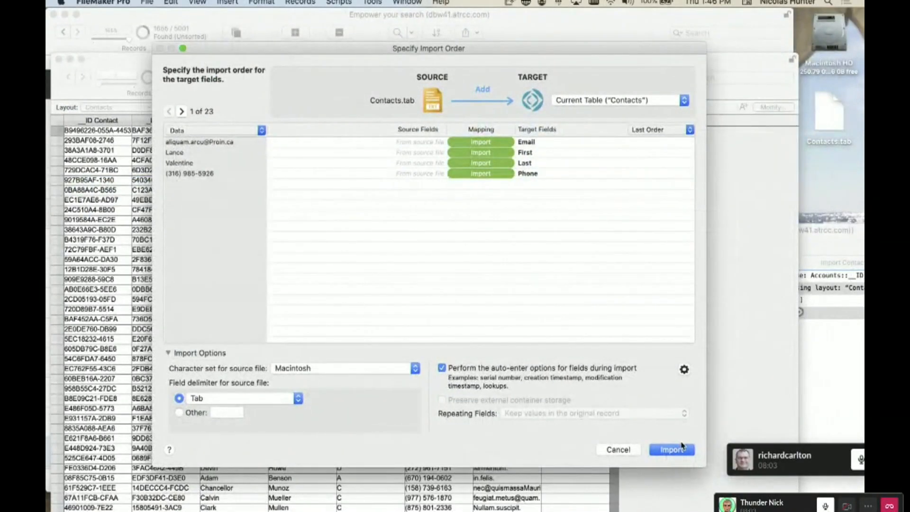
left_click(683, 448)
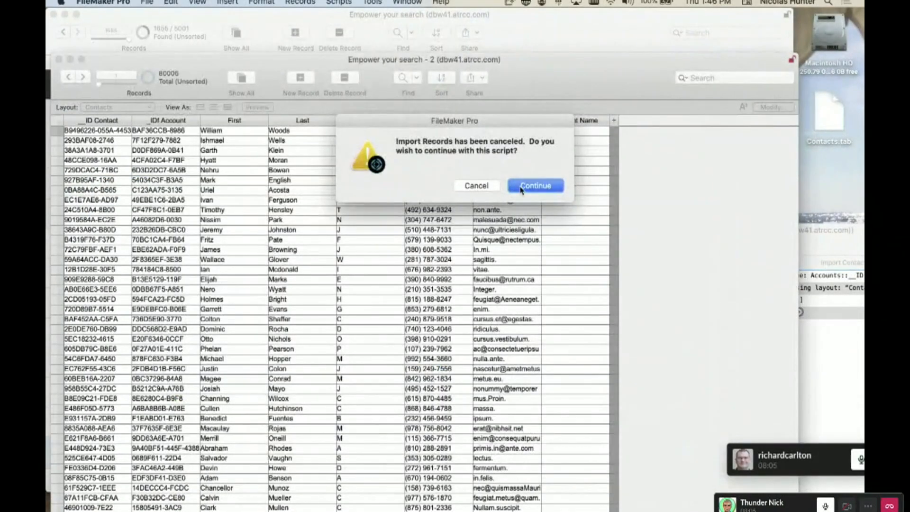
left_click(523, 189)
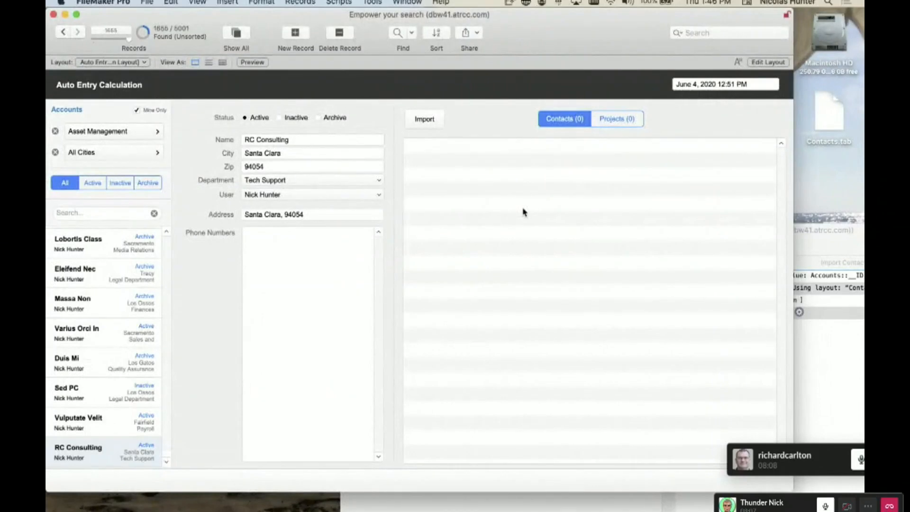
Set the New Window step's From Top position to -5000 in Import Contacts, and return to the account layout
left_click(829, 351)
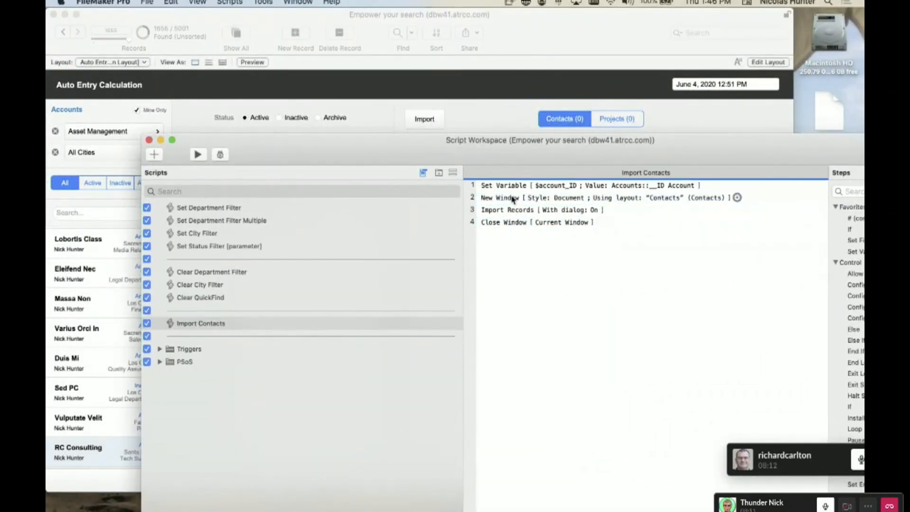
double_click(512, 199)
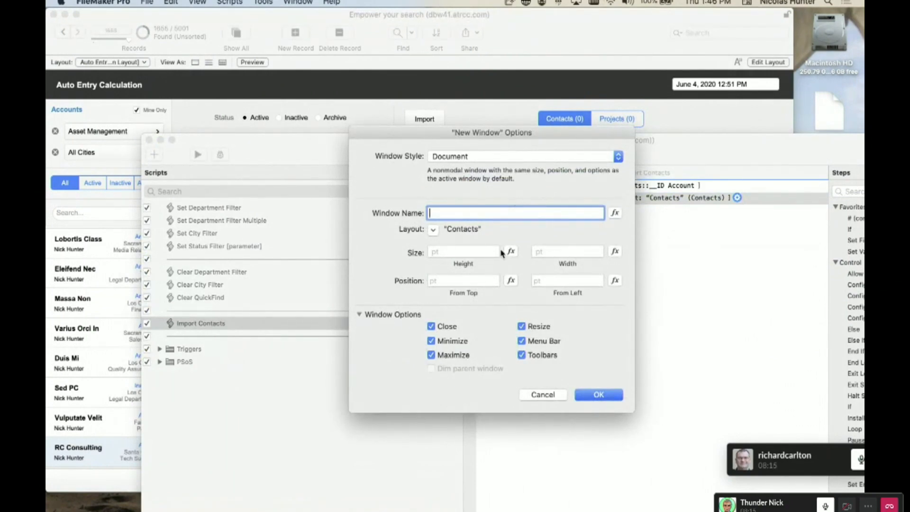
left_click(470, 280)
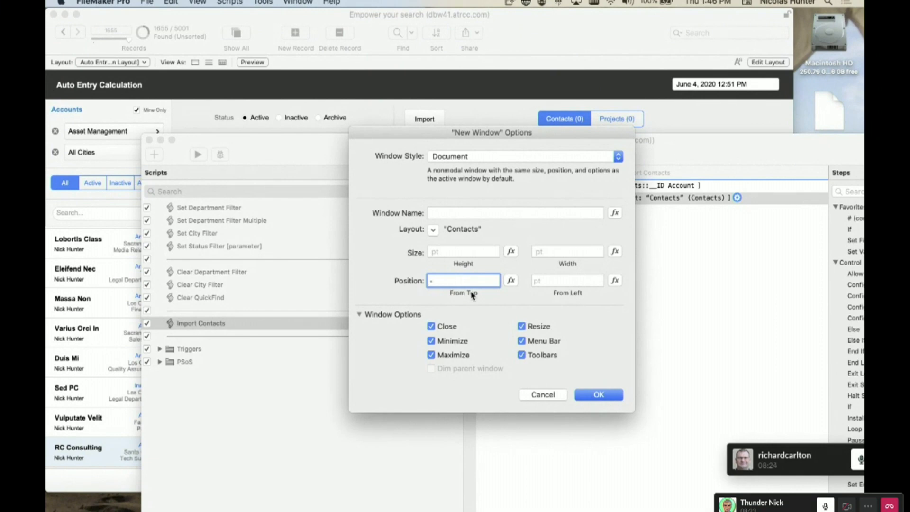
type("000")
left_click_drag(434, 281, 466, 282)
key("Return")
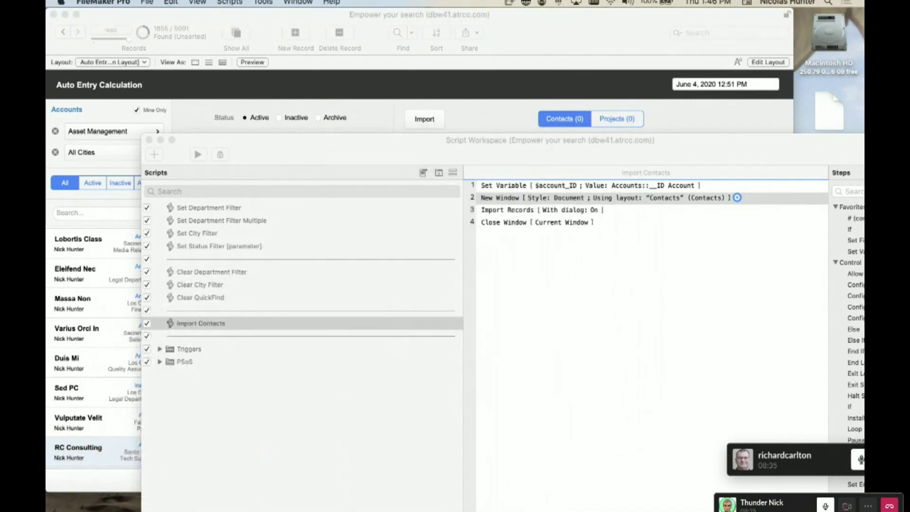
left_click_drag(46, 511, 706, 57)
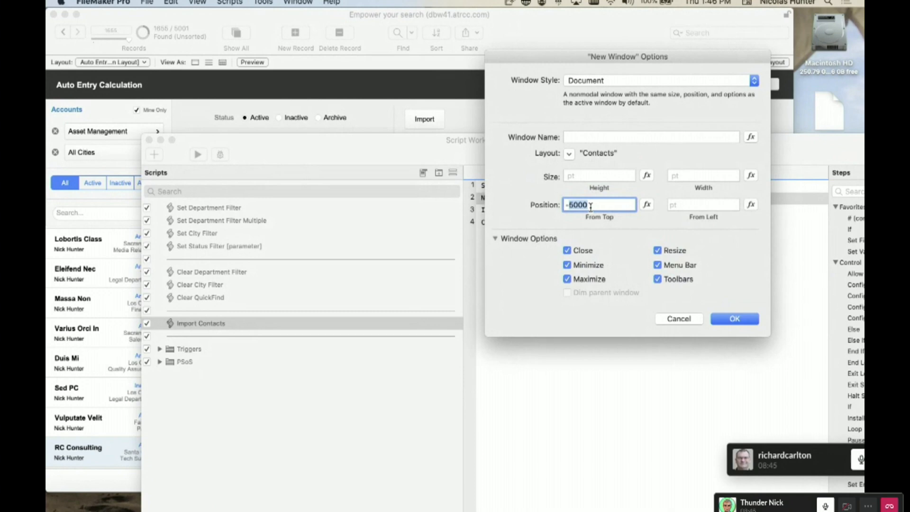
left_click(735, 318)
left_click(440, 98)
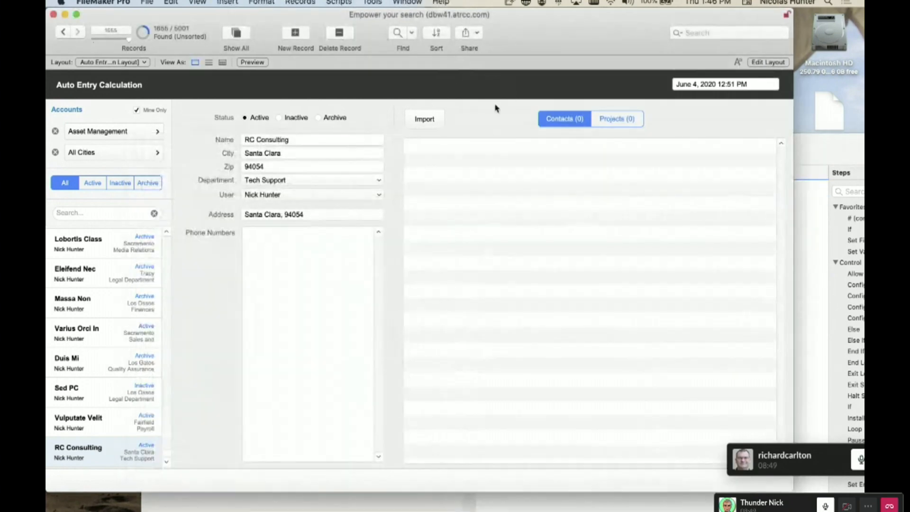
Run the Import script with the Tab delimiter, check the list of open windows, then cancel the import and let the script continue
left_click(433, 119)
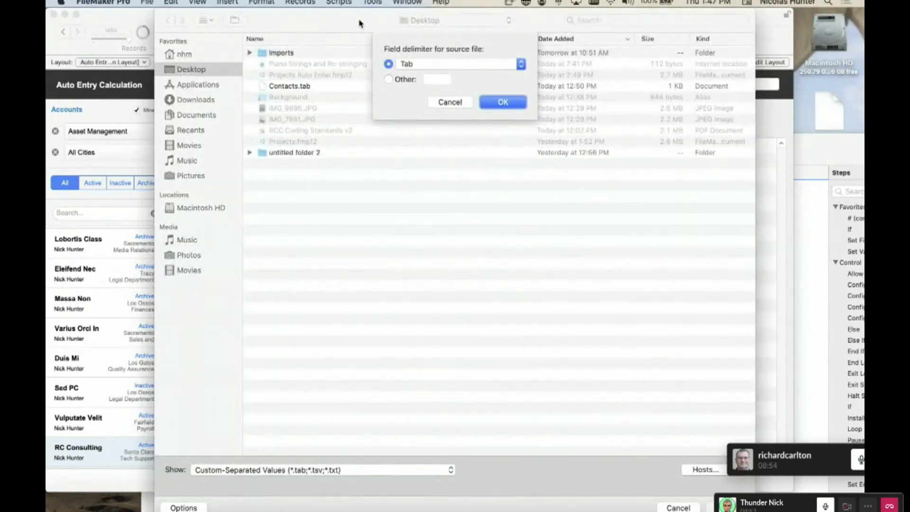
left_click(502, 101)
mouse_move(378, 22)
left_mouse_down()
mouse_move(312, 284)
mouse_move(482, 329)
mouse_move(553, 223)
mouse_move(489, 209)
mouse_move(382, 38)
mouse_move(553, 356)
mouse_move(397, 169)
mouse_move(397, 80)
mouse_move(374, 35)
left_mouse_up()
left_click(407, 2)
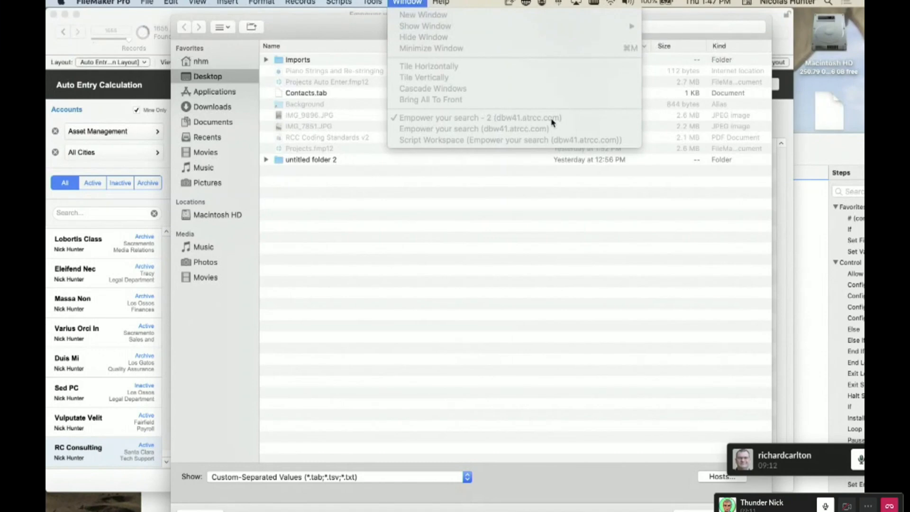
left_click(549, 216)
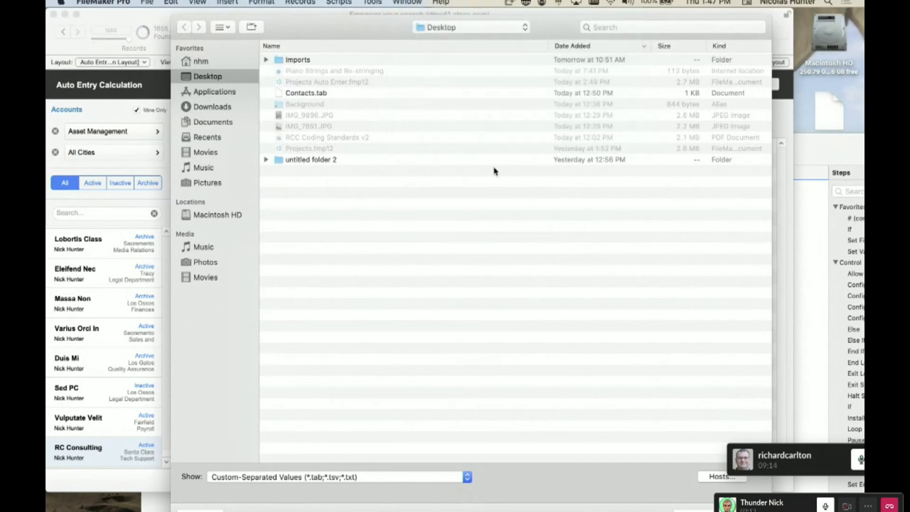
key("Escape")
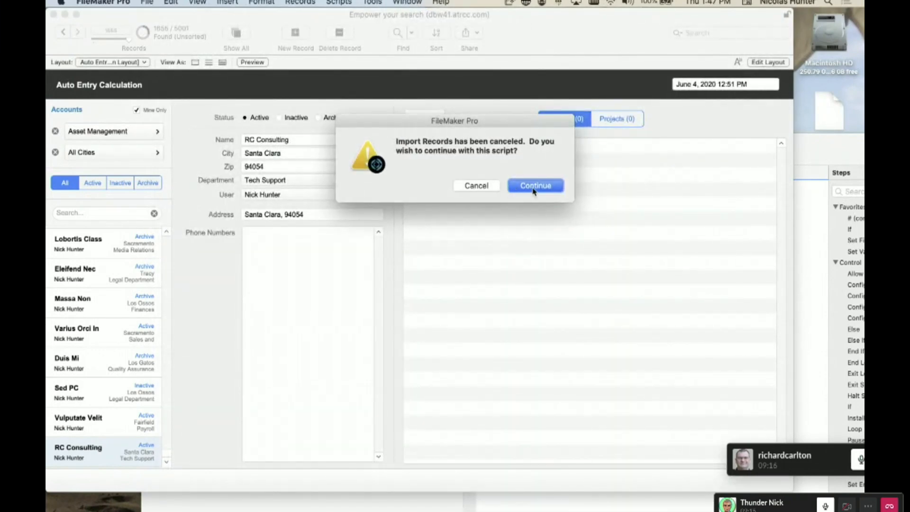
left_click(531, 189)
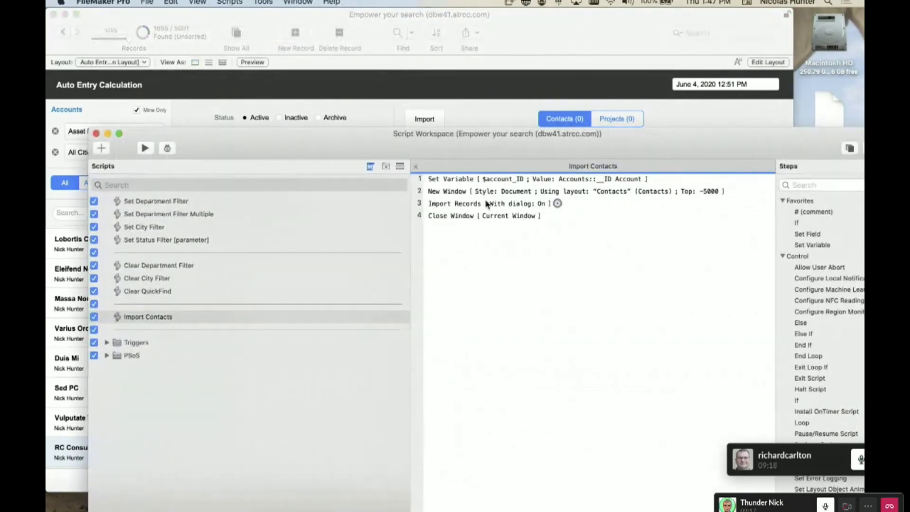
Name the window created by the Import Contacts script's New Window step "Import Contacts"
left_click(448, 192)
double_click(448, 192)
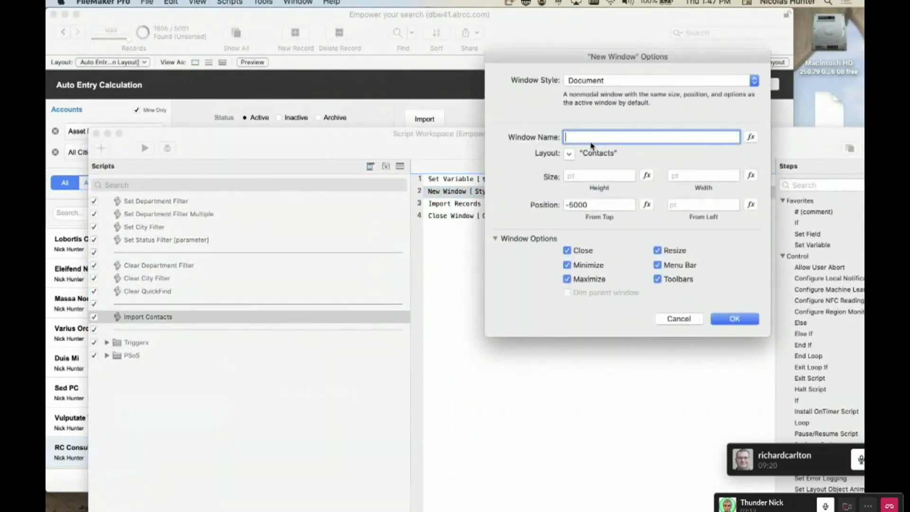
type("Import Contacts")
left_click(735, 318)
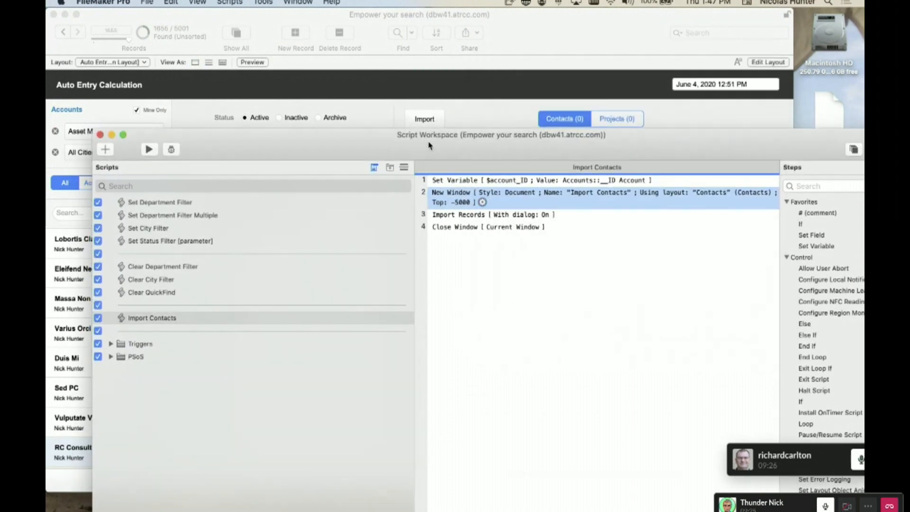
Run the Import script from the account layout and check the list of open windows for the Import Contacts window
left_click_drag(406, 129, 406, 200)
left_click(432, 119)
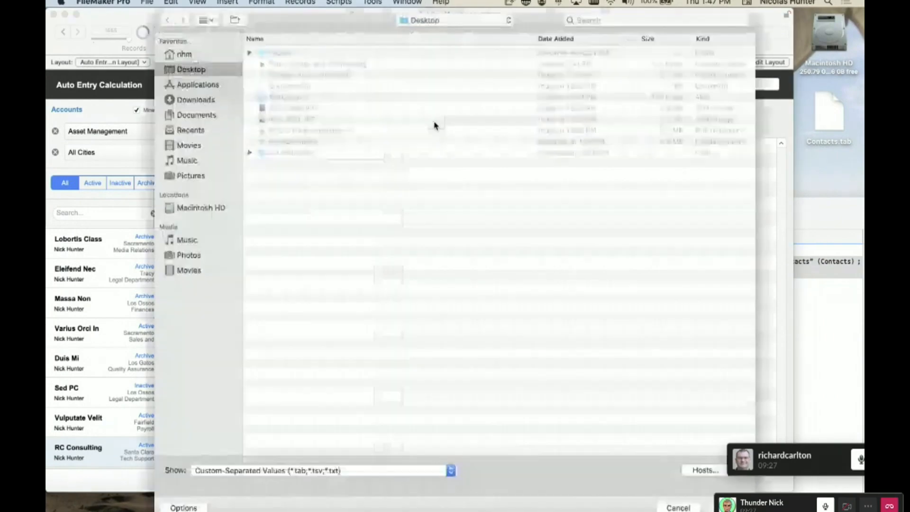
left_click(421, 3)
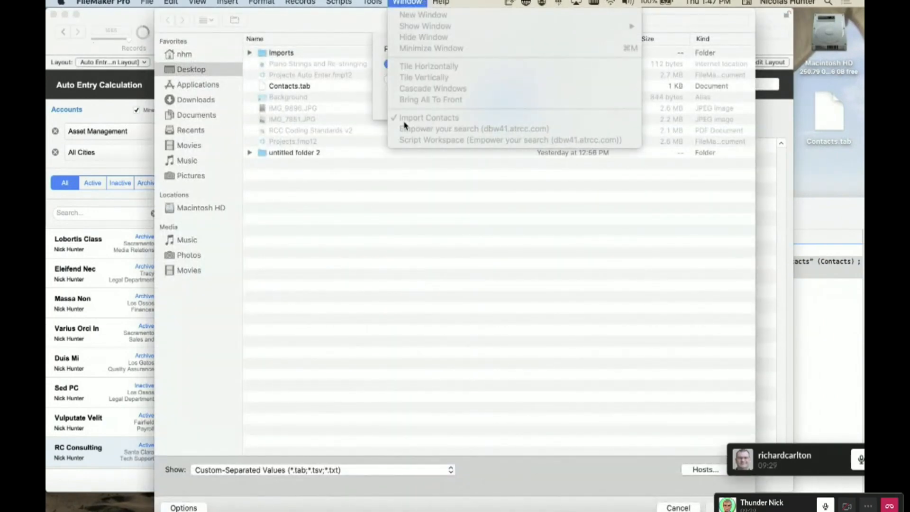
left_click(436, 125)
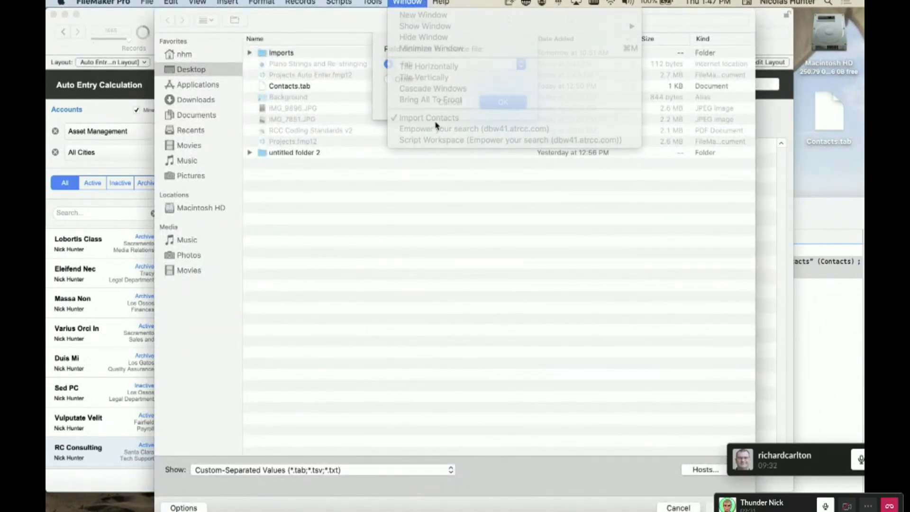
left_click_drag(324, 28, 279, 17)
left_click(408, 2)
left_click(408, 1)
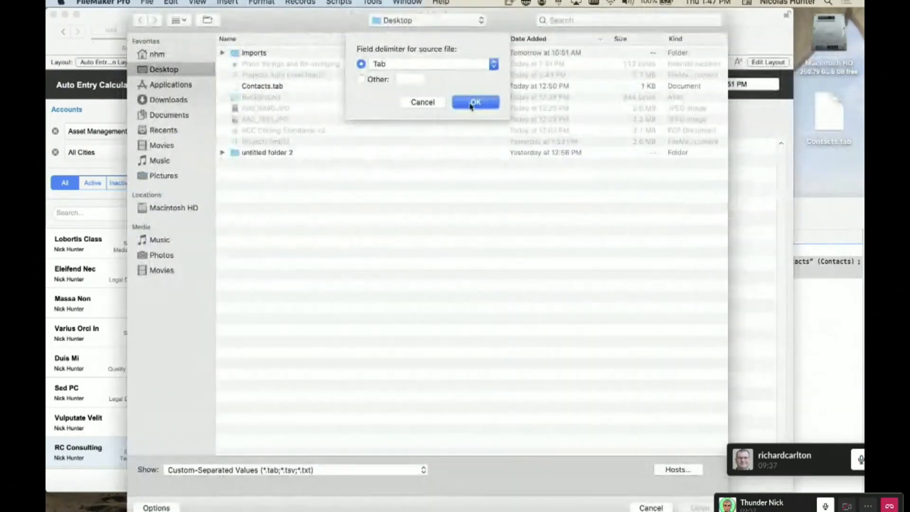
Import the tab-delimited Contacts.tab into the Contacts table with auto-enter options on, and return to the account layout
left_click(473, 104)
left_click(265, 89)
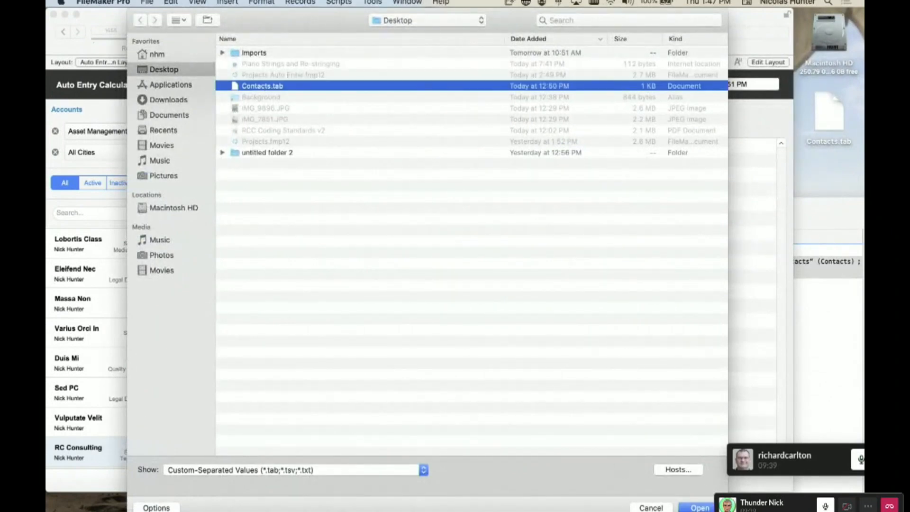
left_click(696, 507)
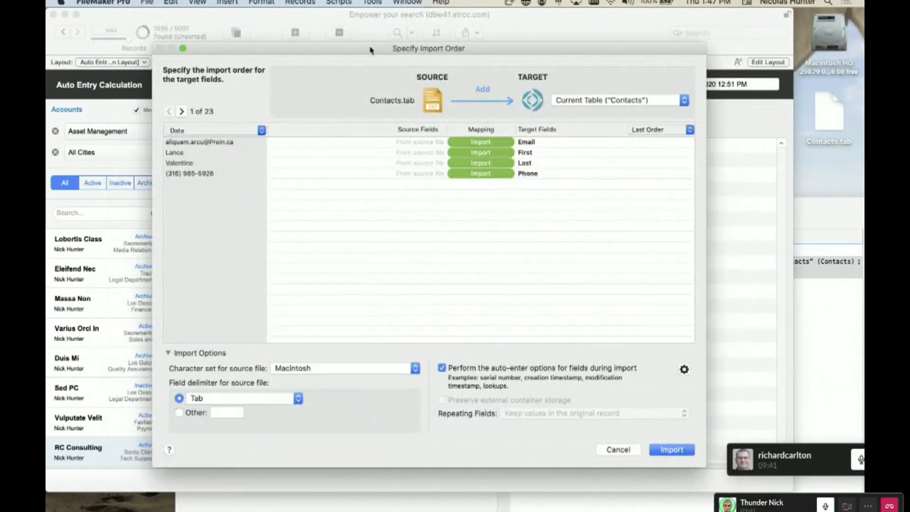
left_click(372, 2)
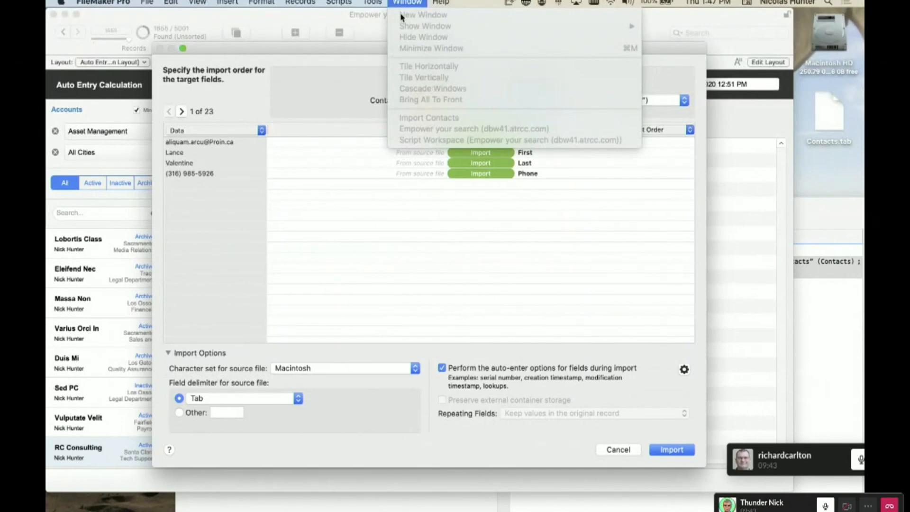
left_click(399, 2)
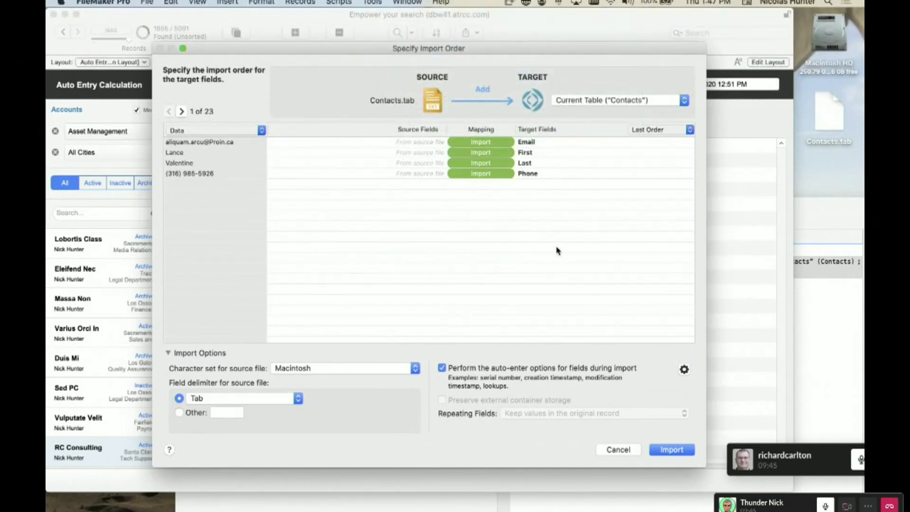
left_click(668, 453)
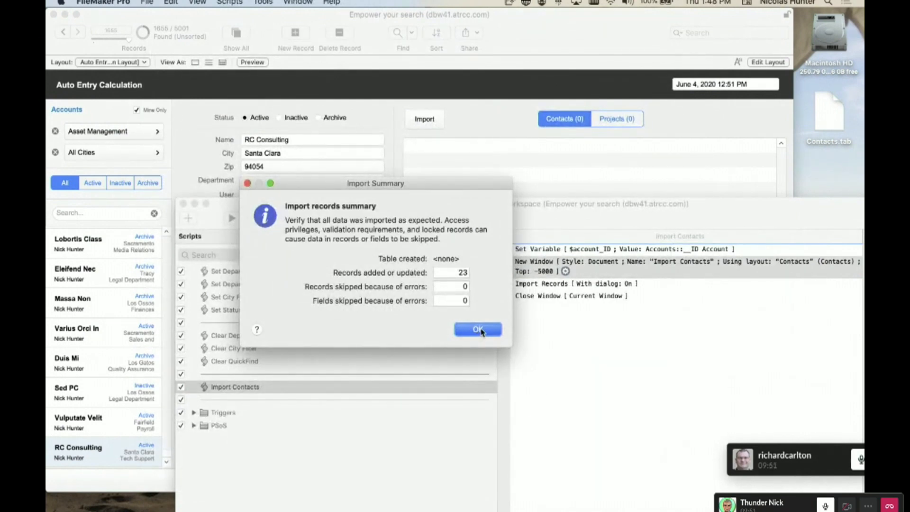
left_click(478, 330)
left_click(484, 129)
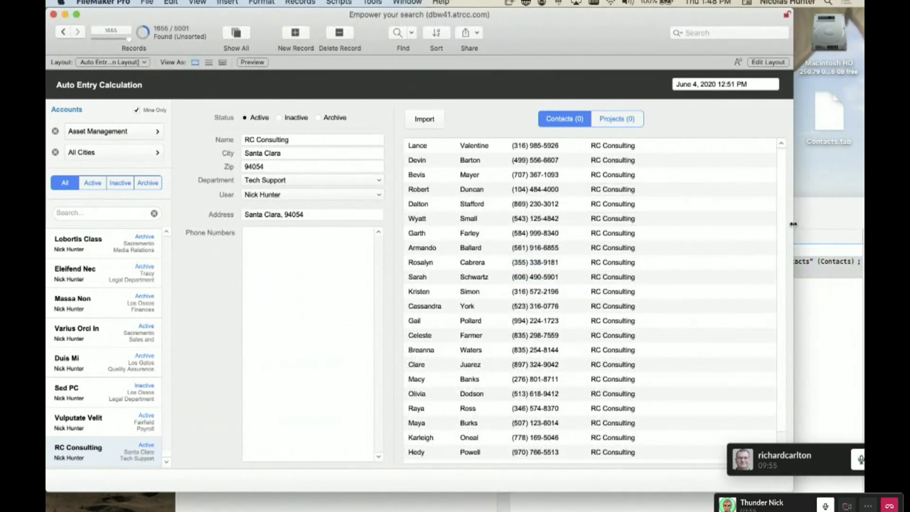
left_click(810, 225)
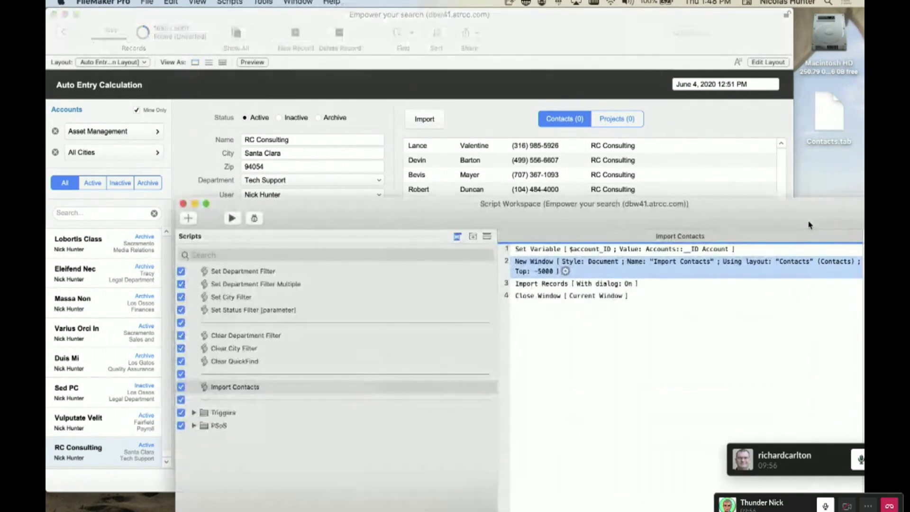
double_click(584, 271)
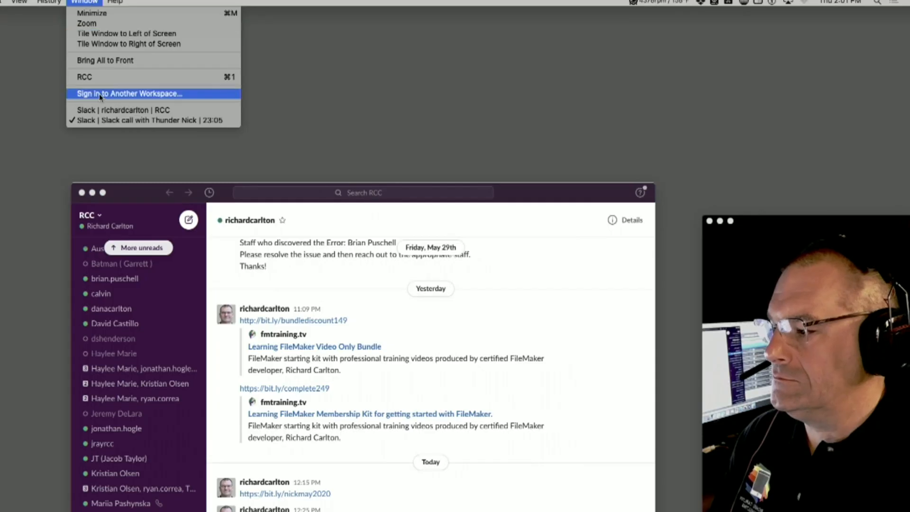
left_click(109, 121)
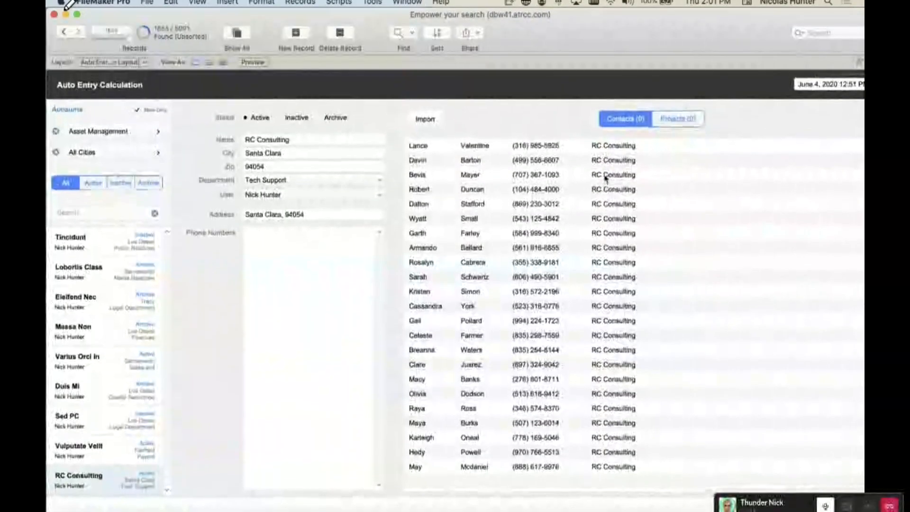
left_click(353, 304)
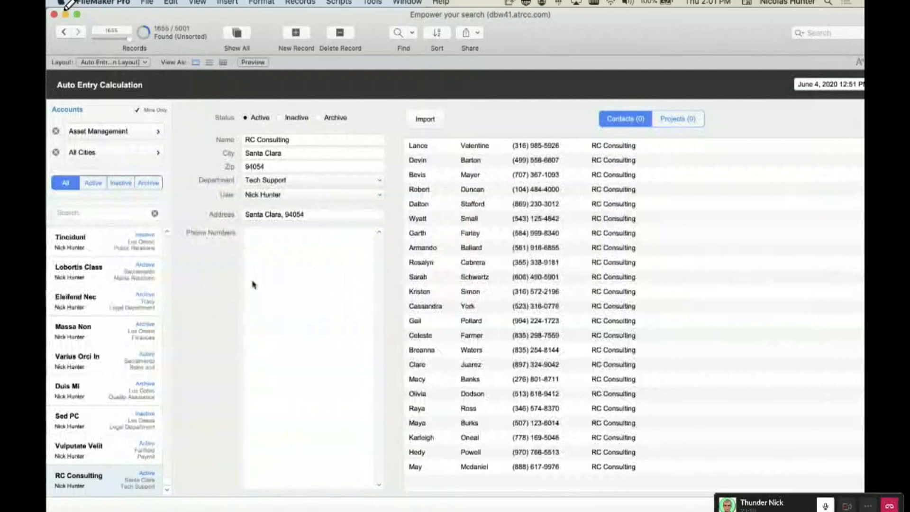
left_click(499, 106)
Open the Contacts layout in a second window and find the contacts whose _IDf Account matches the RC Consulting account's ID
key("super+shift+l")
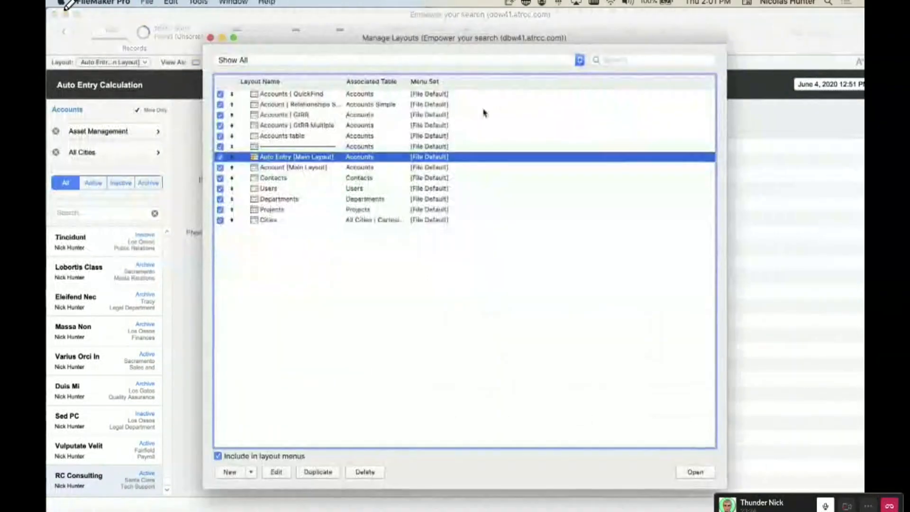
left_click(273, 178)
left_click(683, 473)
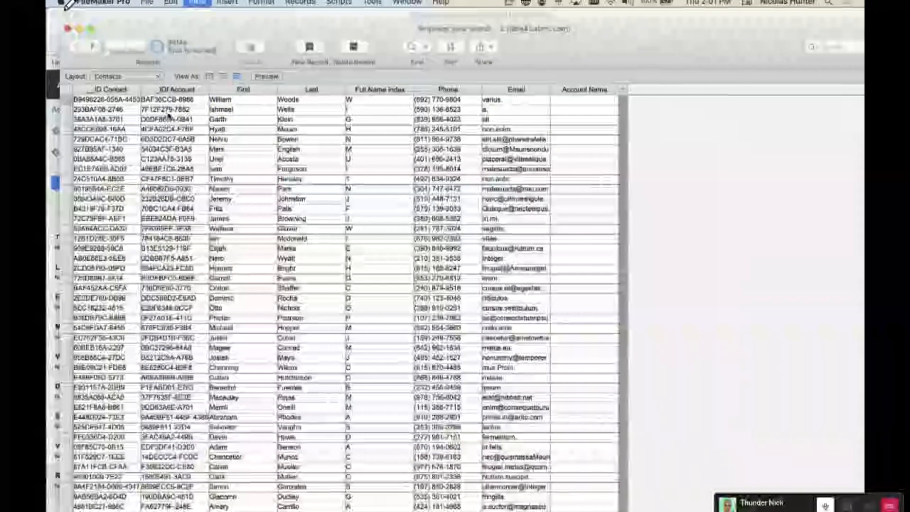
key("super+f")
left_click(166, 101)
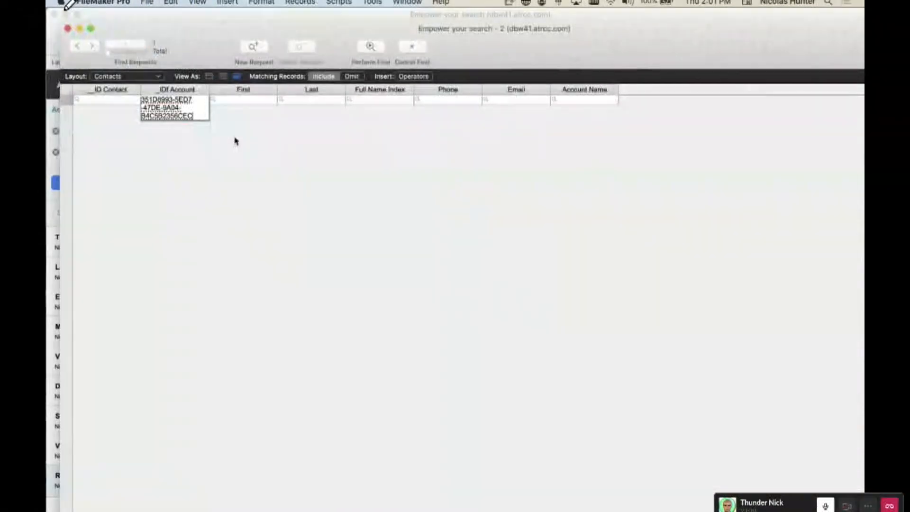
key("Return")
Delete all found RC Consulting contacts, then close the second window and Manage Layouts
left_click(316, 2)
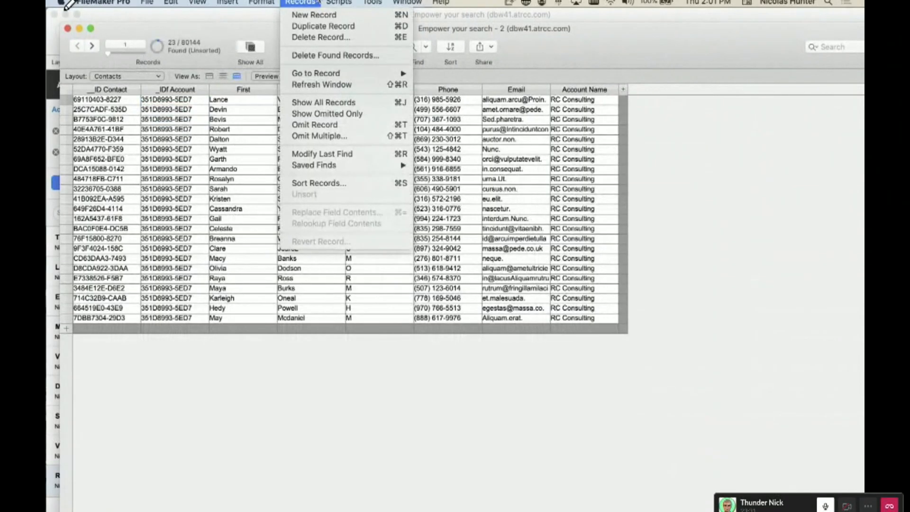
left_click(325, 55)
left_click(480, 186)
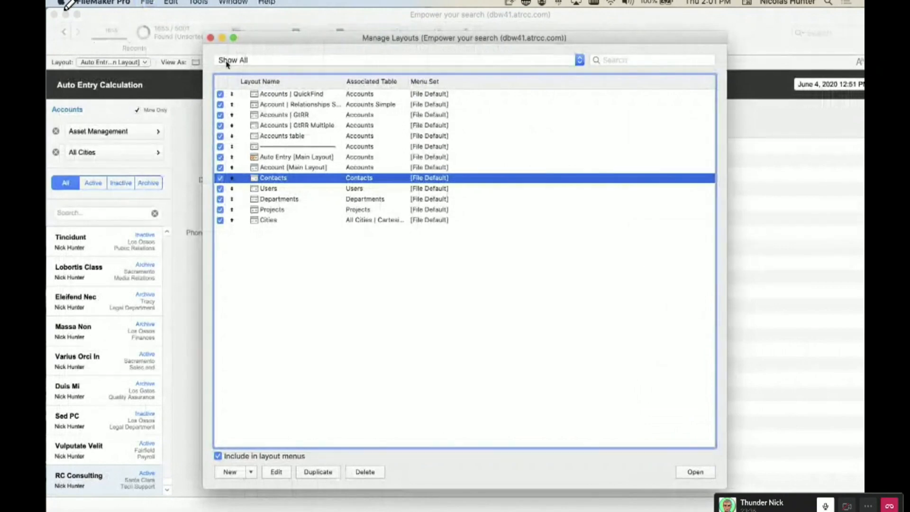
left_click(211, 38)
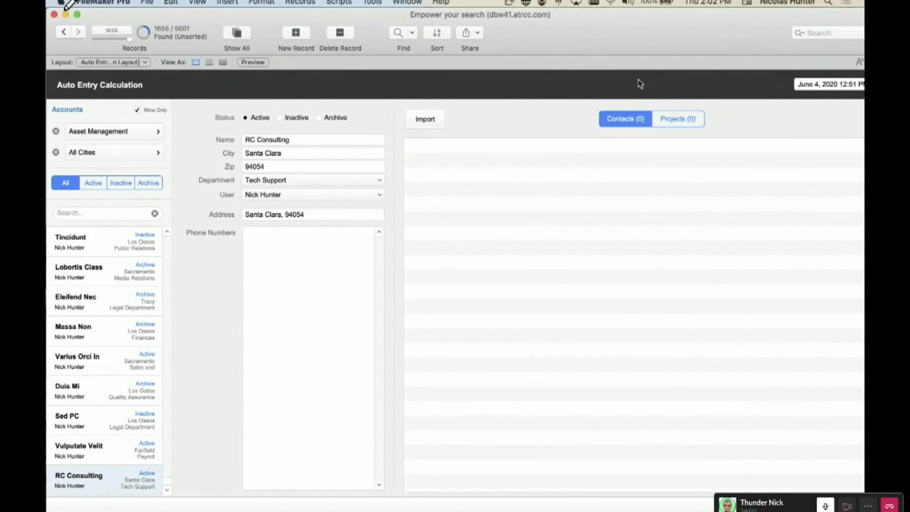
left_click(828, 86)
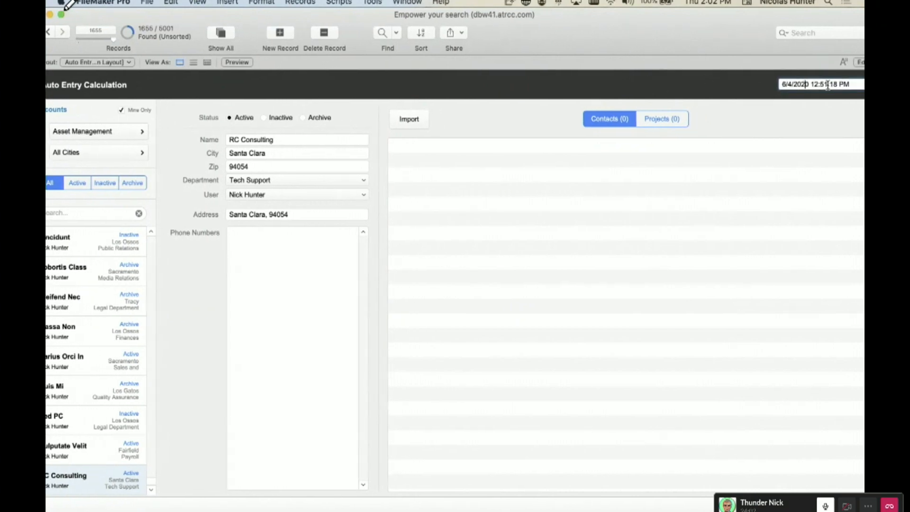
left_click(772, 87)
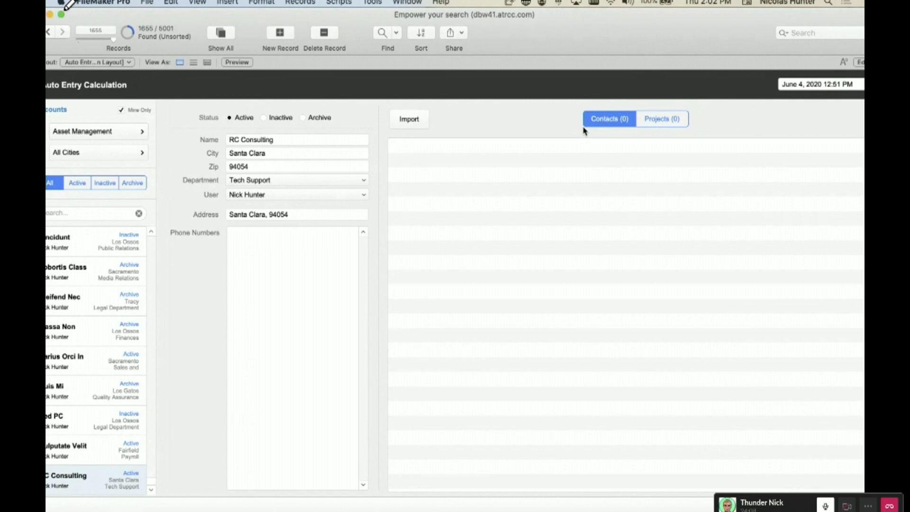
Open the Import Contacts script and review its Set Variable, New Window, Import Records and Close Window steps
key("super+shift+s")
left_click(143, 199)
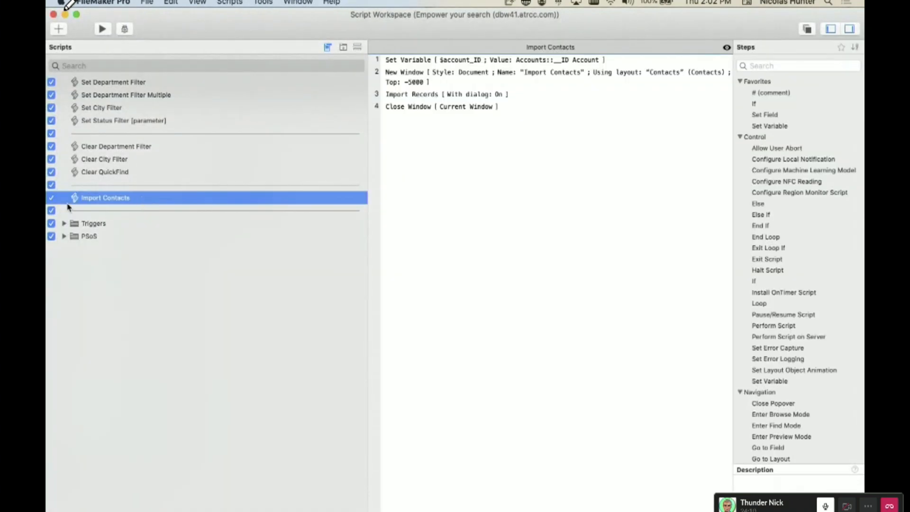
left_click(403, 108)
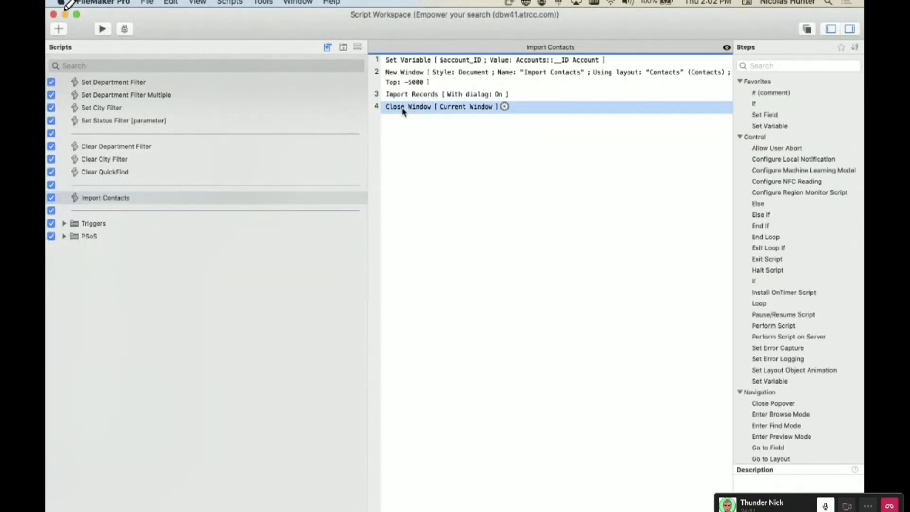
left_click(405, 61)
left_click(406, 75)
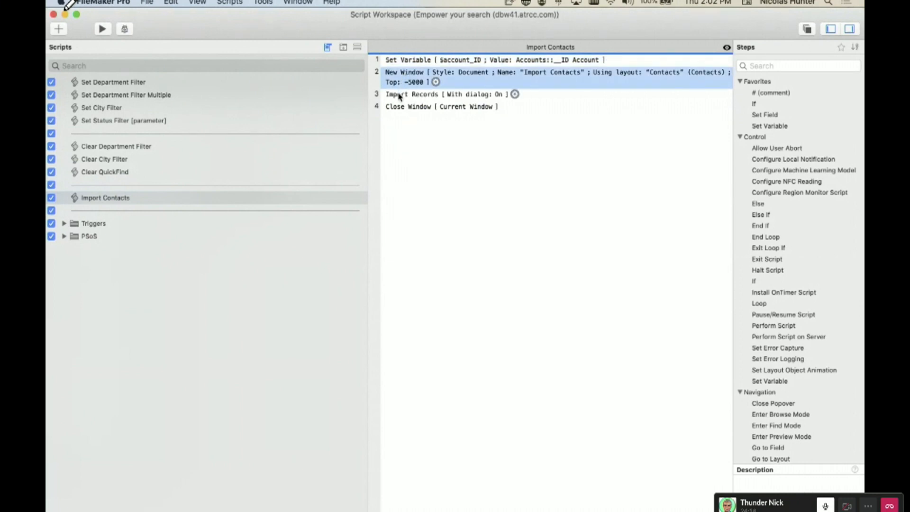
left_click(401, 94)
Add a Set Field step after Close Window in the Import Contacts script, targeting Accounts::Last Update Timestamp
left_click(401, 109)
key("Return")
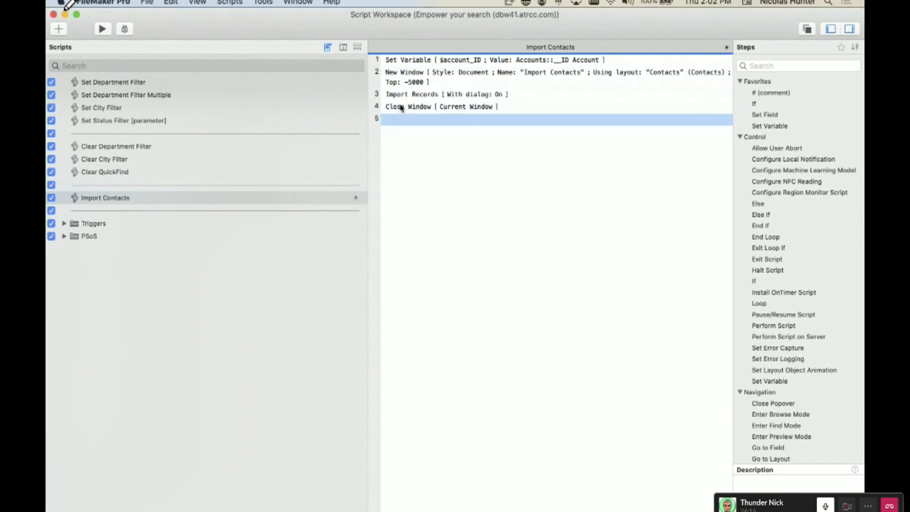
type("Set ")
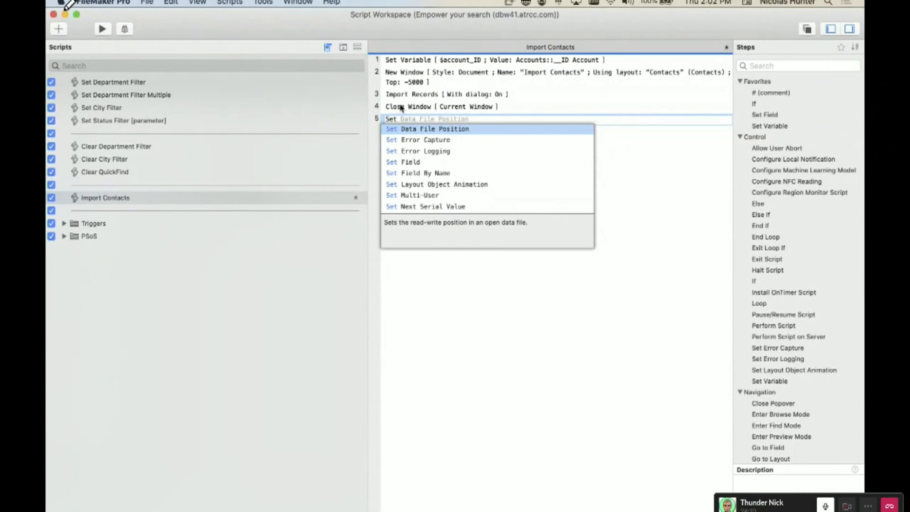
type("fiel")
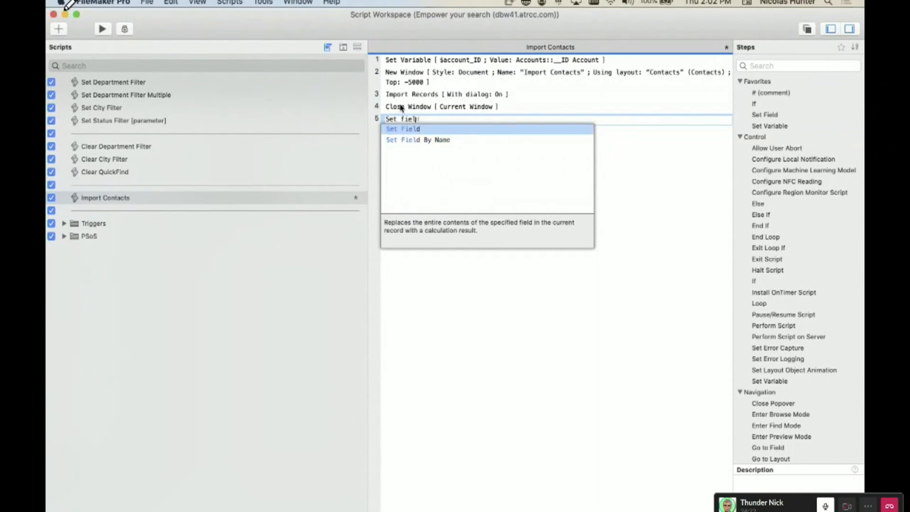
type("d")
key("Return")
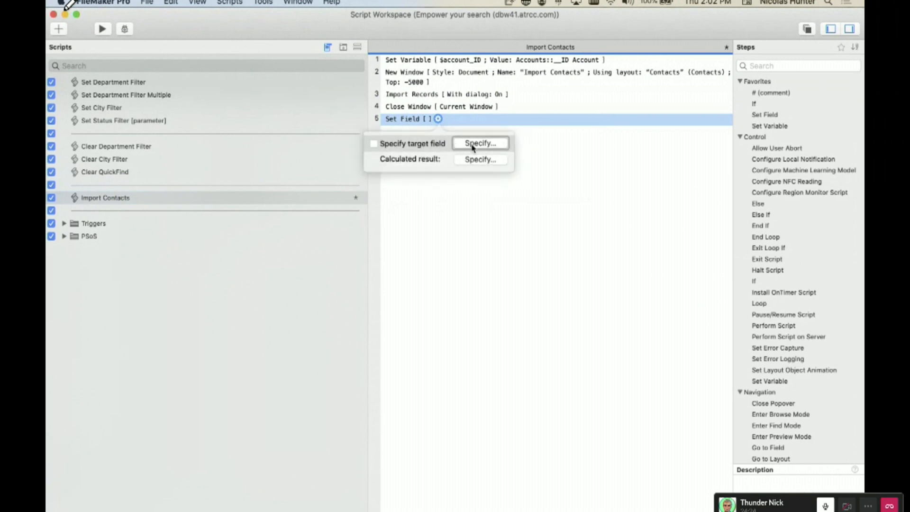
left_click(480, 143)
left_click(309, 243)
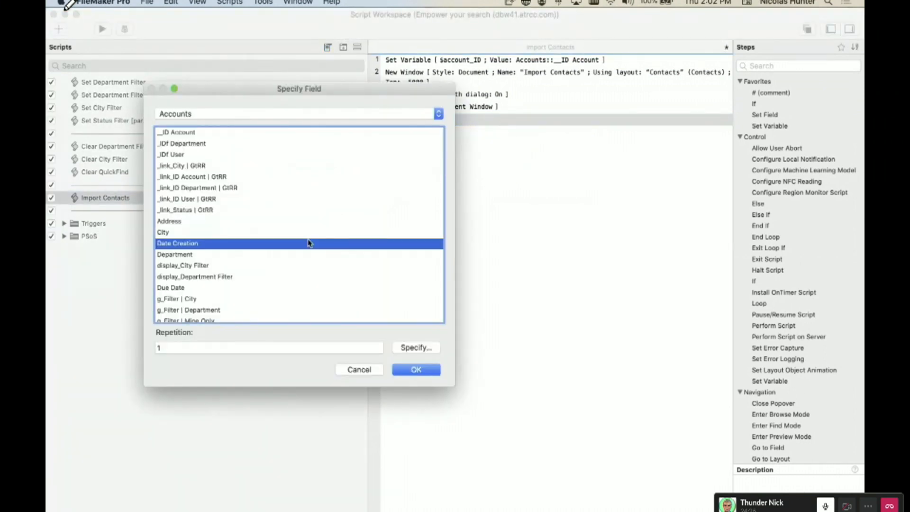
key("l")
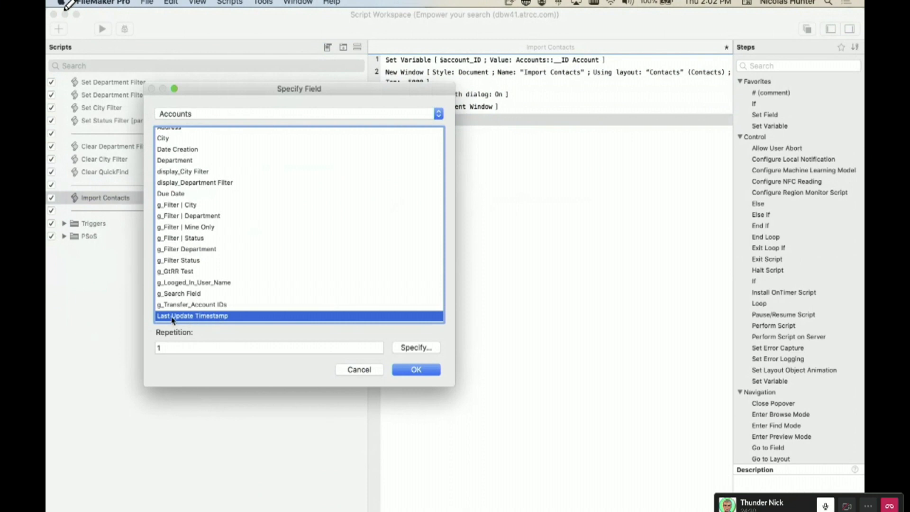
left_click(417, 370)
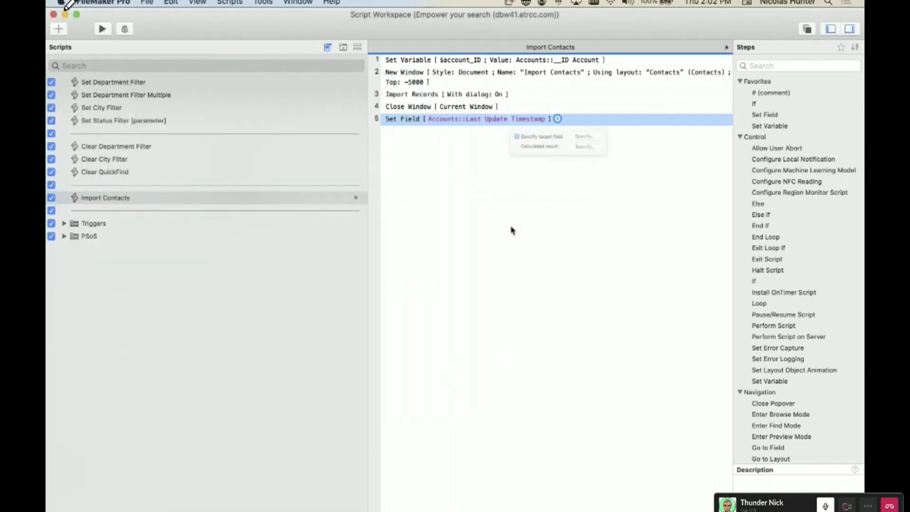
Enter Get ( CurrentTimestamp ) as the calculated result of the new Set Field step
left_click(558, 118)
left_click(595, 159)
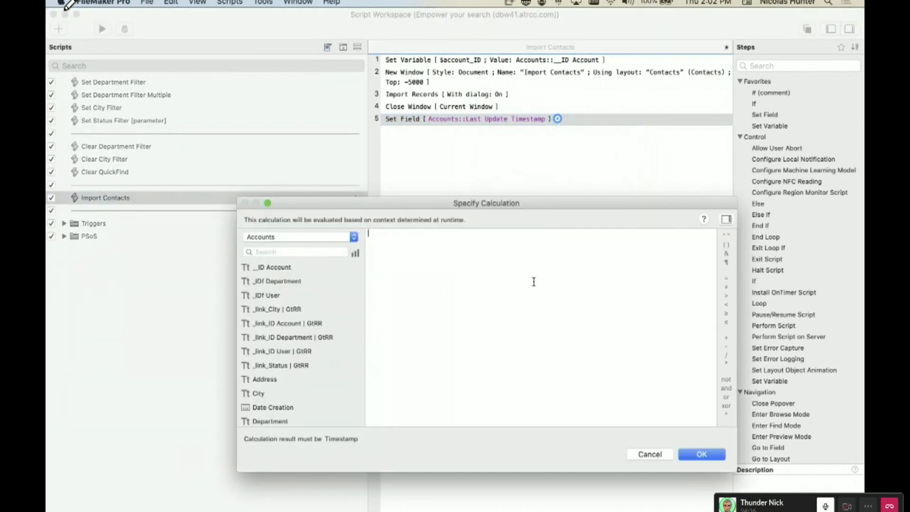
type("get")
key("Return")
type("cur")
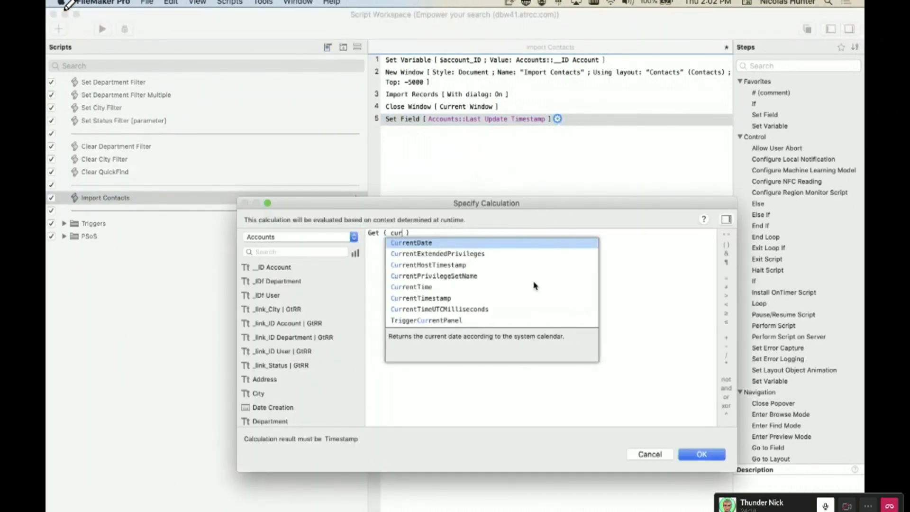
key("Down")
key("Down")
key("Down")
key("Down")
key("Down")
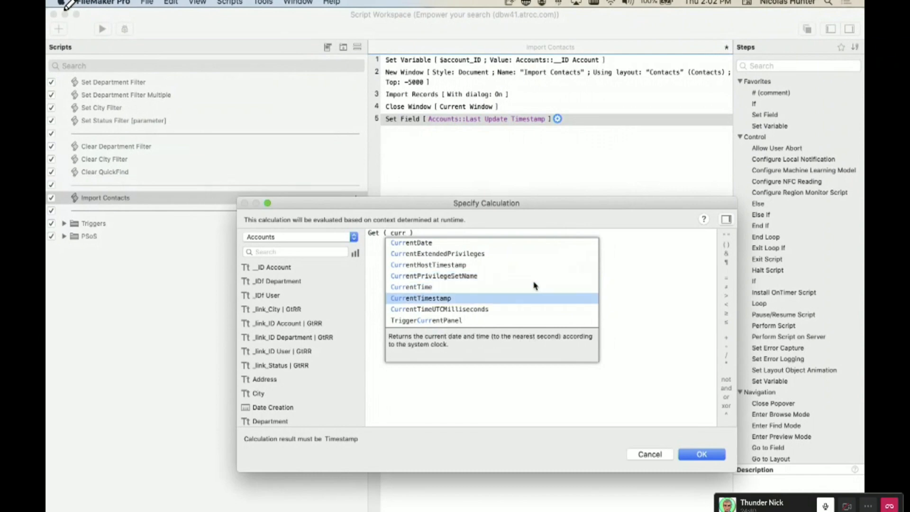
key("Return")
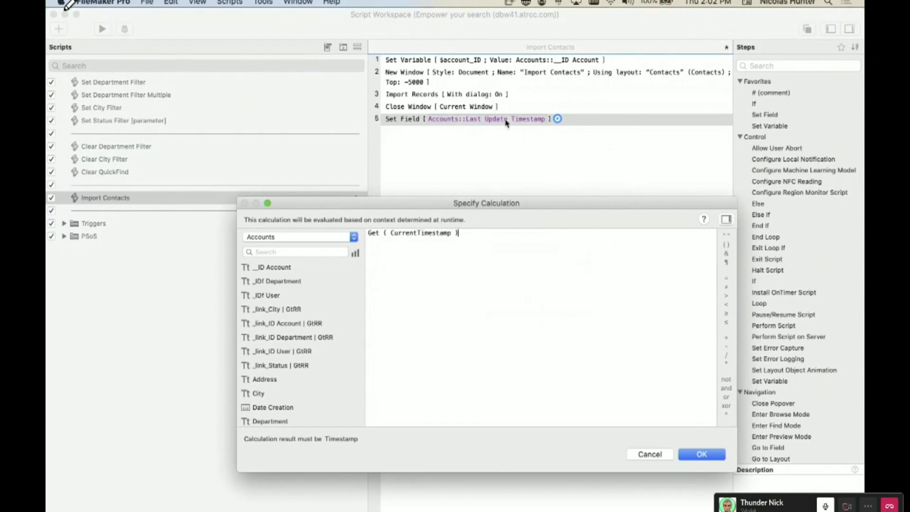
left_click_drag(490, 264, 309, 224)
type("1")
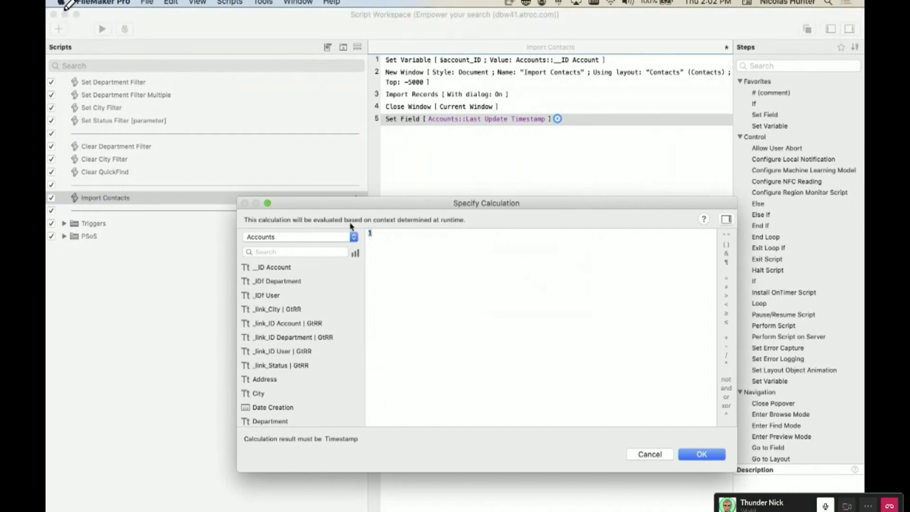
key("super+z")
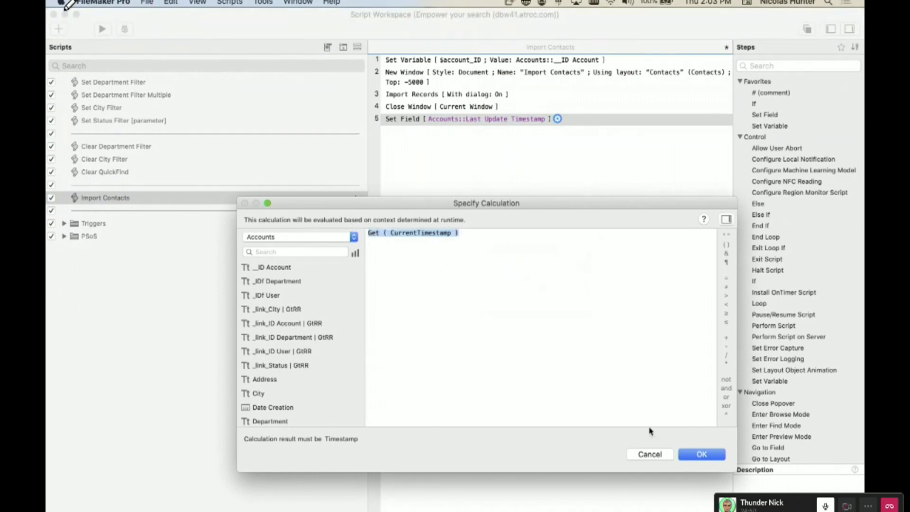
Confirm the calculation and save the script, then close the Script Workspace and return to the RC Consulting account layout
left_click(684, 455)
double_click(504, 30)
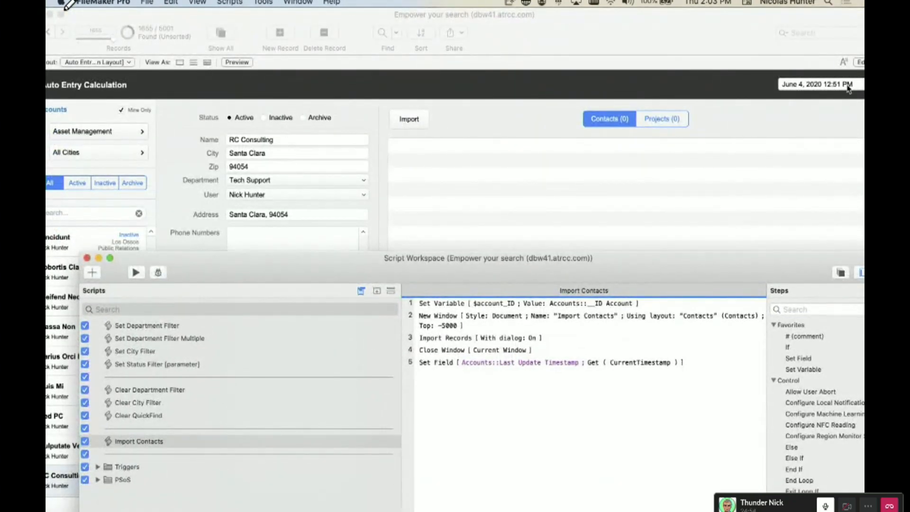
left_click_drag(602, 269, 586, 162)
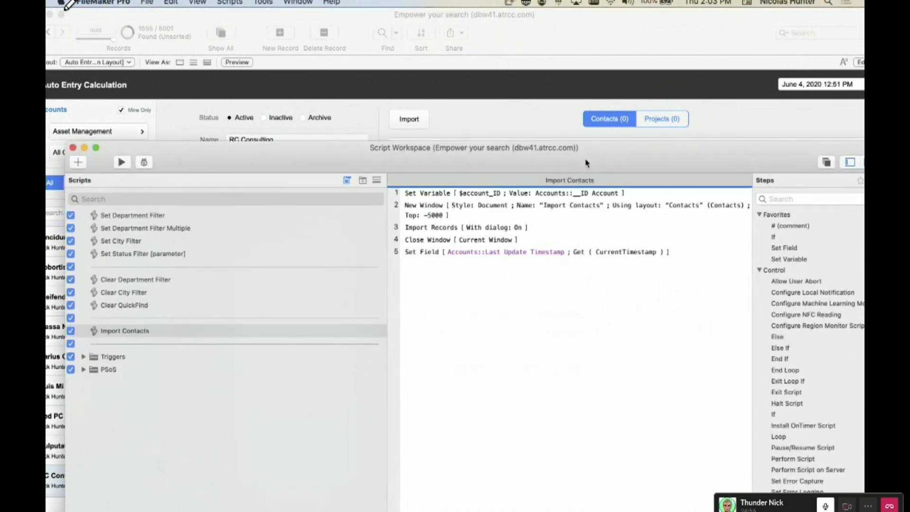
left_click(413, 256)
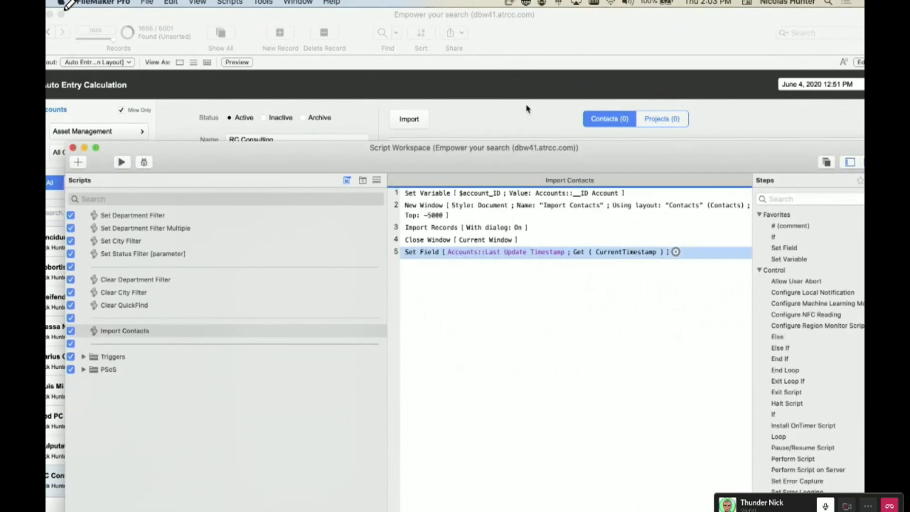
left_click(510, 109)
left_click_drag(508, 54, 529, 416)
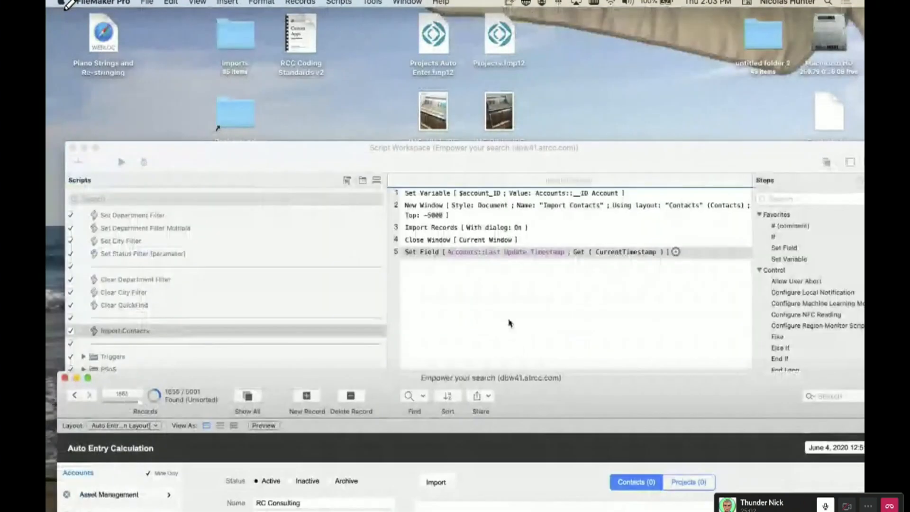
left_click(508, 320)
left_click(71, 149)
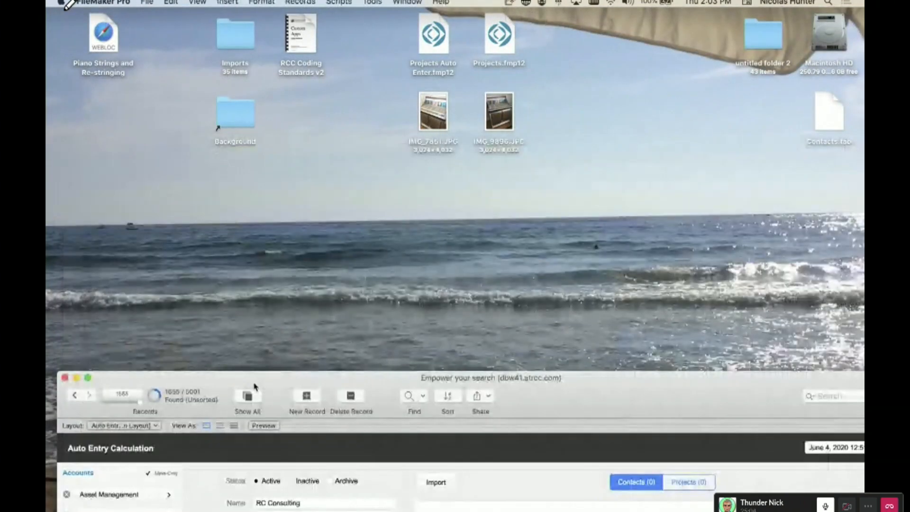
left_click_drag(246, 394, 245, 31)
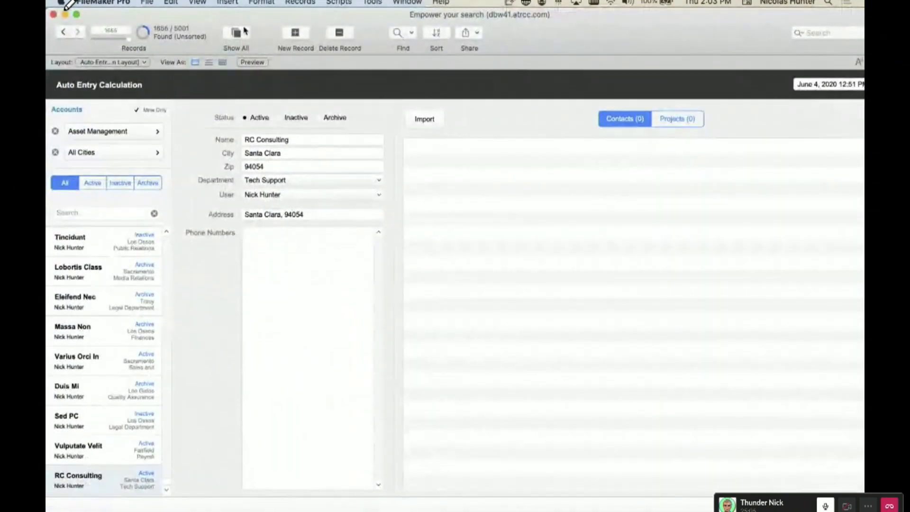
Run the account's contact import with tab-delimited Contacts.tab, keeping the auto-enter options on
left_click(426, 122)
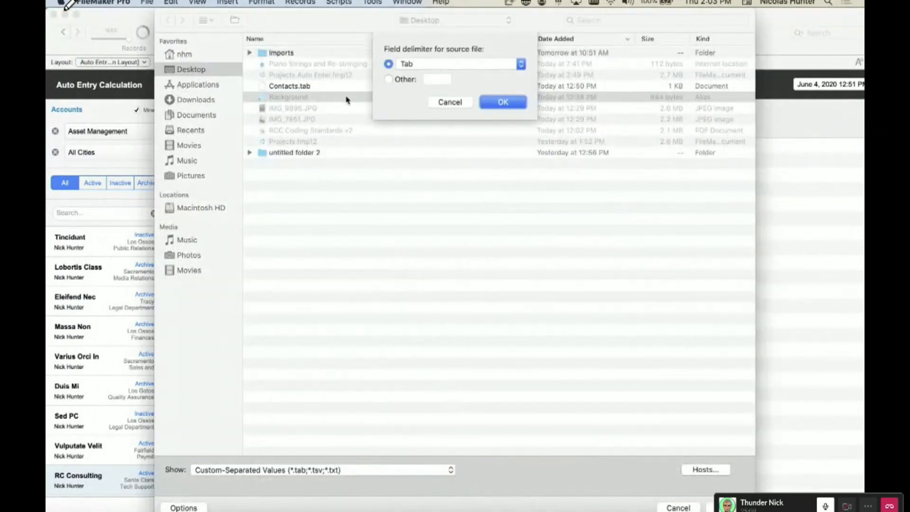
left_click(504, 100)
left_click(304, 85)
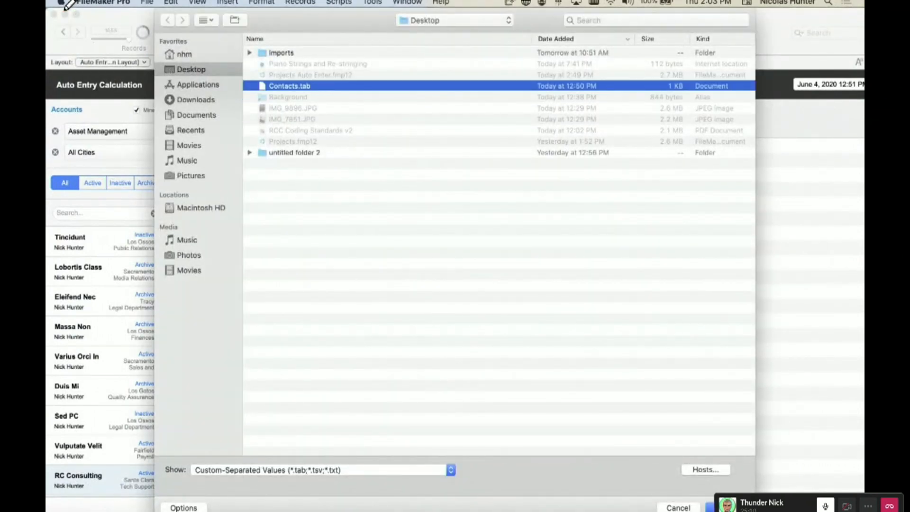
left_click(711, 508)
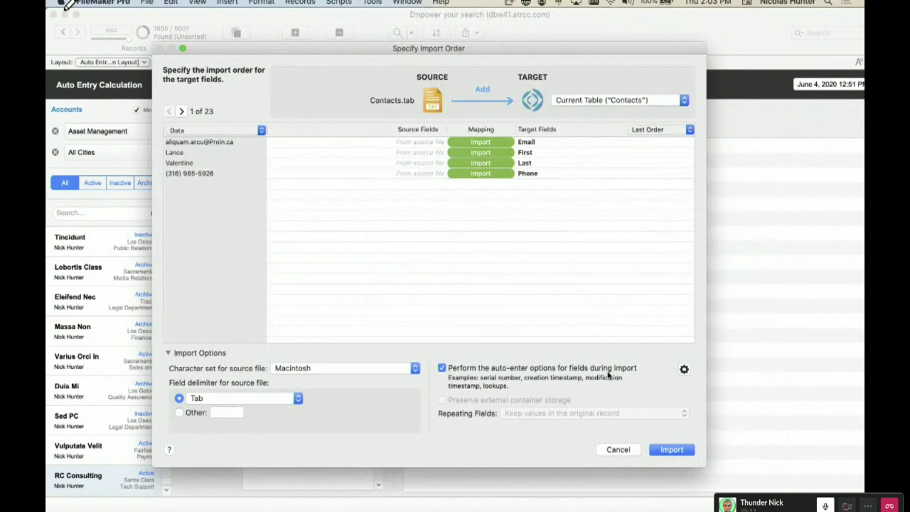
left_click(671, 449)
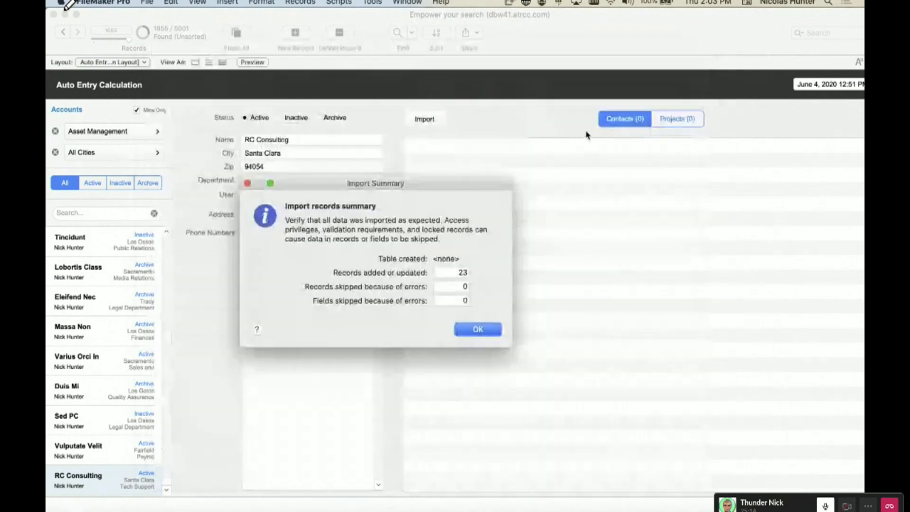
left_click(491, 328)
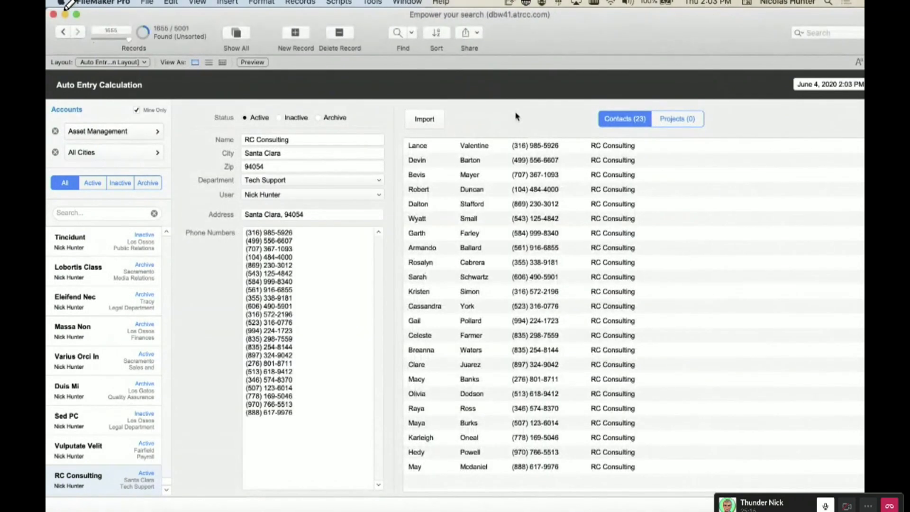
Examine the account's Phone Numbers list and the script's Set Field step, then commit the account record
left_click(308, 260)
left_click_drag(315, 412, 246, 236)
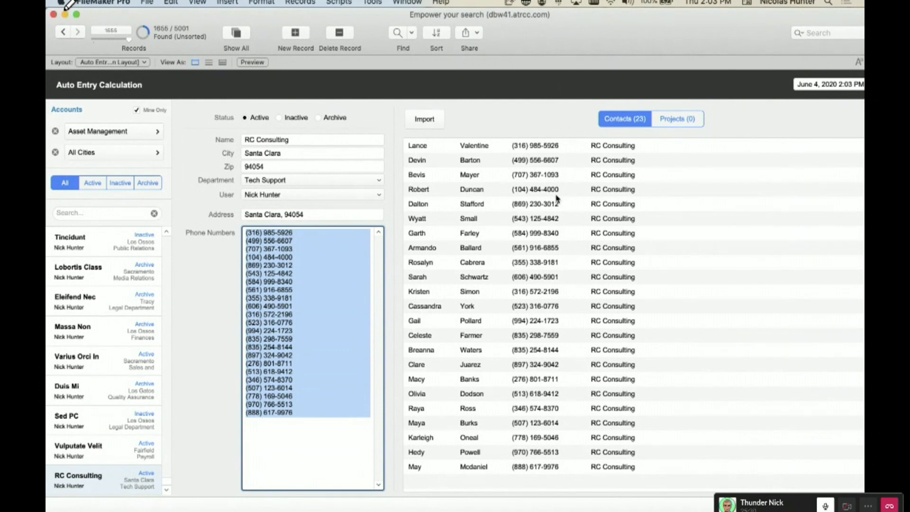
key("super+shift+s")
left_click(411, 123)
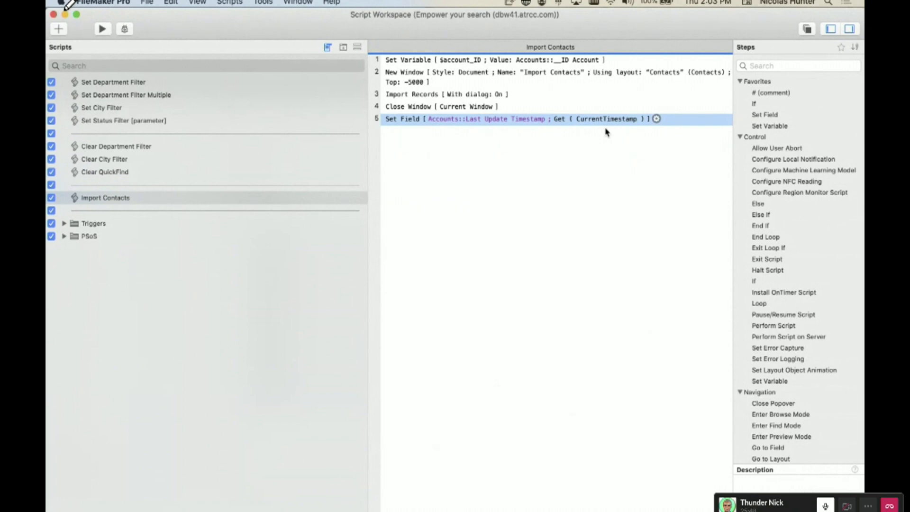
left_click_drag(566, 19, 640, 246)
left_click(603, 100)
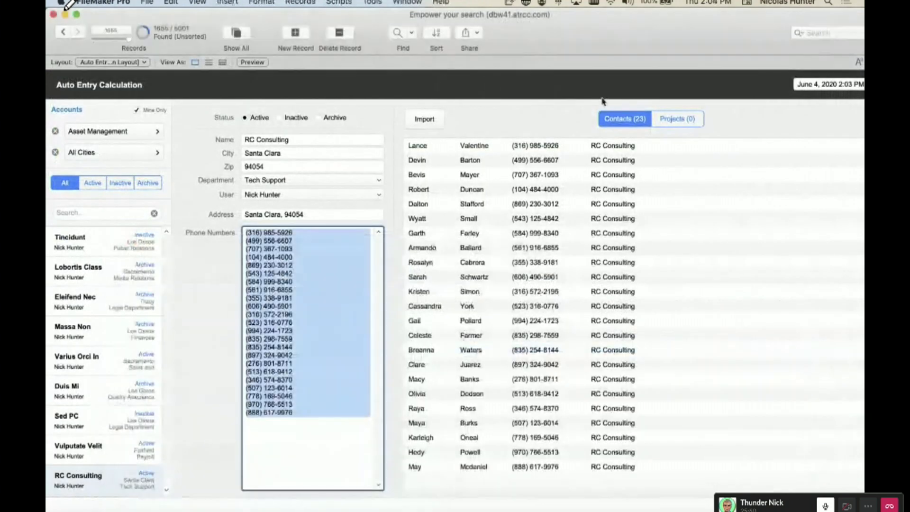
left_click(576, 122)
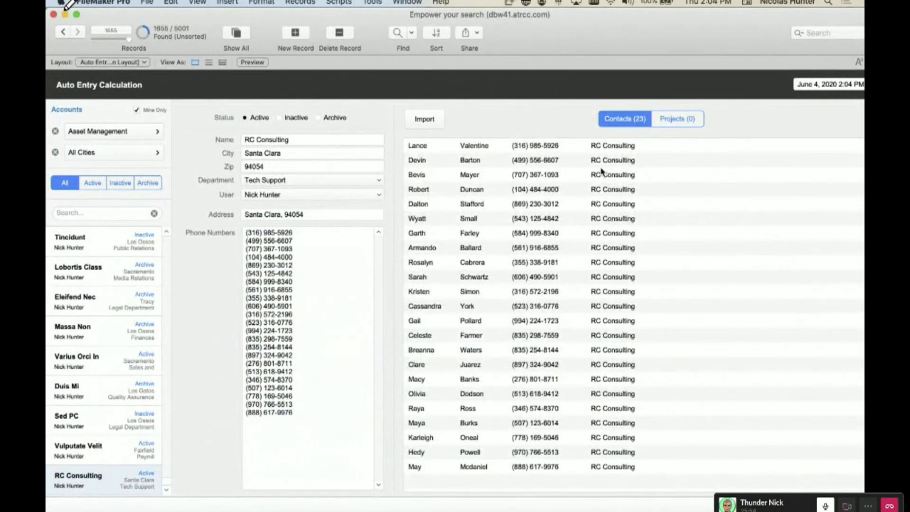
Reopen the Import Contacts script and review all five steps, widening the script editing area
key("super+shift+s")
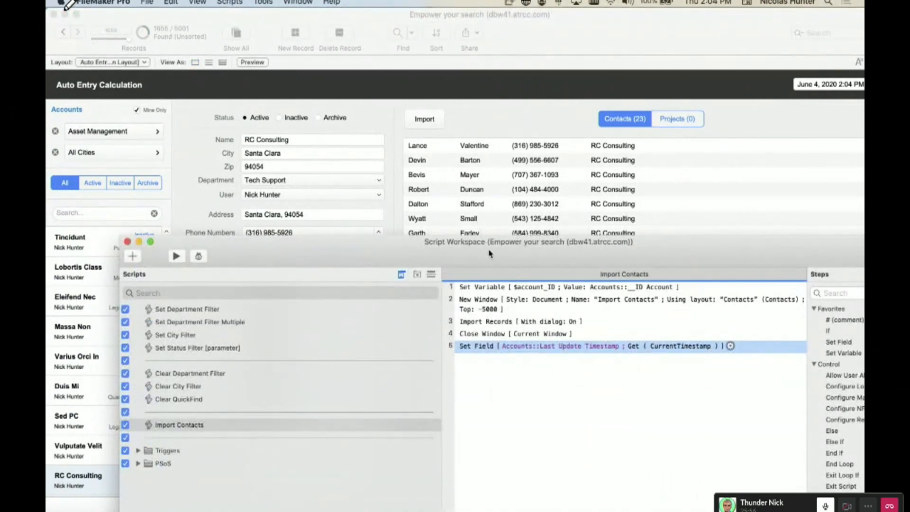
left_click_drag(490, 254, 390, 31)
left_click(373, 67, "shift")
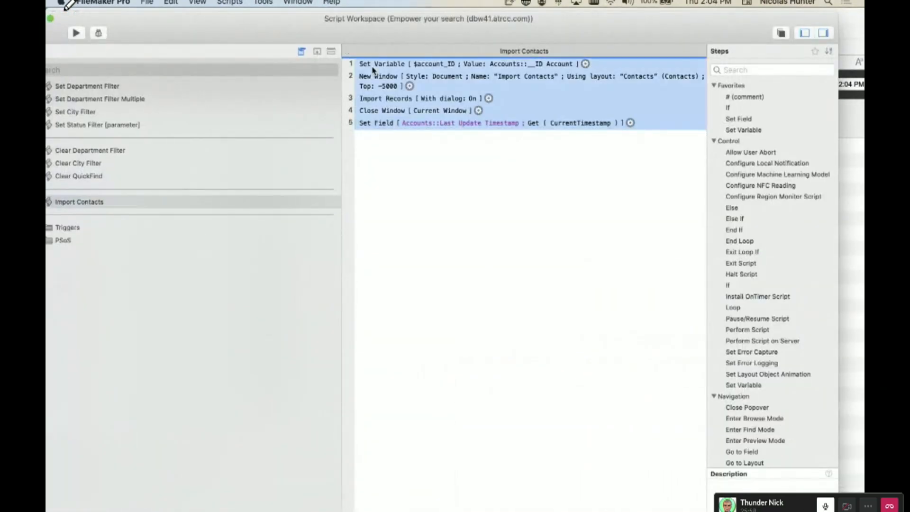
left_click(418, 182)
left_click(375, 65)
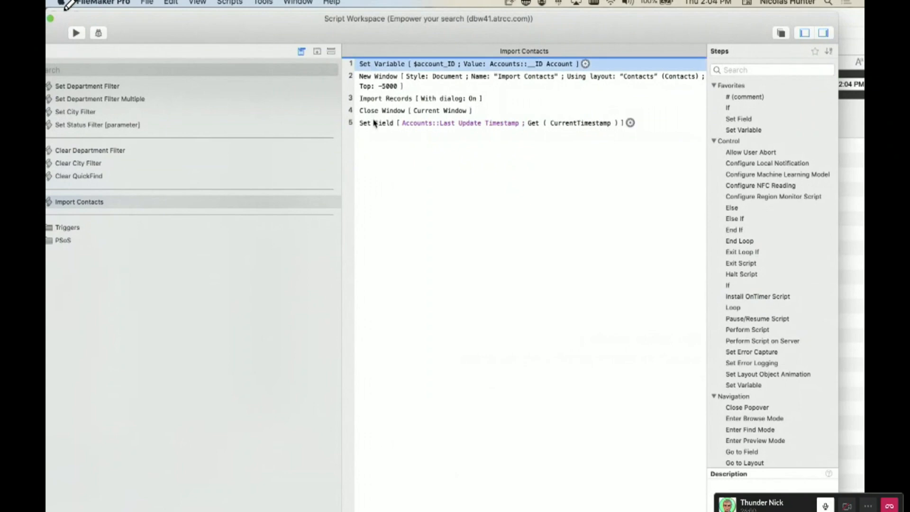
left_click(375, 124, "shift")
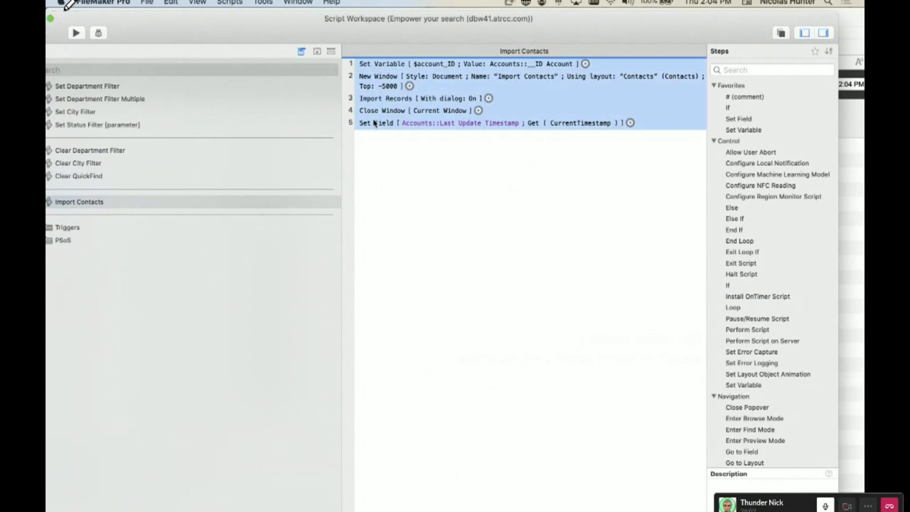
left_click_drag(339, 143, 190, 180)
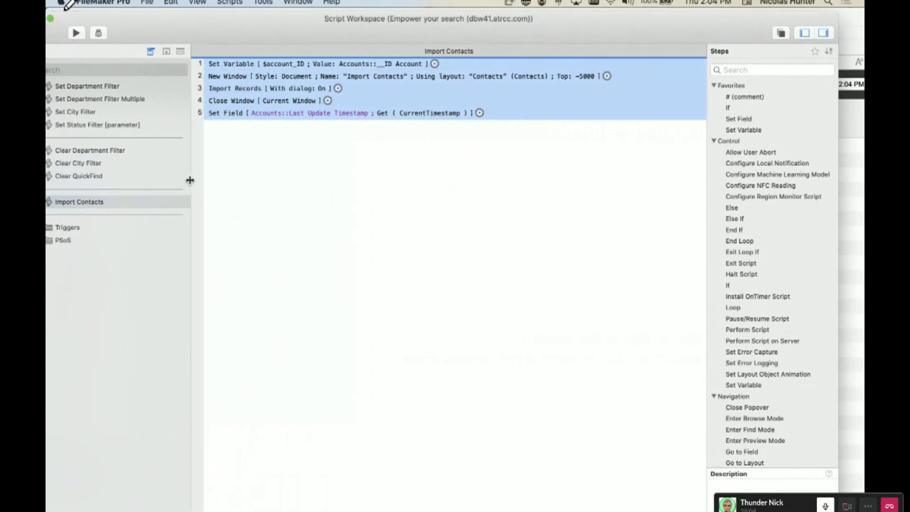
left_click(308, 199)
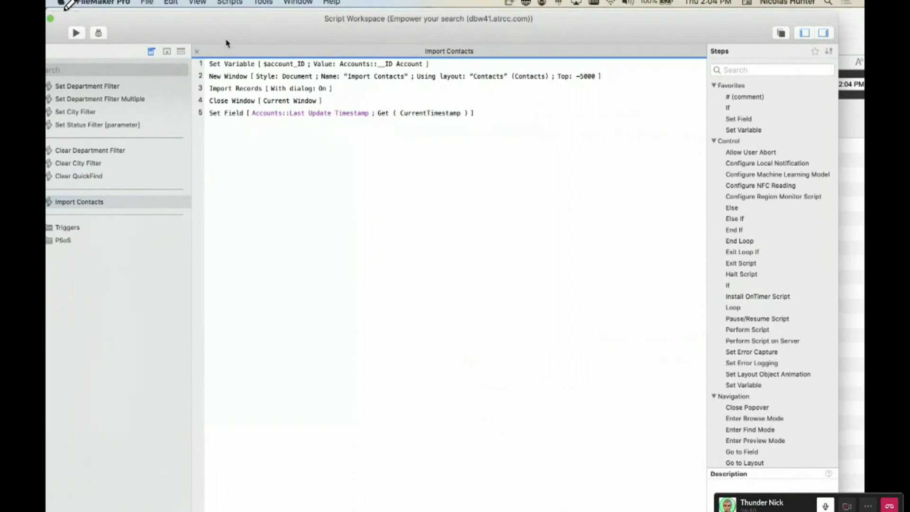
left_click_drag(226, 41, 287, 70)
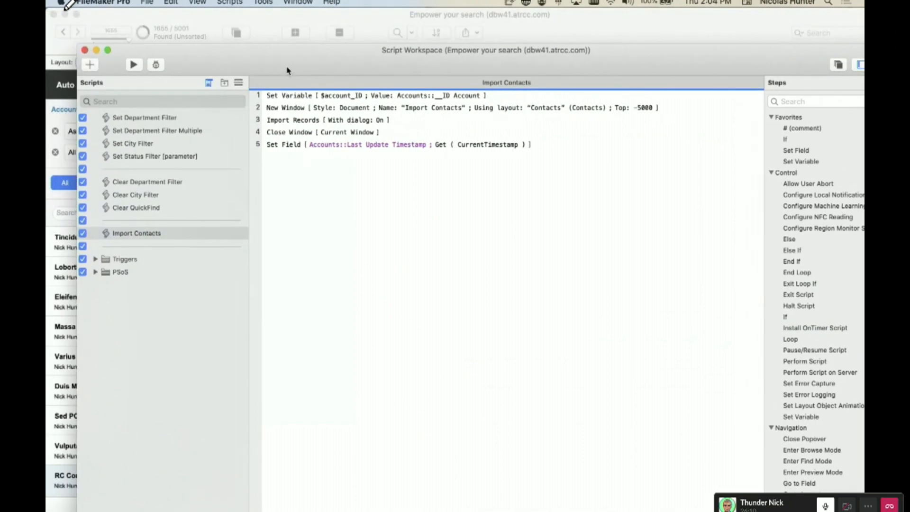
Add a Replace Field Contents step after Import Records, targeting the Contacts::_IDf Account field
left_click(287, 121)
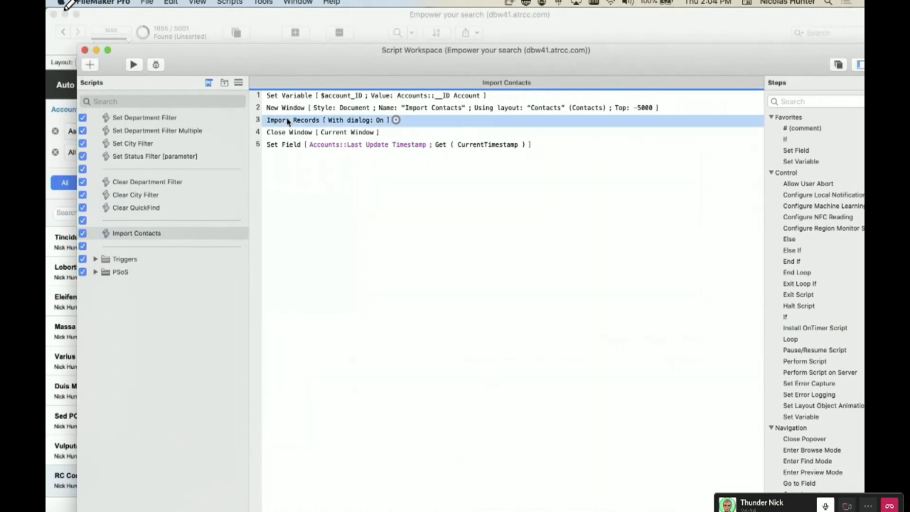
type("repl")
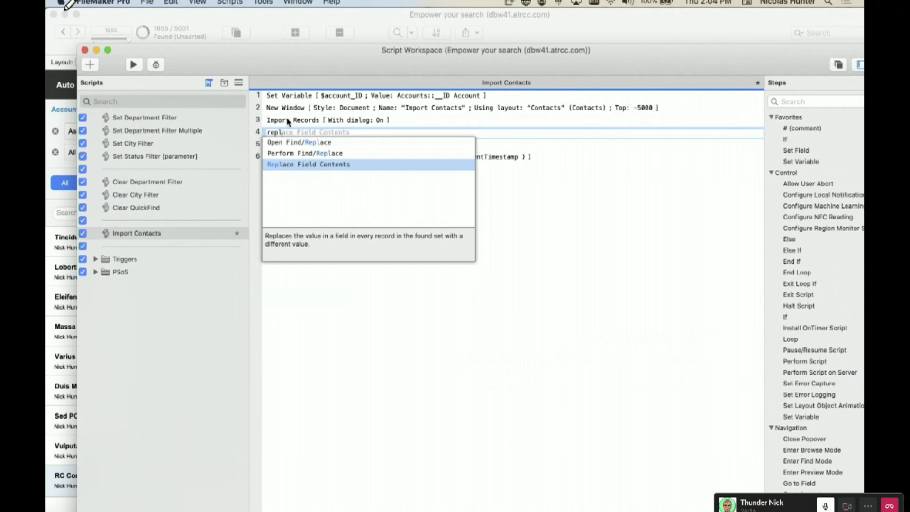
type("ace")
key("Return")
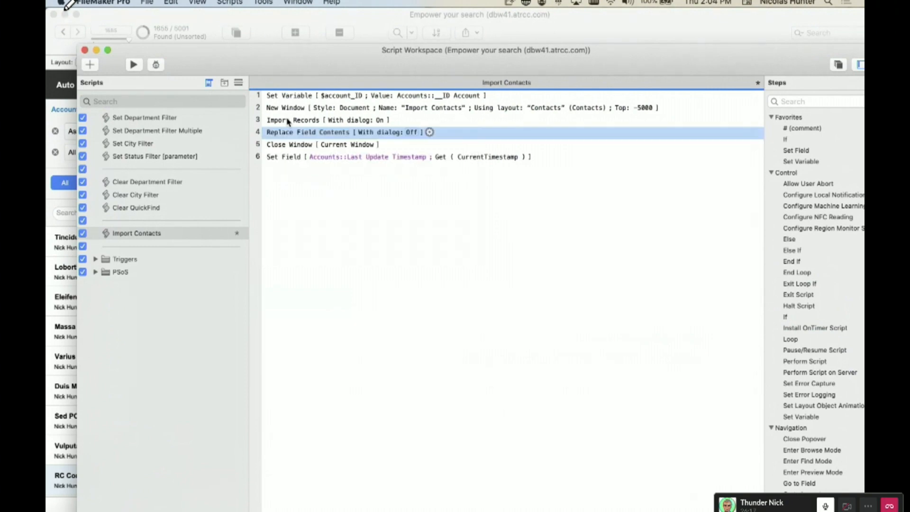
left_click(429, 133)
left_click(471, 157)
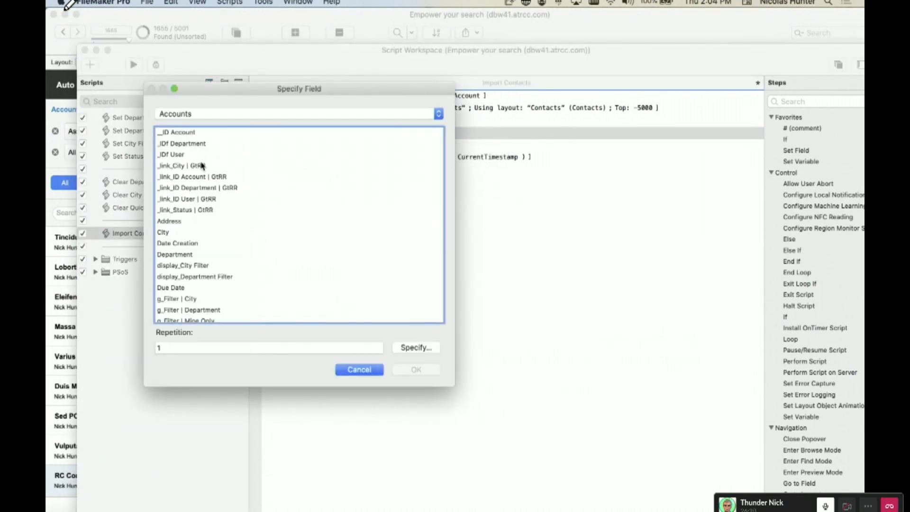
left_click(201, 113)
left_click(190, 177)
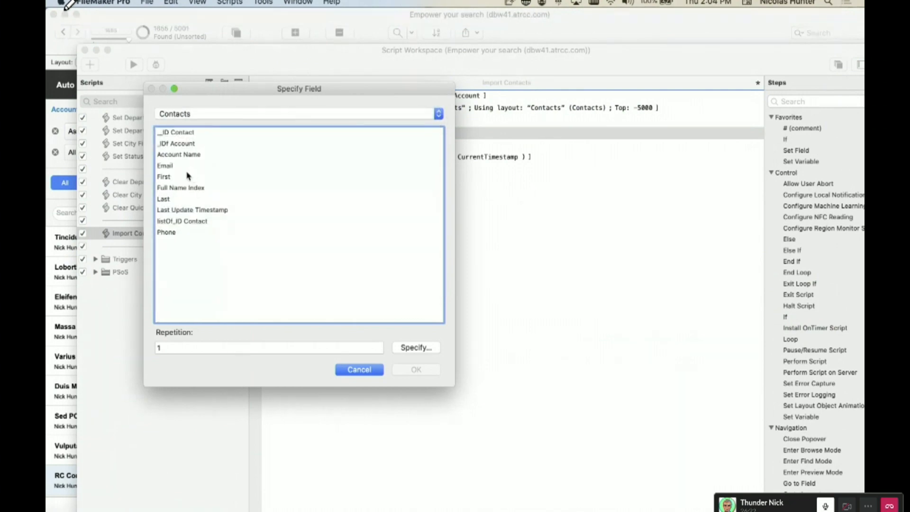
double_click(185, 144)
Set the Replace Field Contents step to replace with the calculated result $account_ID
double_click(372, 99)
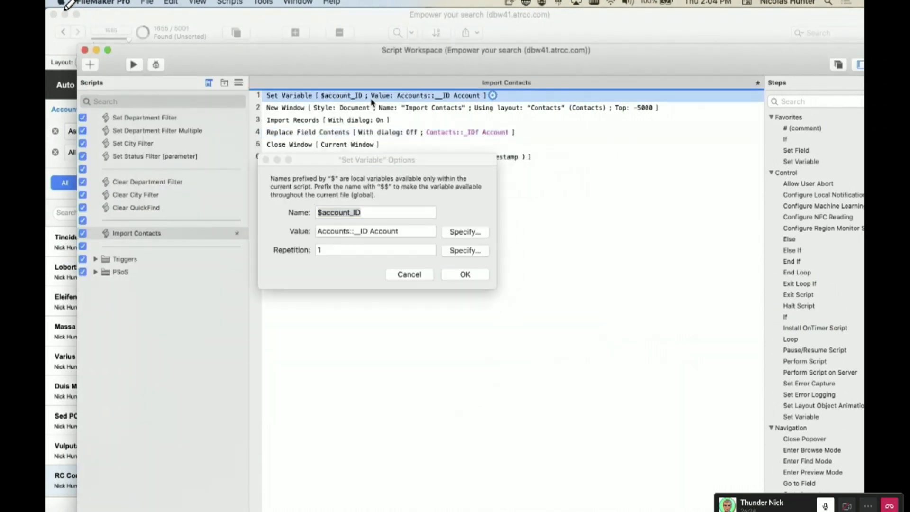
left_click(409, 274)
left_click(521, 132)
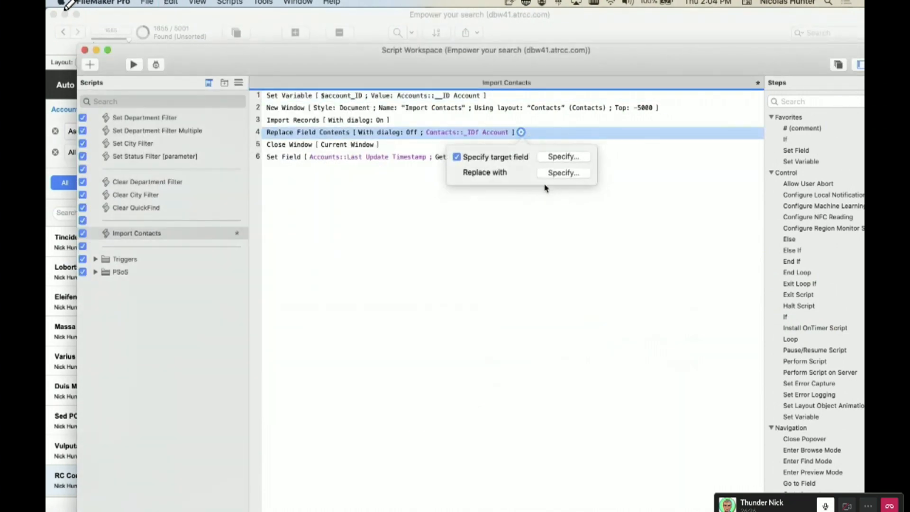
left_click(563, 173)
left_click(360, 270)
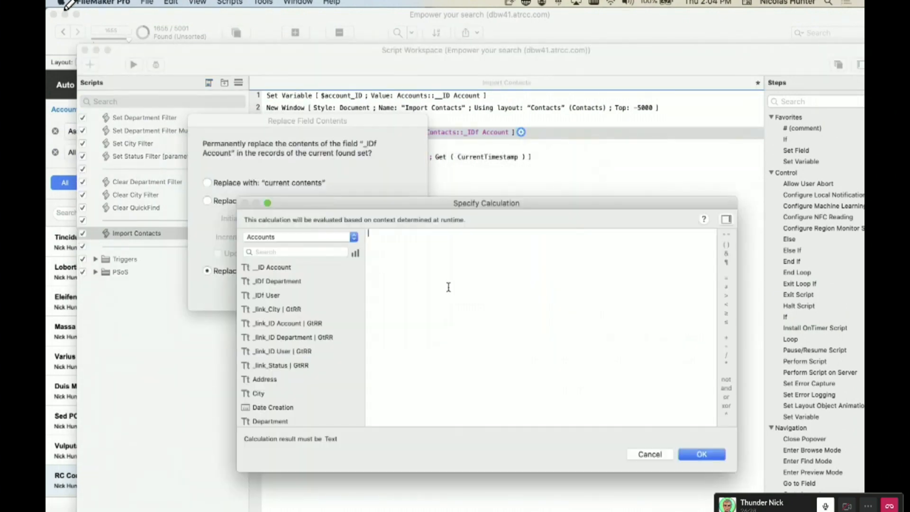
type("$account_ID")
left_click(701, 454)
left_click(350, 298)
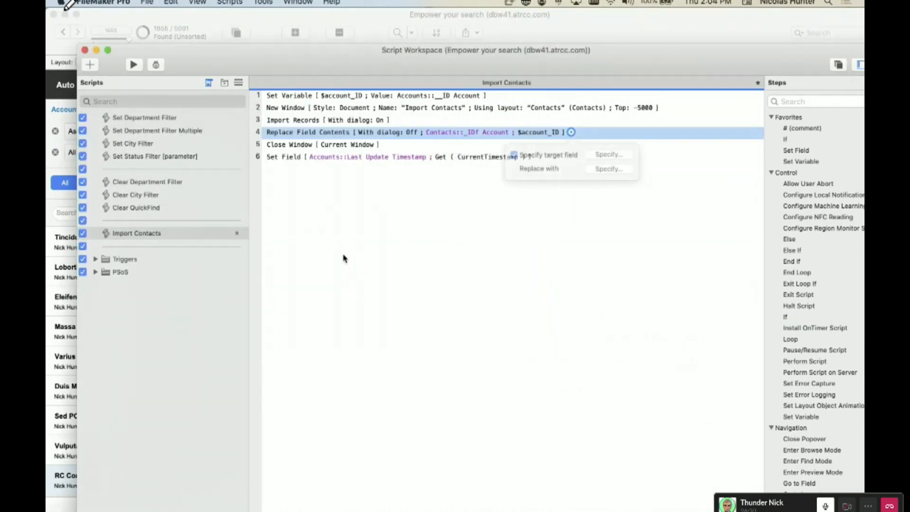
Duplicate the Last Update Timestamp Set Field step and retarget the copy to Accounts::Number of Contacts
left_click(289, 157)
key("super+d")
left_click(335, 170)
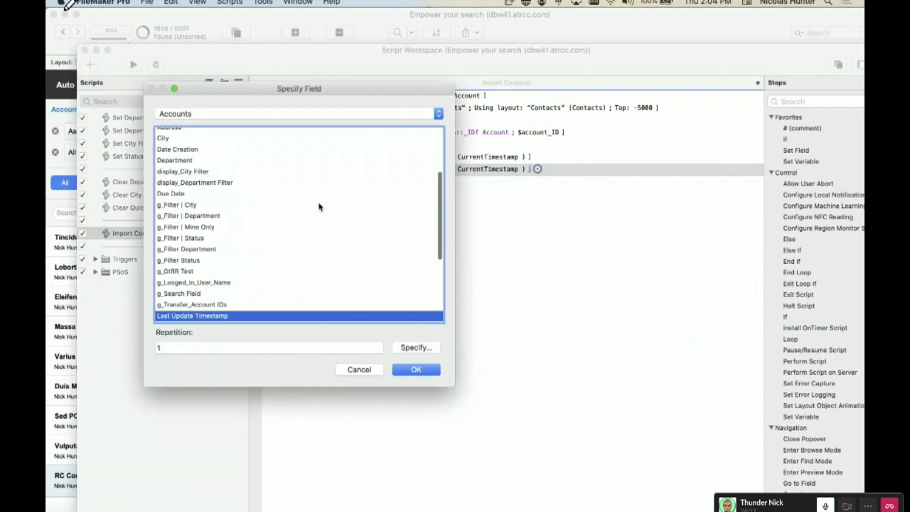
left_click(212, 287)
type("nu")
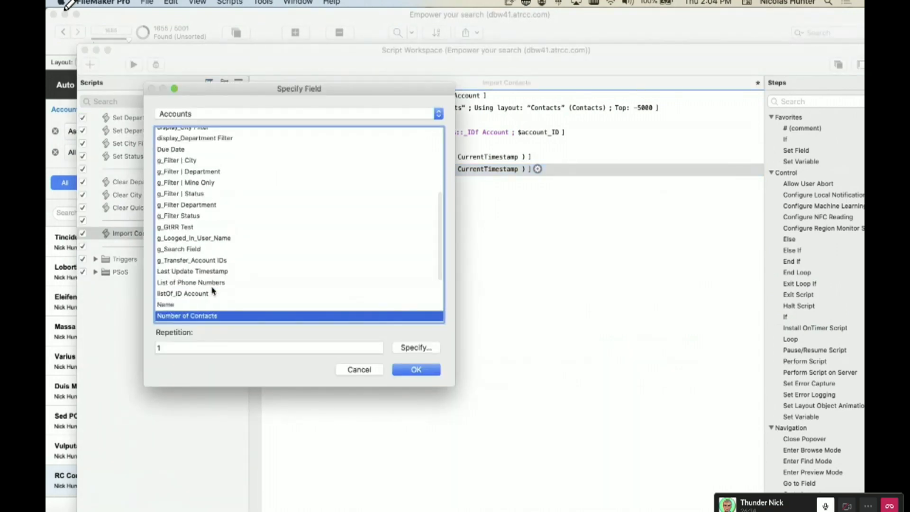
double_click(210, 317)
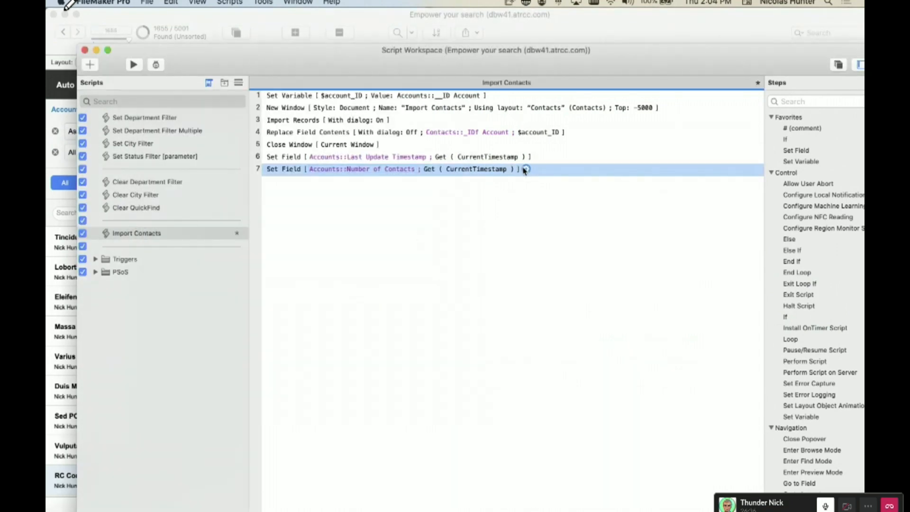
Set the Number of Contacts step's calculated result to Count ( Contacts::__ID Contact )
left_click(526, 168)
left_click(578, 211)
left_click_drag(463, 260, 336, 191)
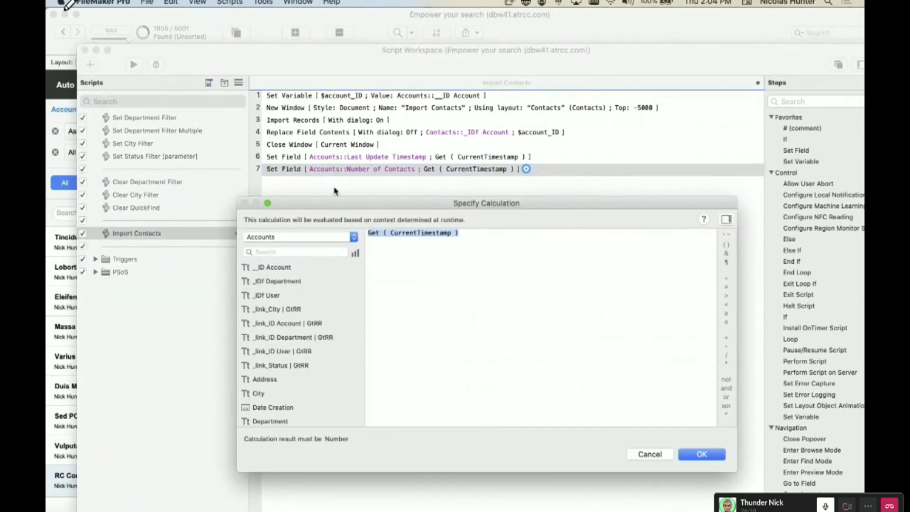
type("Count ( field {; field...} )")
key("Return")
left_click(275, 236)
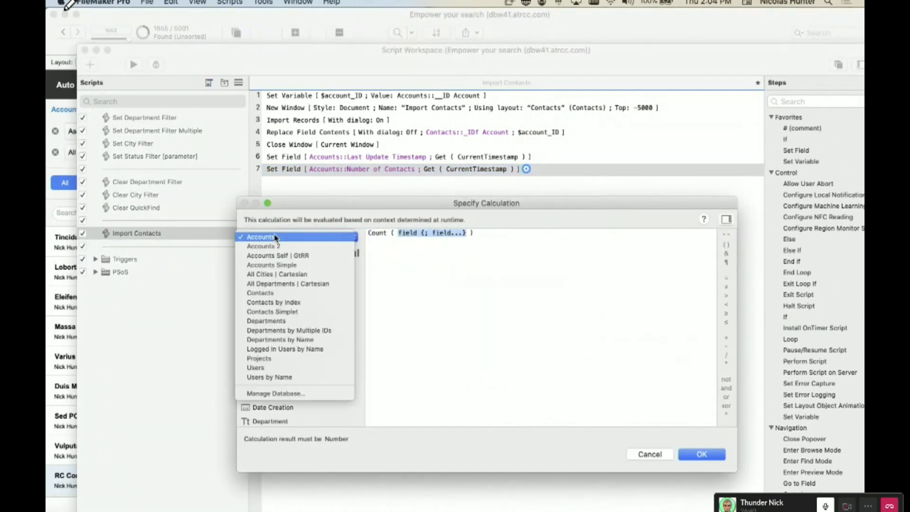
left_click(299, 293)
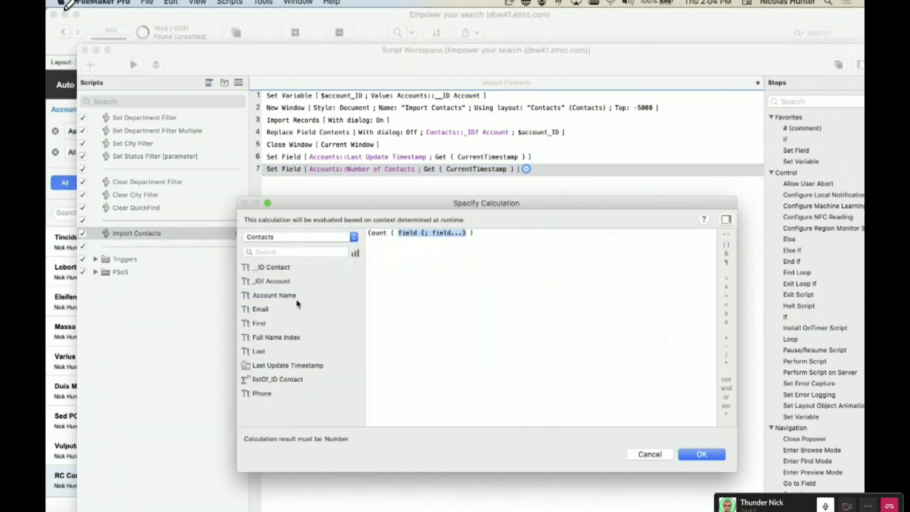
double_click(285, 267)
left_click(702, 455)
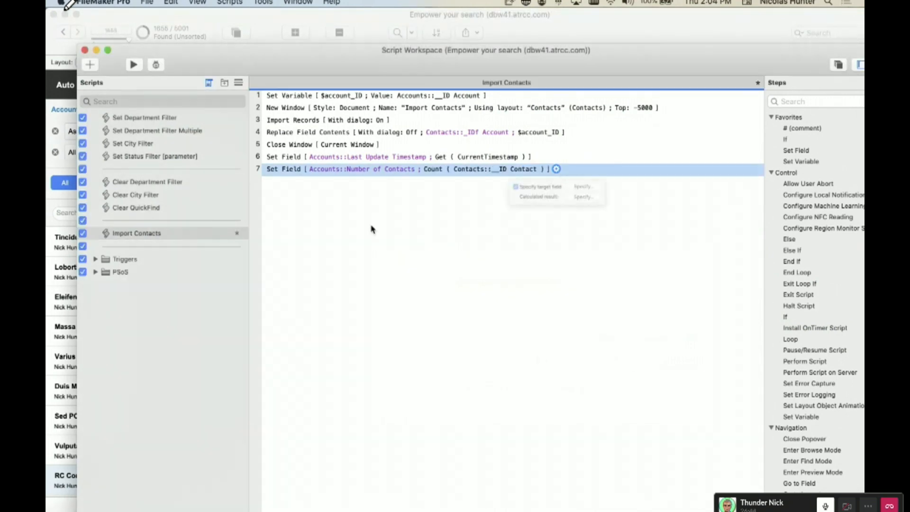
Duplicate the Number of Contacts Set Field step and retarget the copy to Accounts::List of Phone Numbers
left_click(283, 171)
key("super+d")
left_click(364, 182)
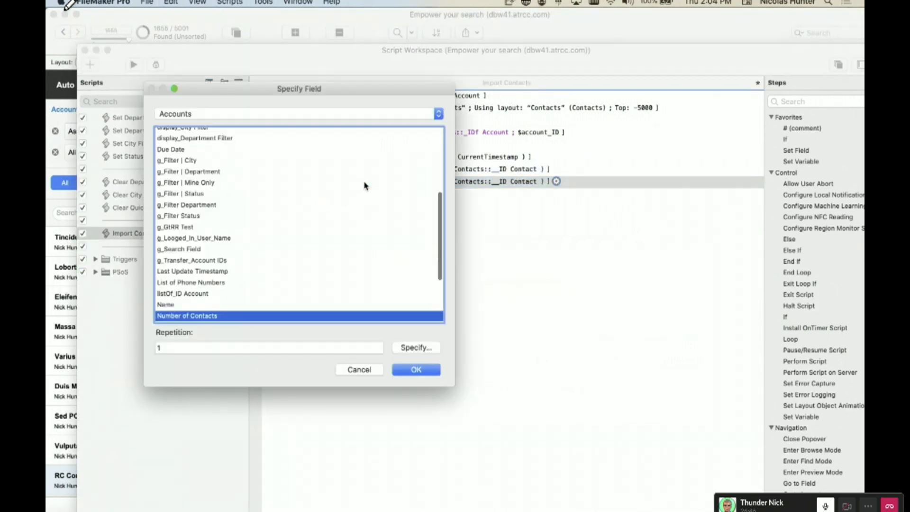
scroll(195, 237, "down", 2)
scroll(181, 307, "down", 3)
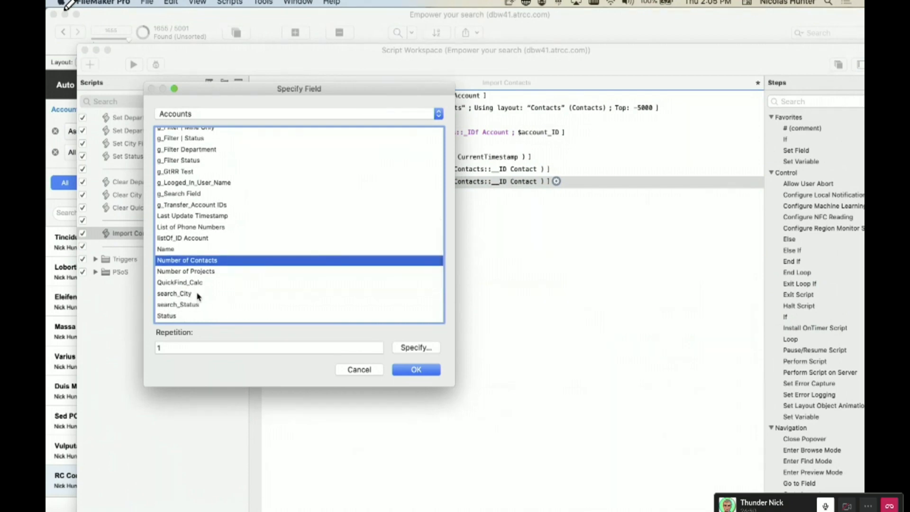
left_click(198, 294)
key("l")
key("i")
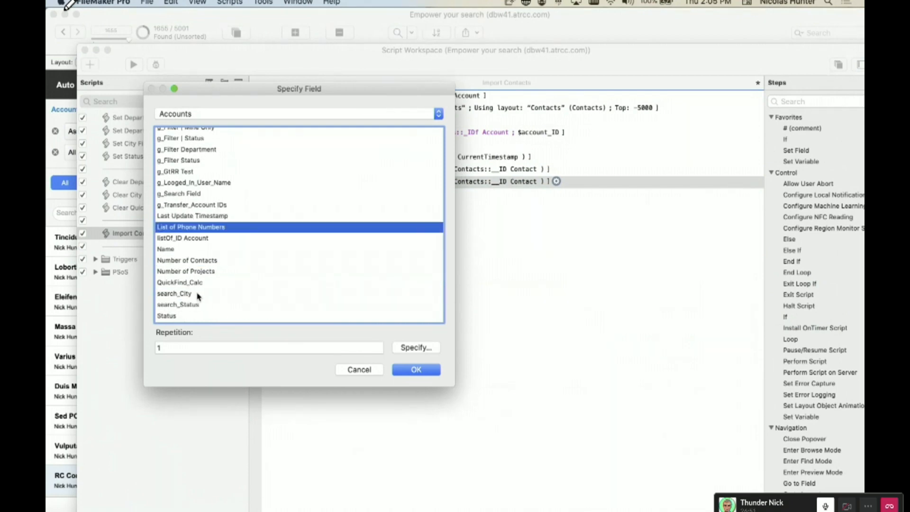
double_click(191, 230)
Set the List of Phone Numbers step's calculated result to List ( Contacts::Phone ) and save the script
left_click(567, 181)
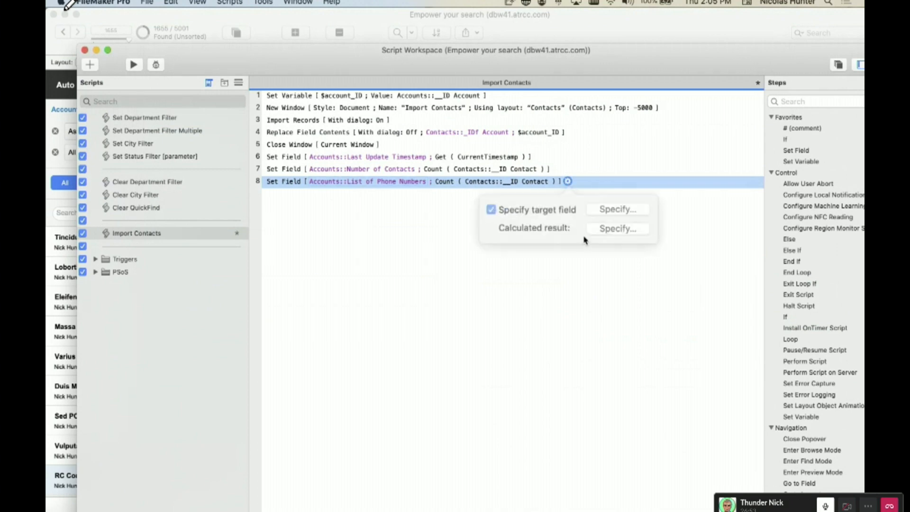
left_click(609, 222)
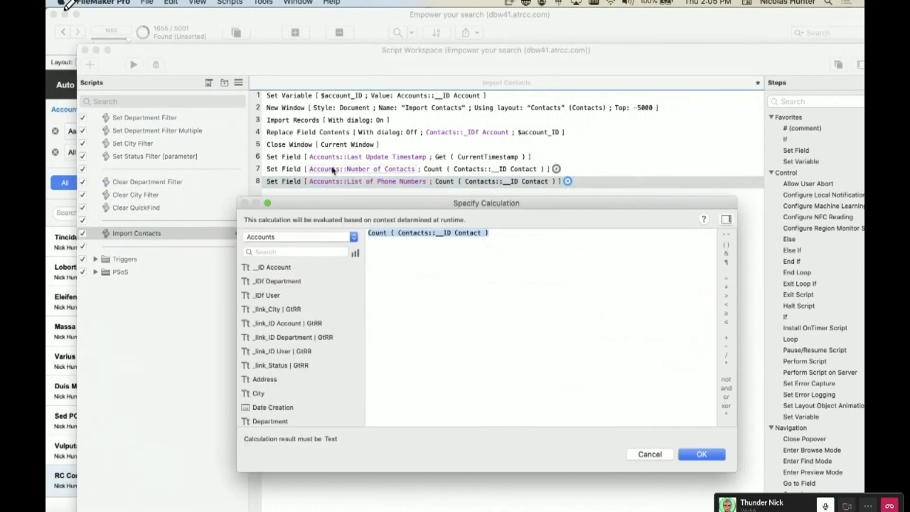
type("Li")
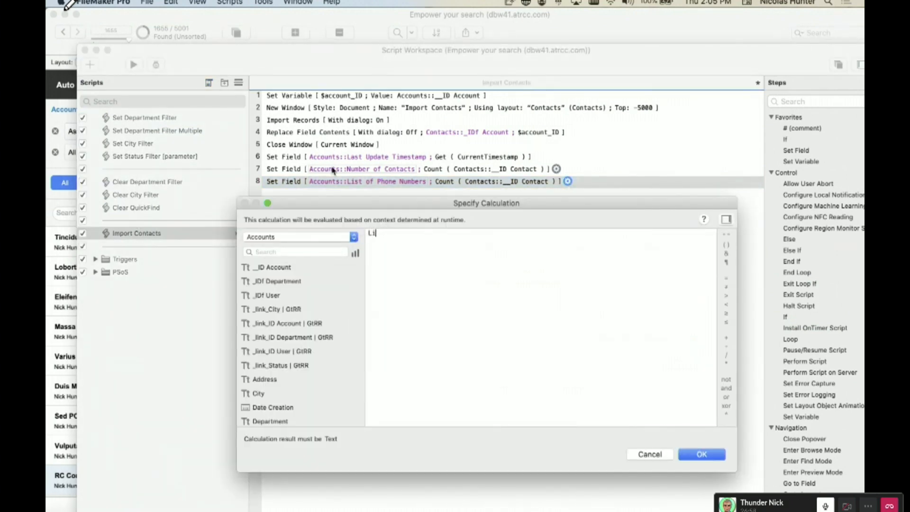
type("osst")
key("Return")
left_click(317, 237)
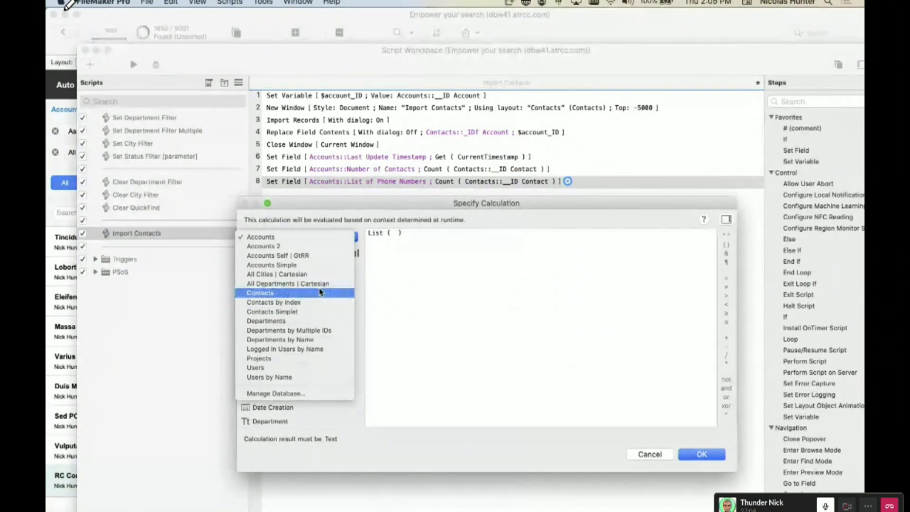
left_click(303, 293)
double_click(278, 395)
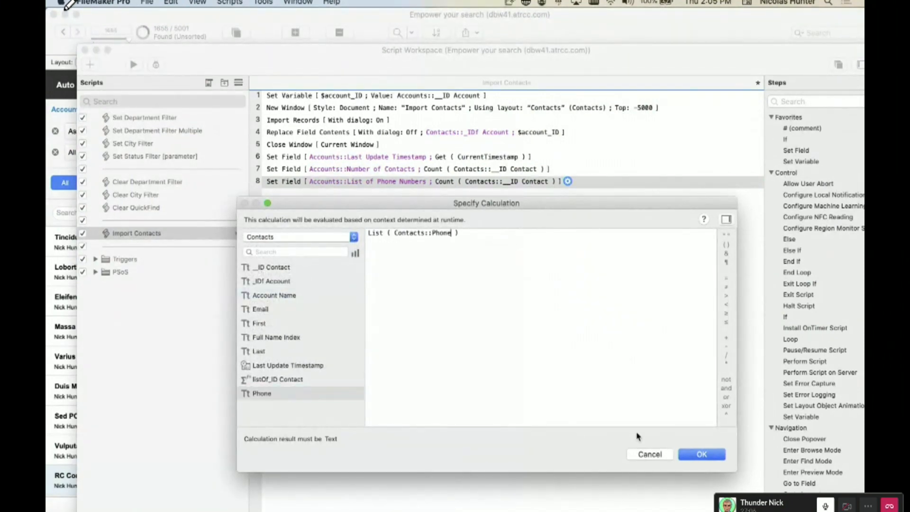
left_click(701, 454)
left_click(382, 244)
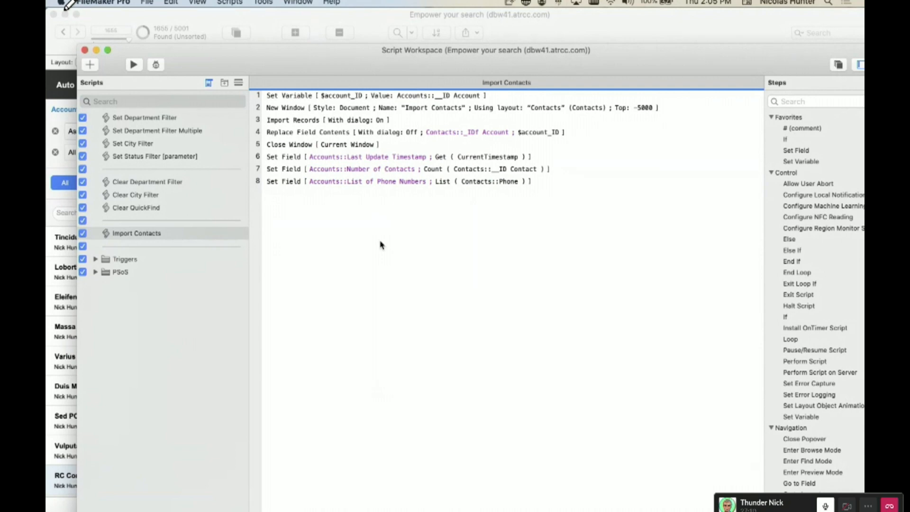
Delete the Replace Field Contents step and the Set Field steps for Number of Contacts and List of Phone Numbers, then save the script
left_click(283, 183)
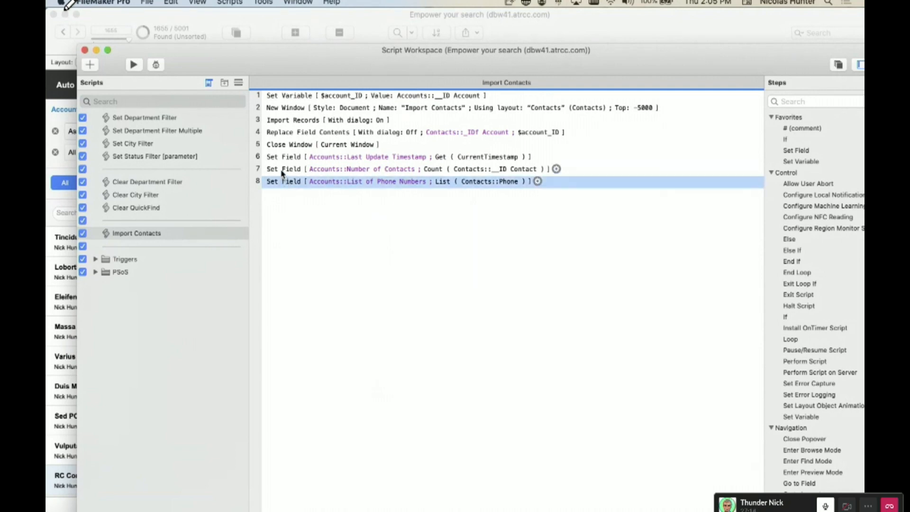
left_click(284, 171, "super")
left_click(284, 134, "super")
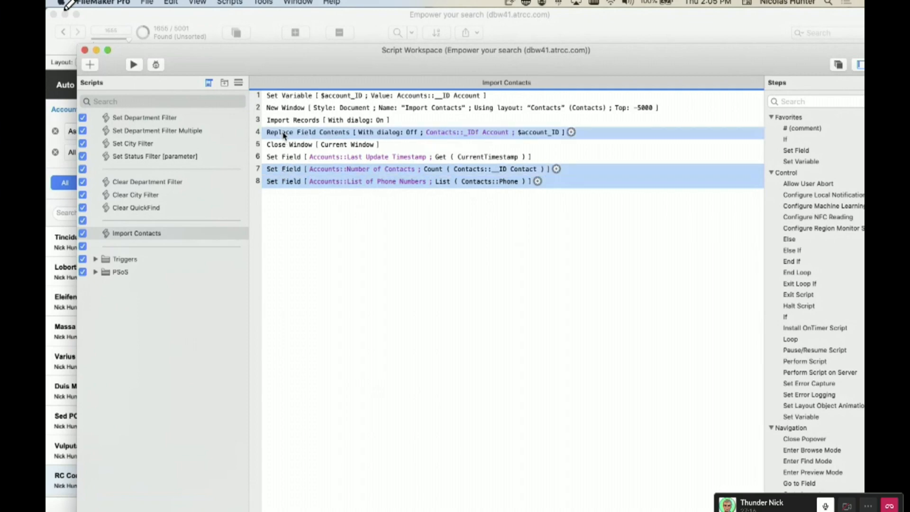
left_click(310, 220)
left_click(269, 133)
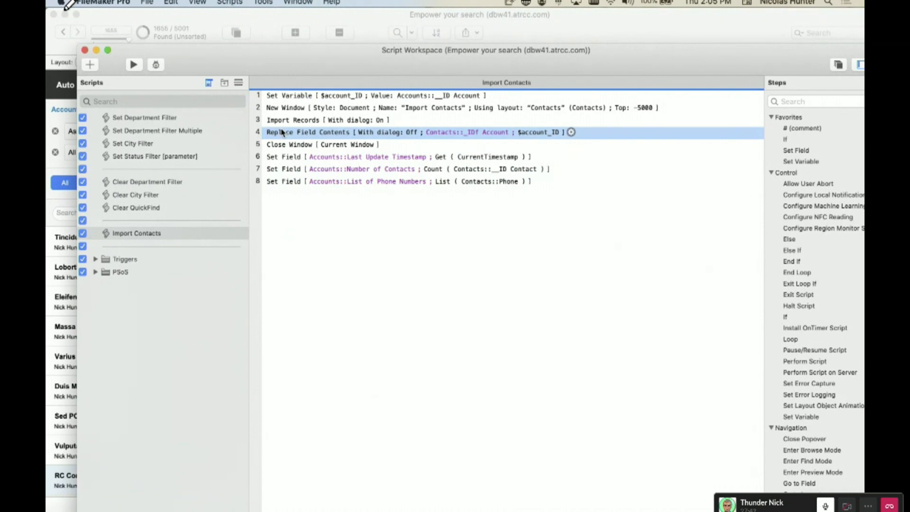
key("BackSpace")
left_click_drag(296, 163, 295, 171)
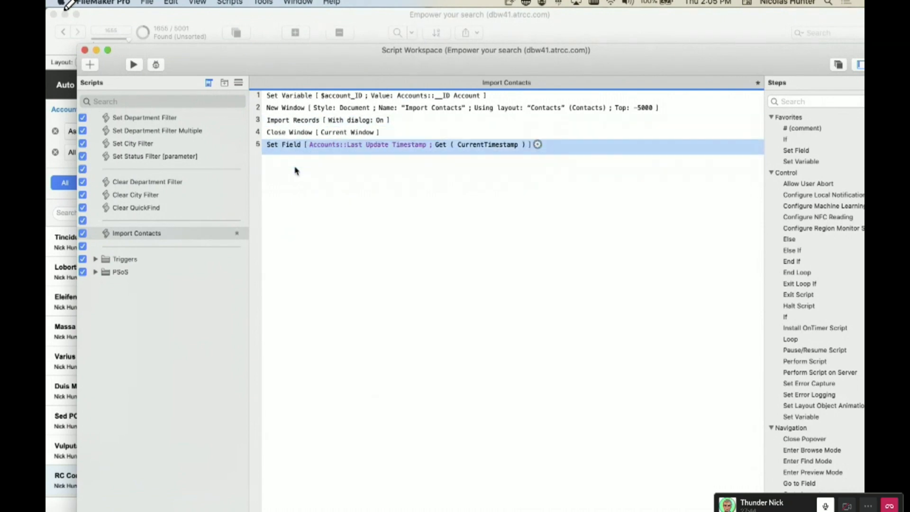
key("BackSpace")
key("super+s")
Return to the account layout and open the auto-enter calculation of the Accounts table's Number of Contacts field for review
left_click_drag(365, 57, 382, 153)
left_click_drag(344, 240, 336, 189)
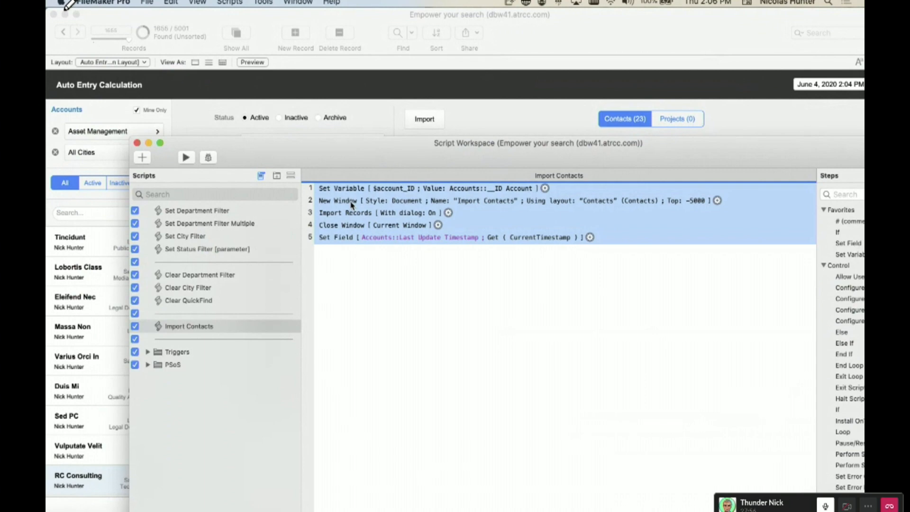
left_click(467, 100)
key("shift+super+d")
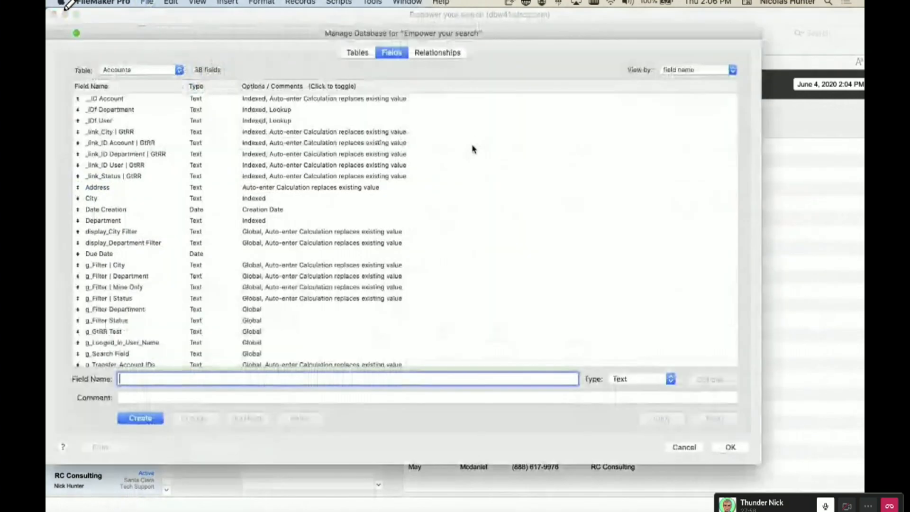
scroll(409, 226, "down", 6)
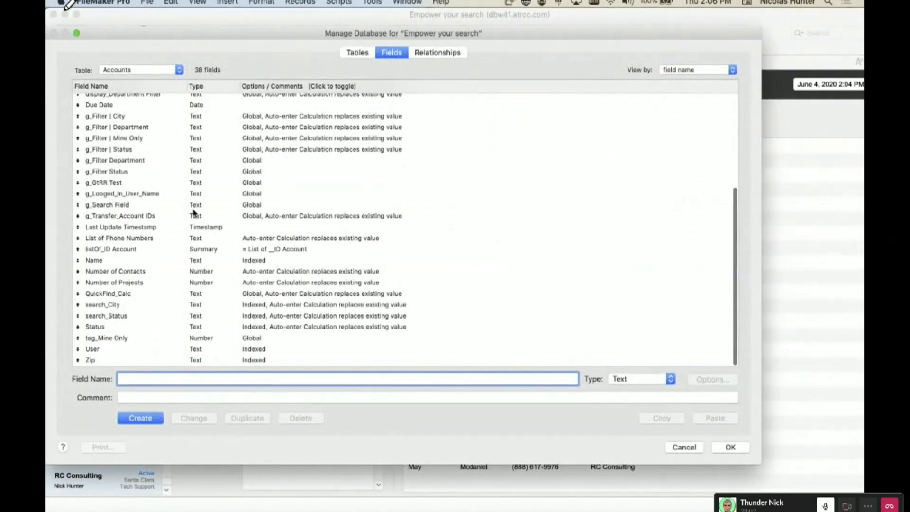
left_click(210, 219)
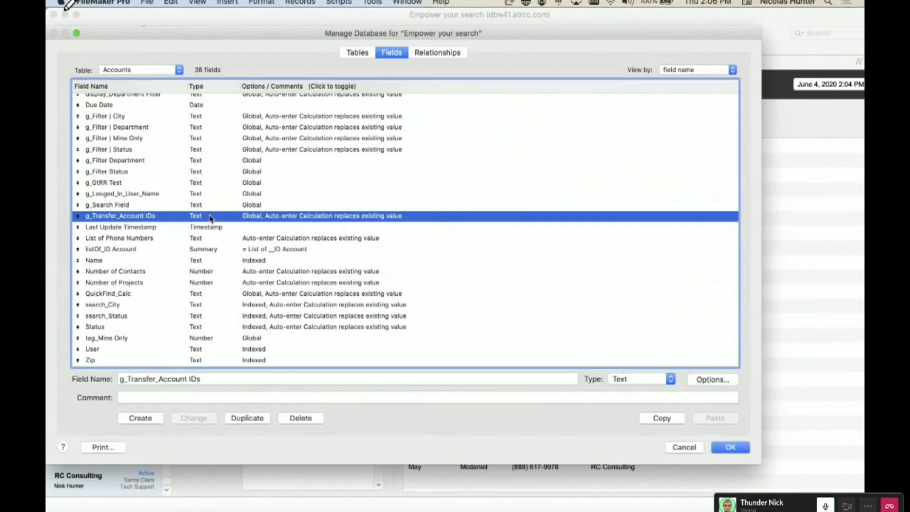
key("n")
key("Down")
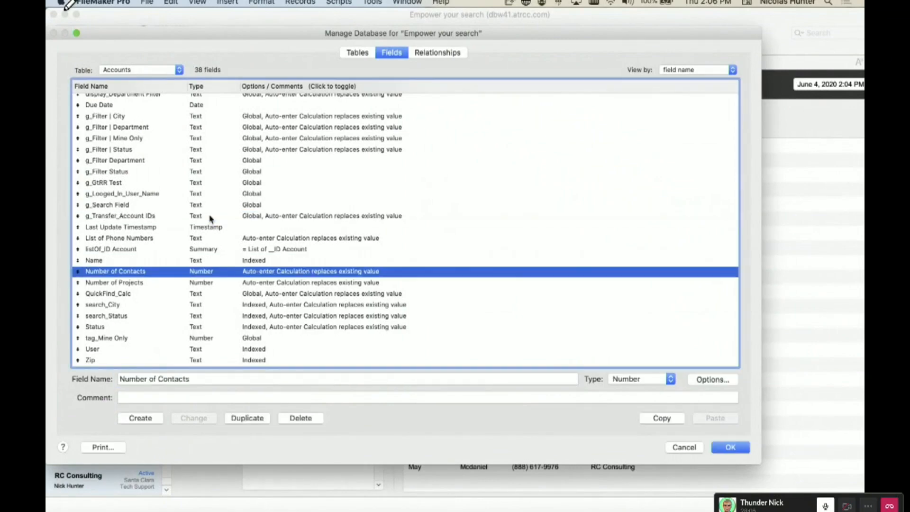
double_click(197, 272)
left_click(557, 286)
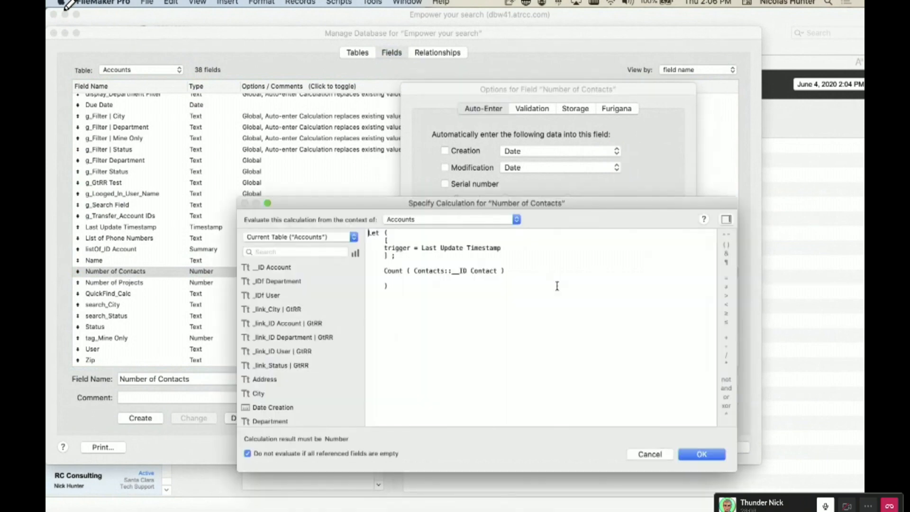
Close the Number of Contacts calculation and its field options unchanged, and locate Last Update Timestamp and List of Phone Numbers in the Accounts table
key("Escape")
key("Escape")
left_click(178, 243)
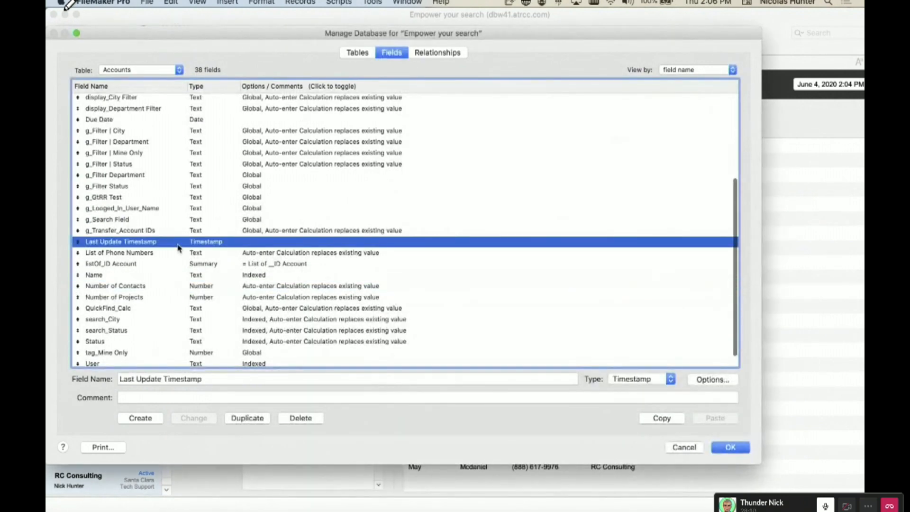
left_click(176, 253)
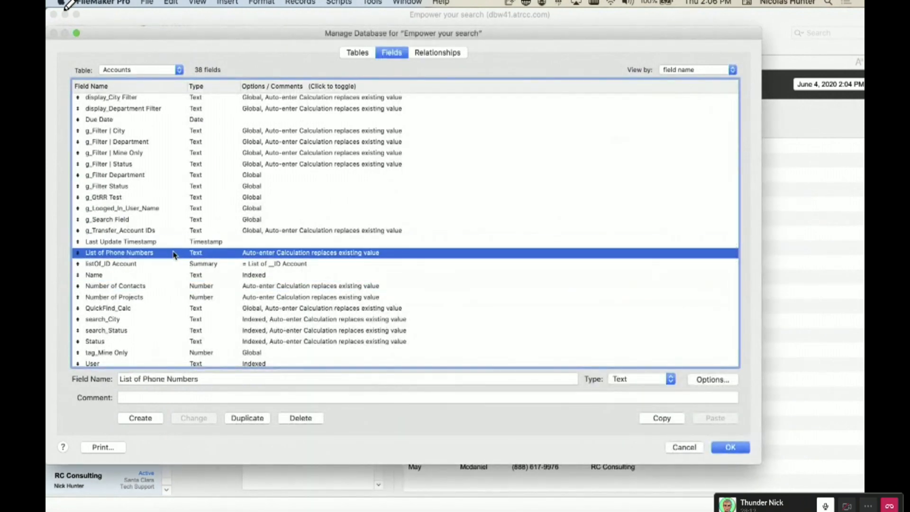
Switch to the Contacts table, review the auto-enter calculation of its _IDf Account field, and close the dialogs
left_click(159, 71)
left_click(160, 80)
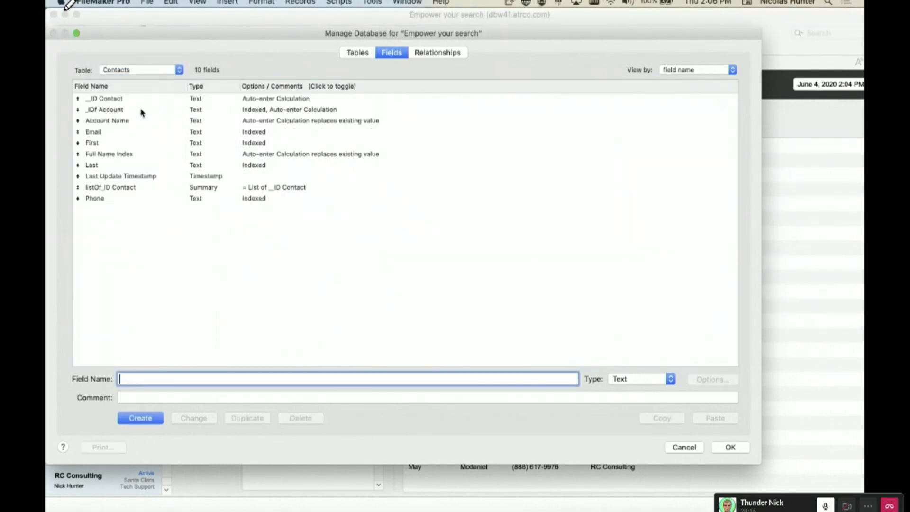
double_click(142, 110)
left_click(550, 286)
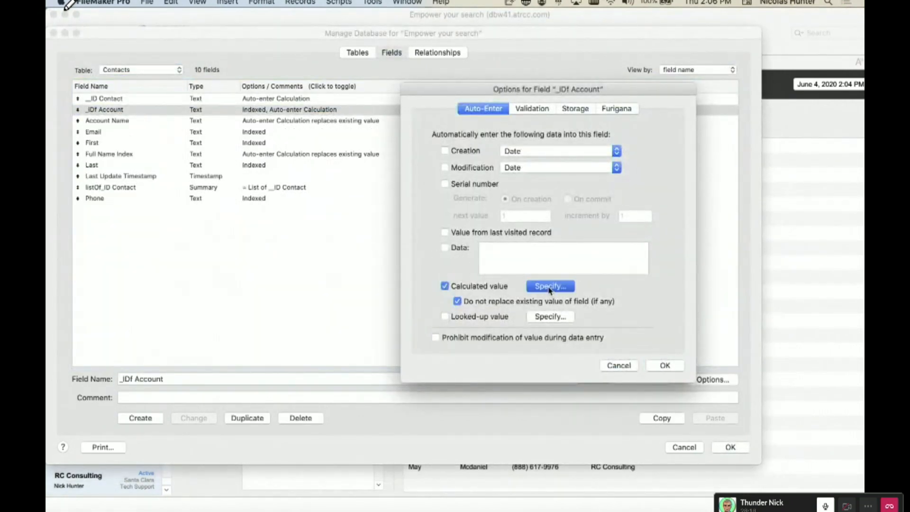
key("Return")
key("Return")
key("Return")
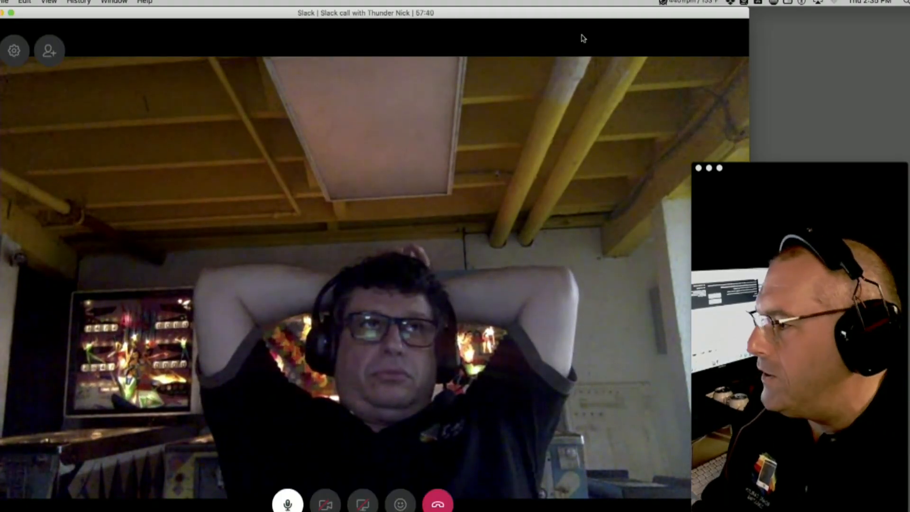
Minimize the Slack call window, switch to Safari, and bring its Lean Design page window fully into view
left_click_drag(40, 16, 175, 22)
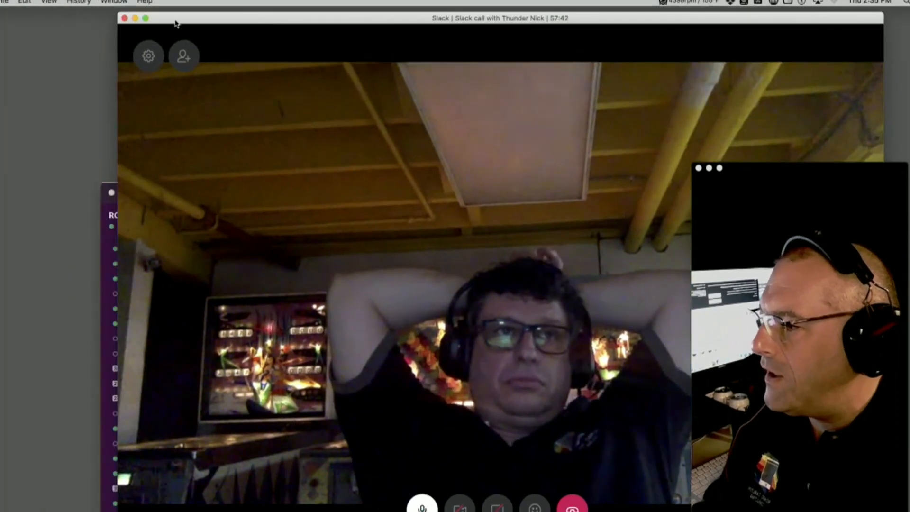
left_click(135, 18)
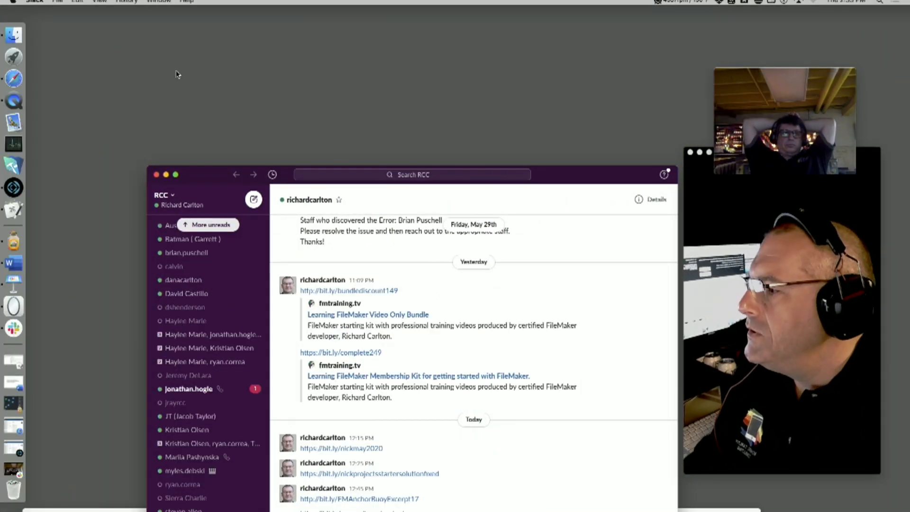
left_click(14, 77)
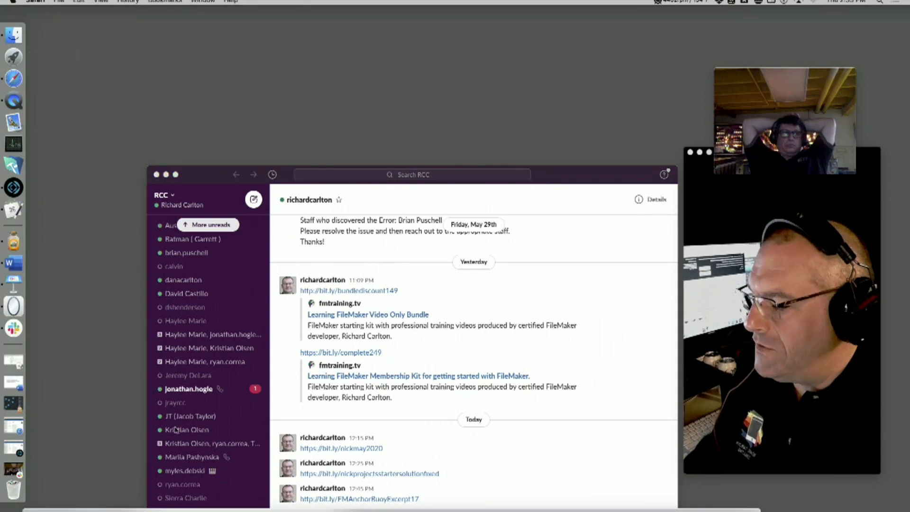
left_click_drag(169, 511, 184, 10)
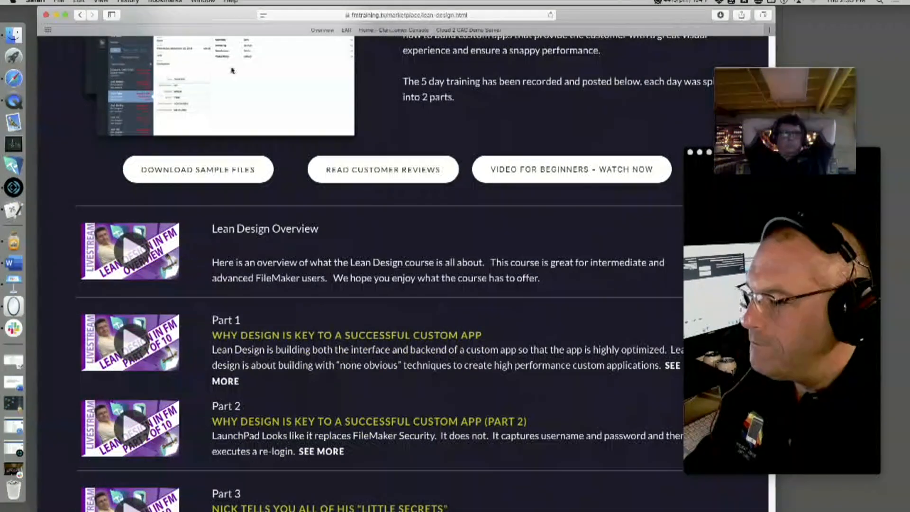
Open the Lean Design course from FMTraining TV's individual courses and look through its video parts and bonus videos
scroll(231, 69, "up", 5)
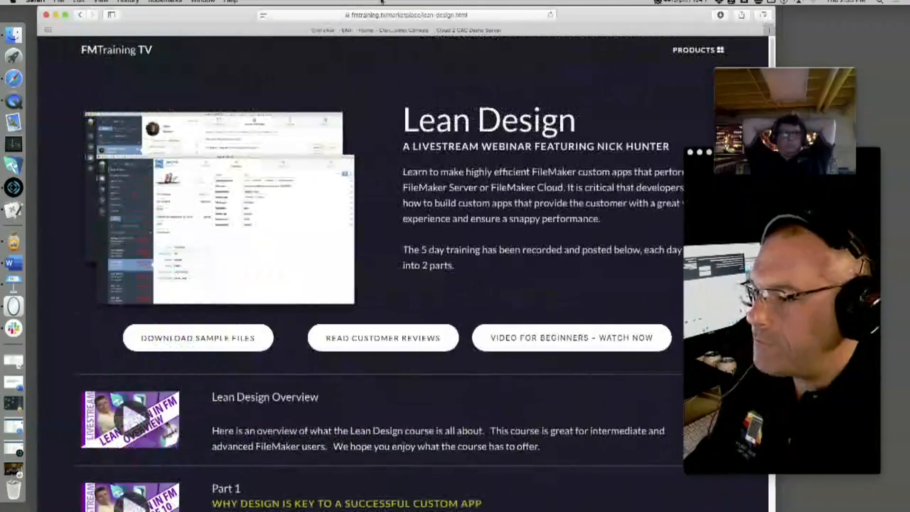
left_click(144, 52)
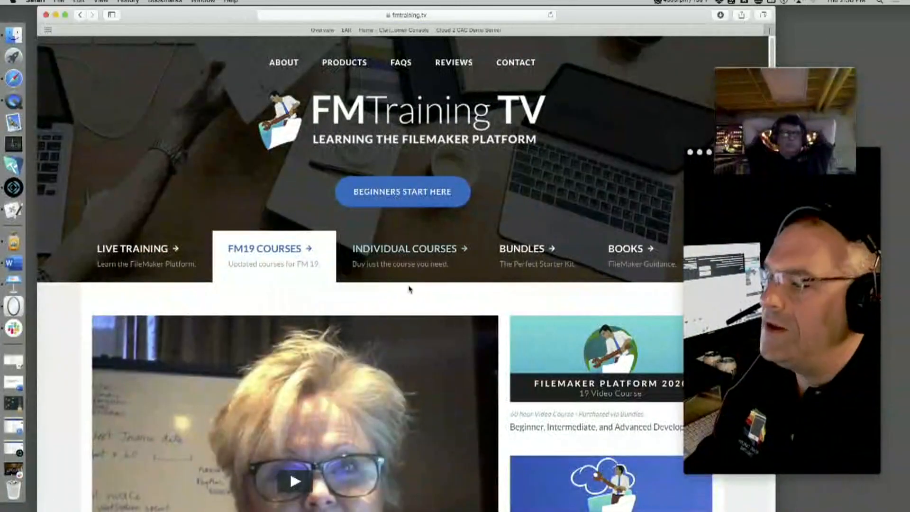
left_click(414, 251)
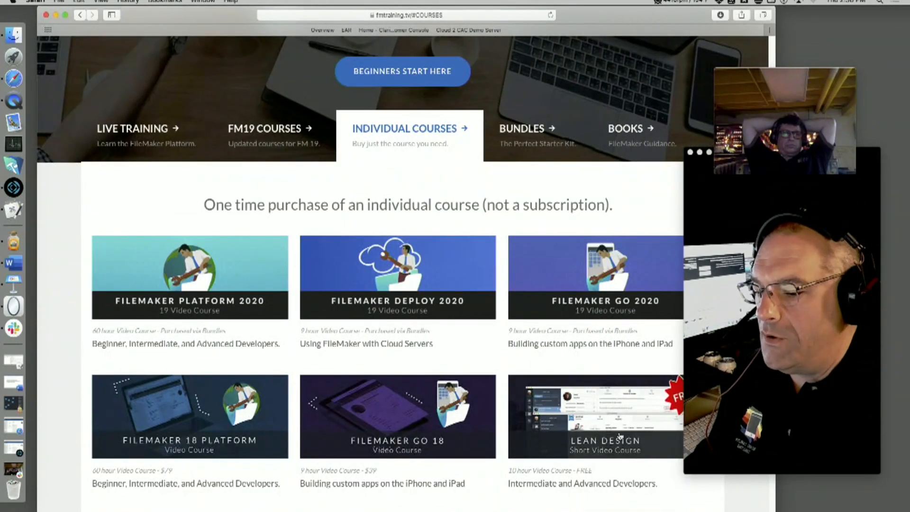
left_click(619, 437)
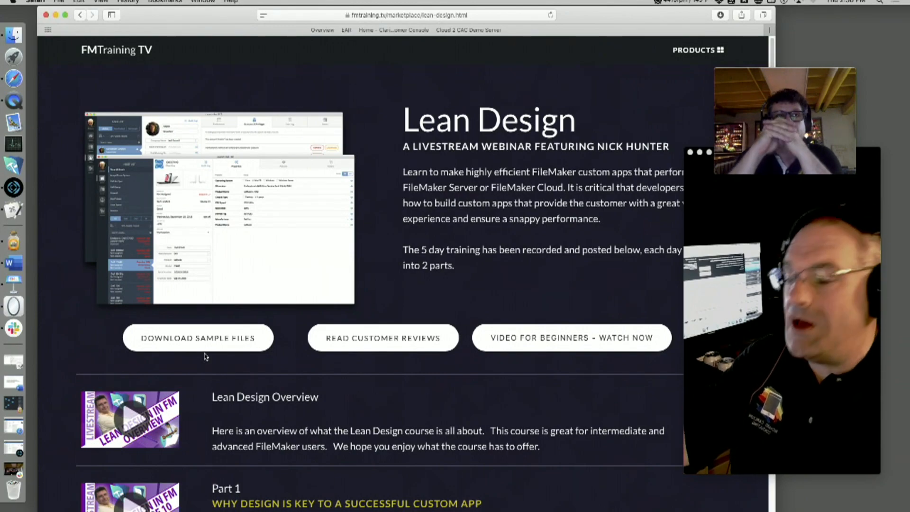
scroll(205, 356, "down", 20)
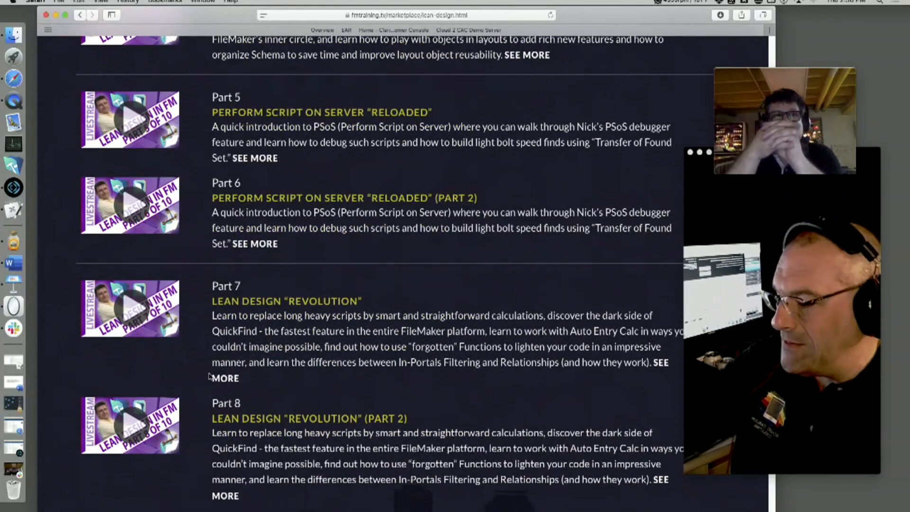
scroll(216, 375, "up", 5)
scroll(214, 374, "down", 17)
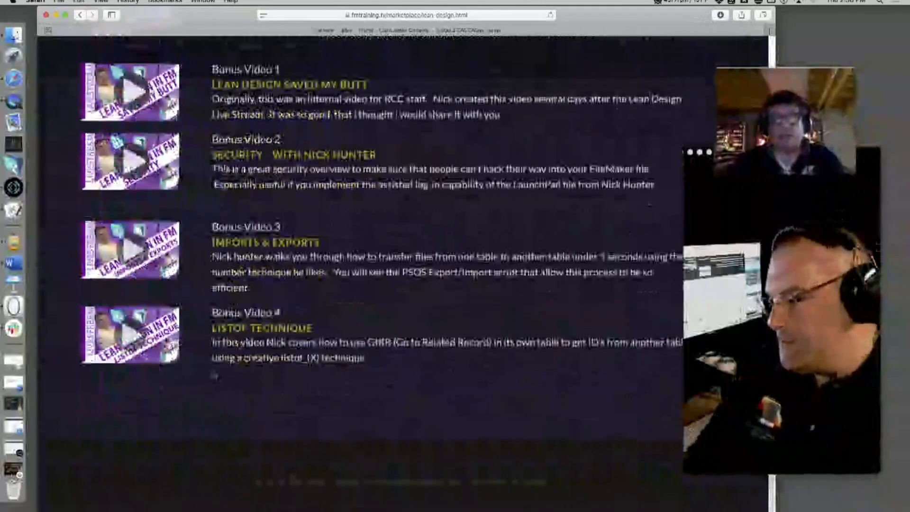
scroll(215, 375, "up", 17)
scroll(214, 376, "up", 10)
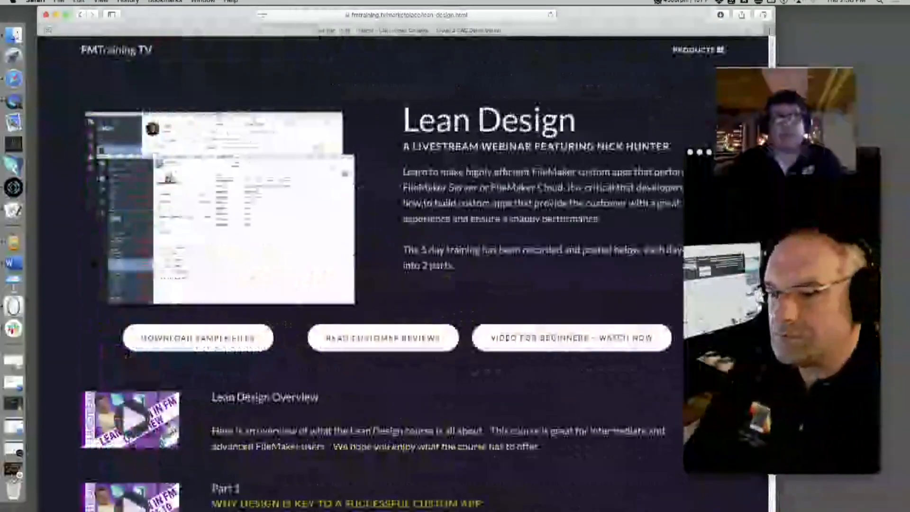
Move the camera mirror window off the course description and bring up the Twitch closing credits video
left_click_drag(747, 152, 785, 210)
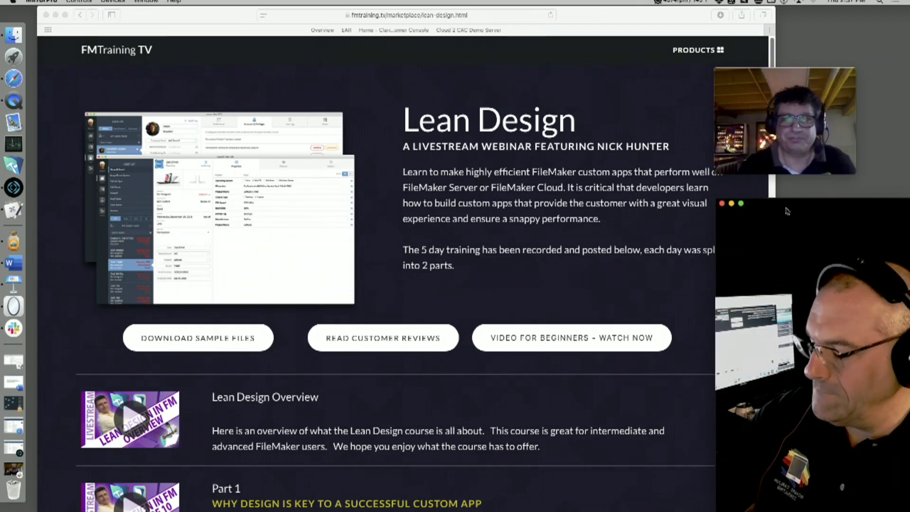
key("ctrl+super+Escape")
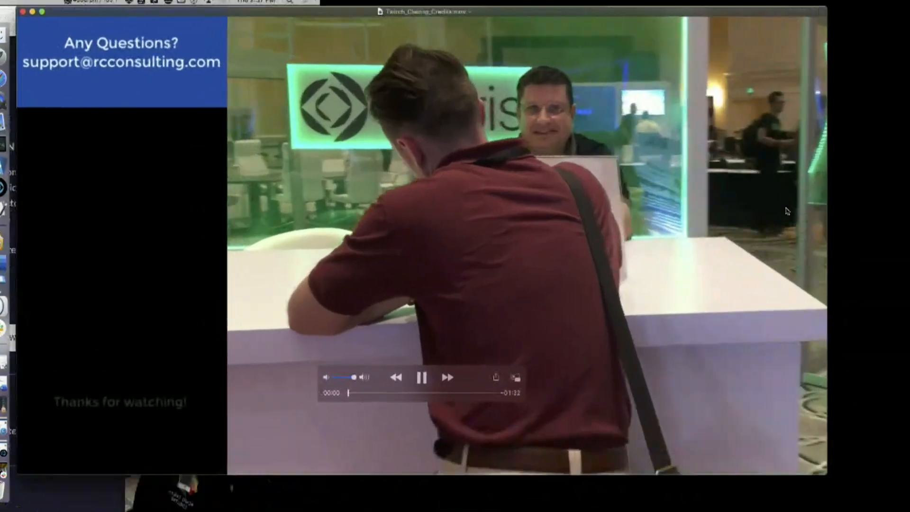